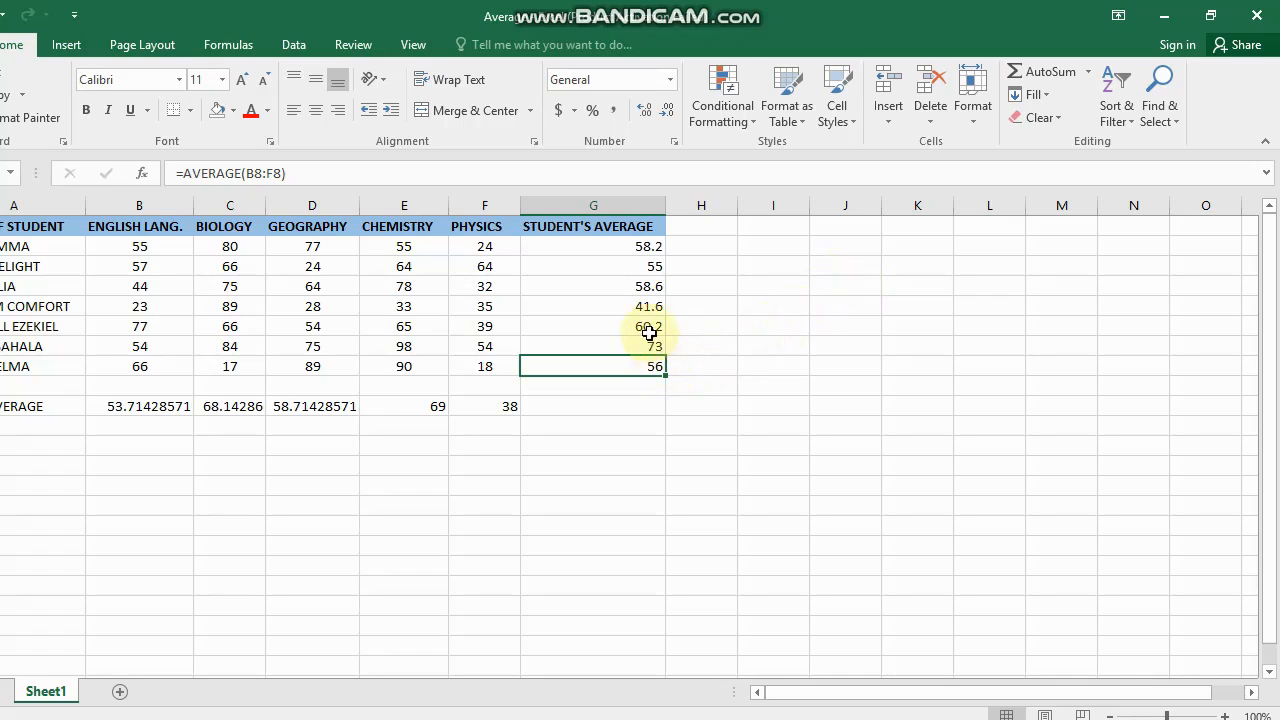
# Check the AVERAGE formulas behind several results in the STUDENT'S AVERAGE column.
pyautogui.click(636, 247)
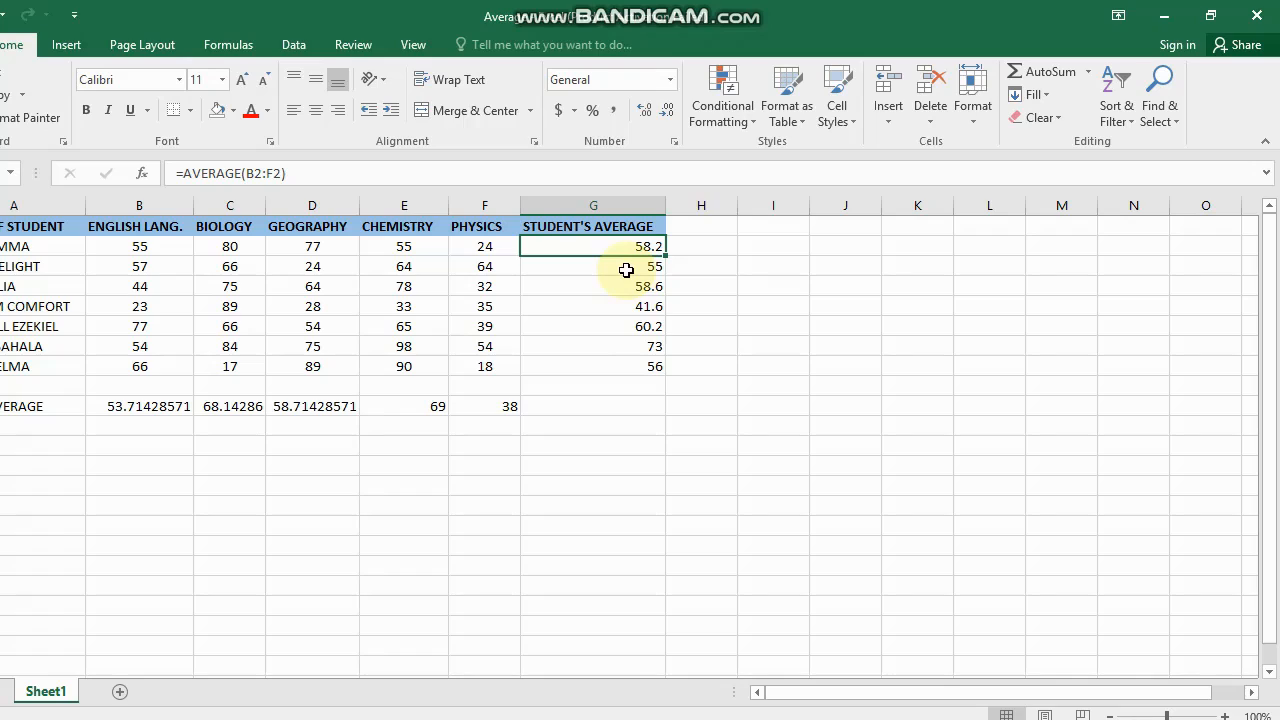
pyautogui.click(626, 270)
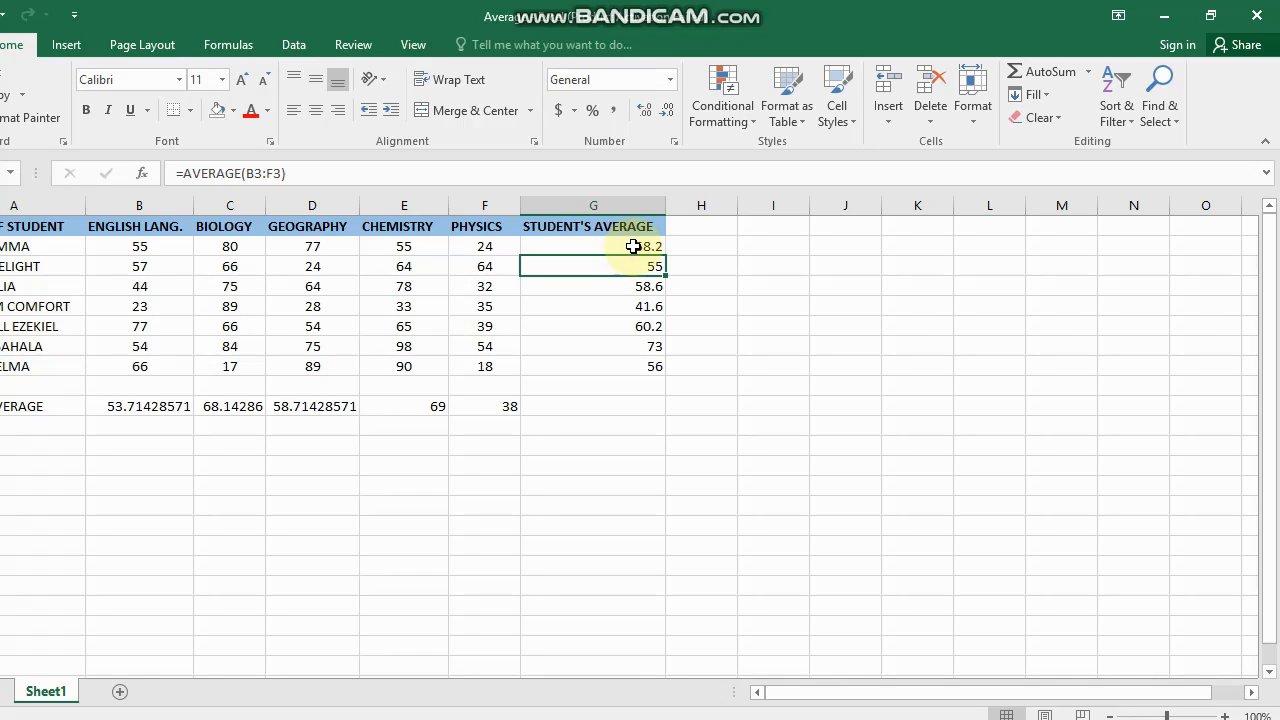
pyautogui.click(633, 246)
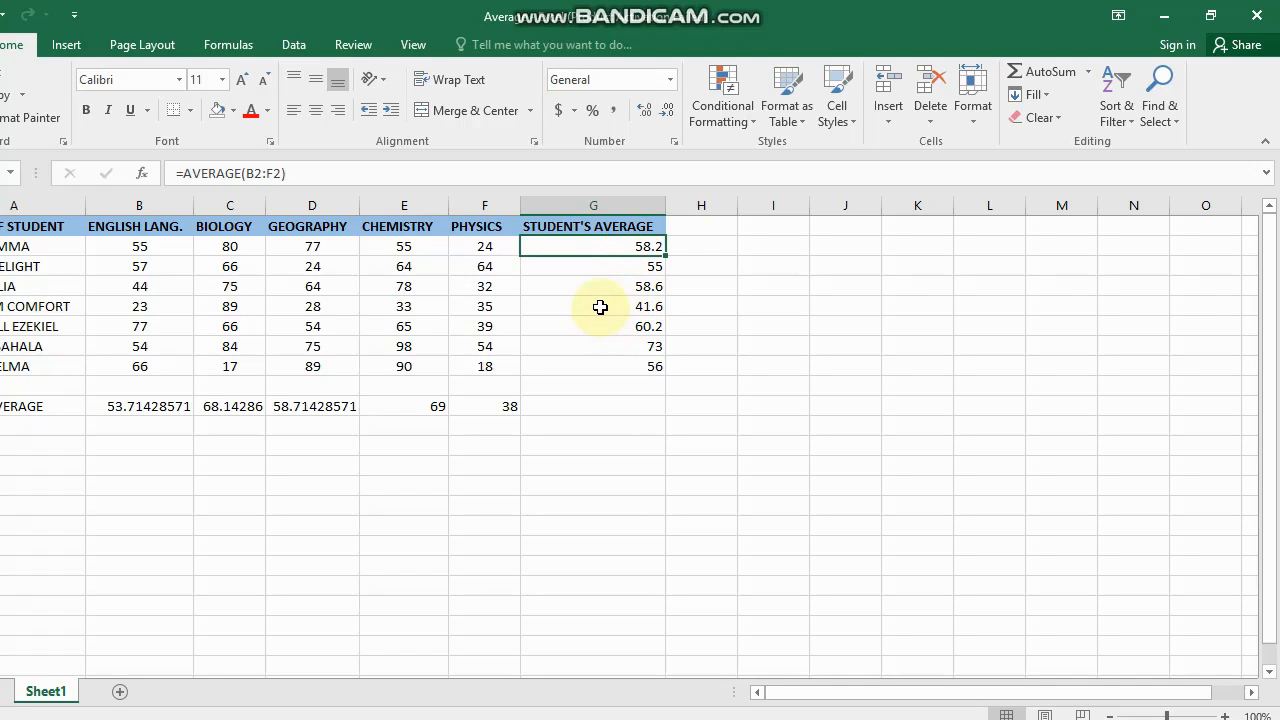
pyautogui.press('Down')
pyautogui.press('Down')
pyautogui.press('Down')
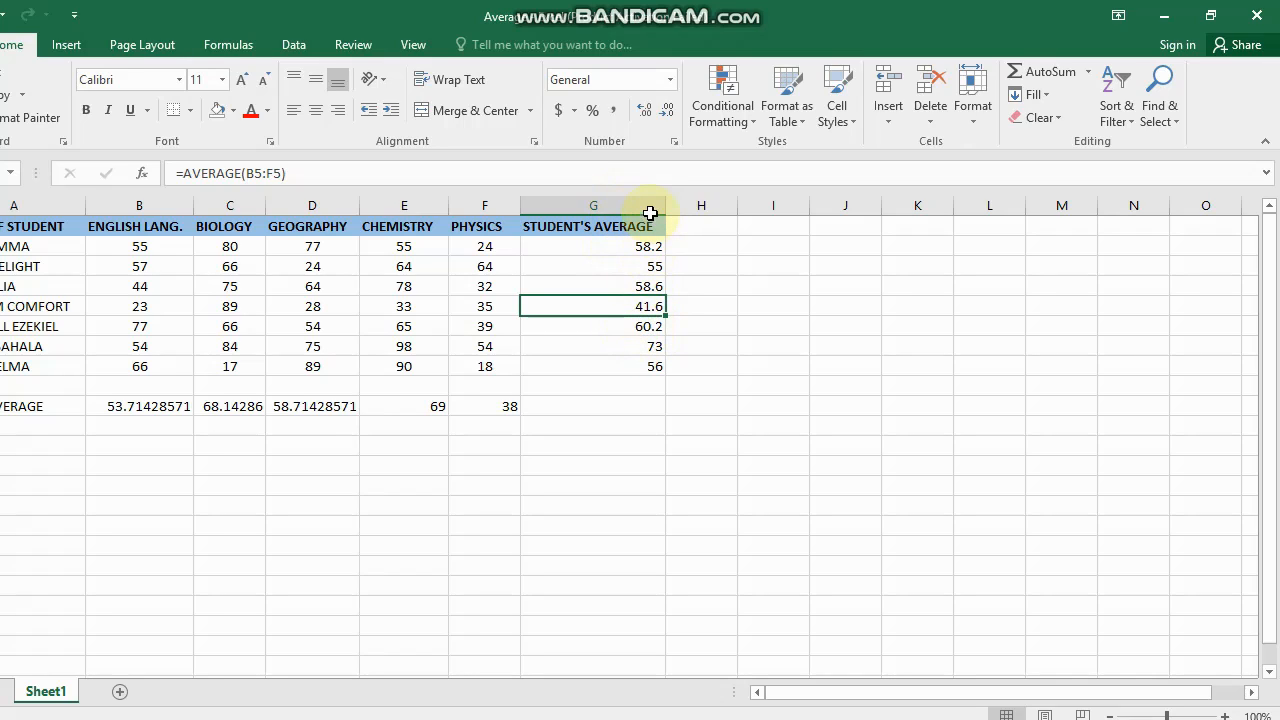
pyautogui.click(649, 246)
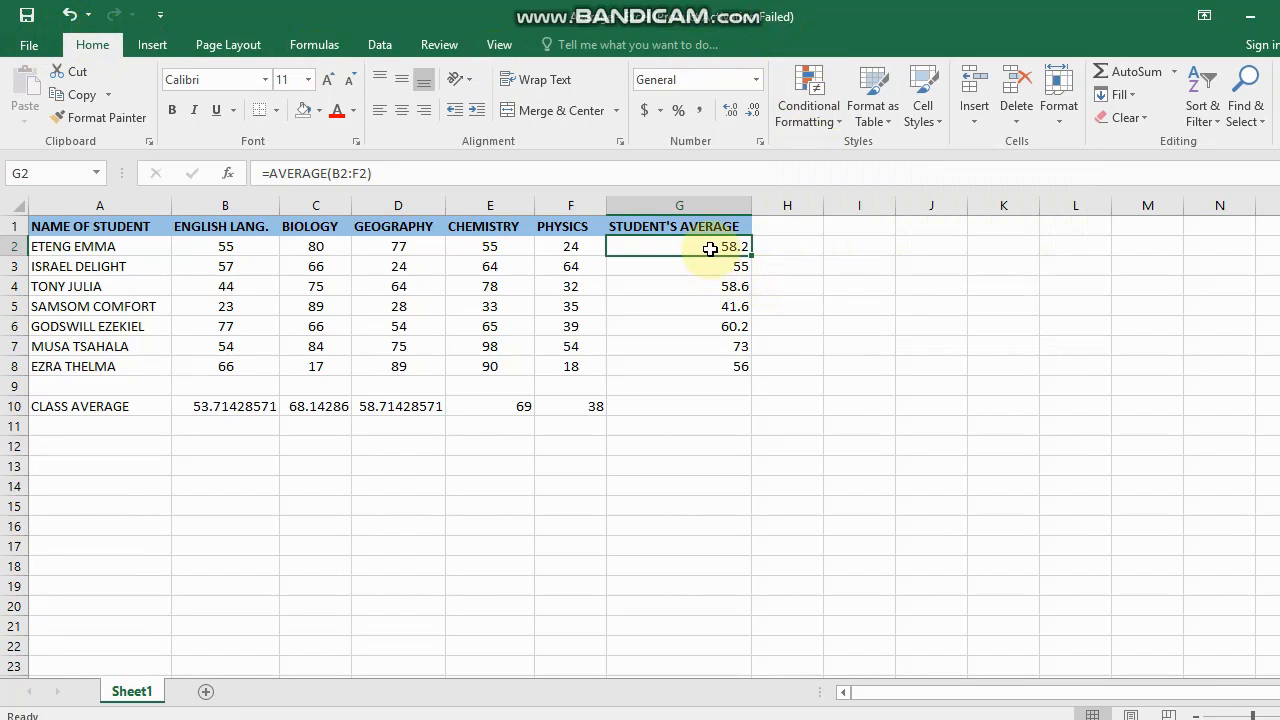
# Start a new conditional formatting rule for the student averages in G2:G8.
pyautogui.moveTo(710, 248); pyautogui.dragTo(745, 364)
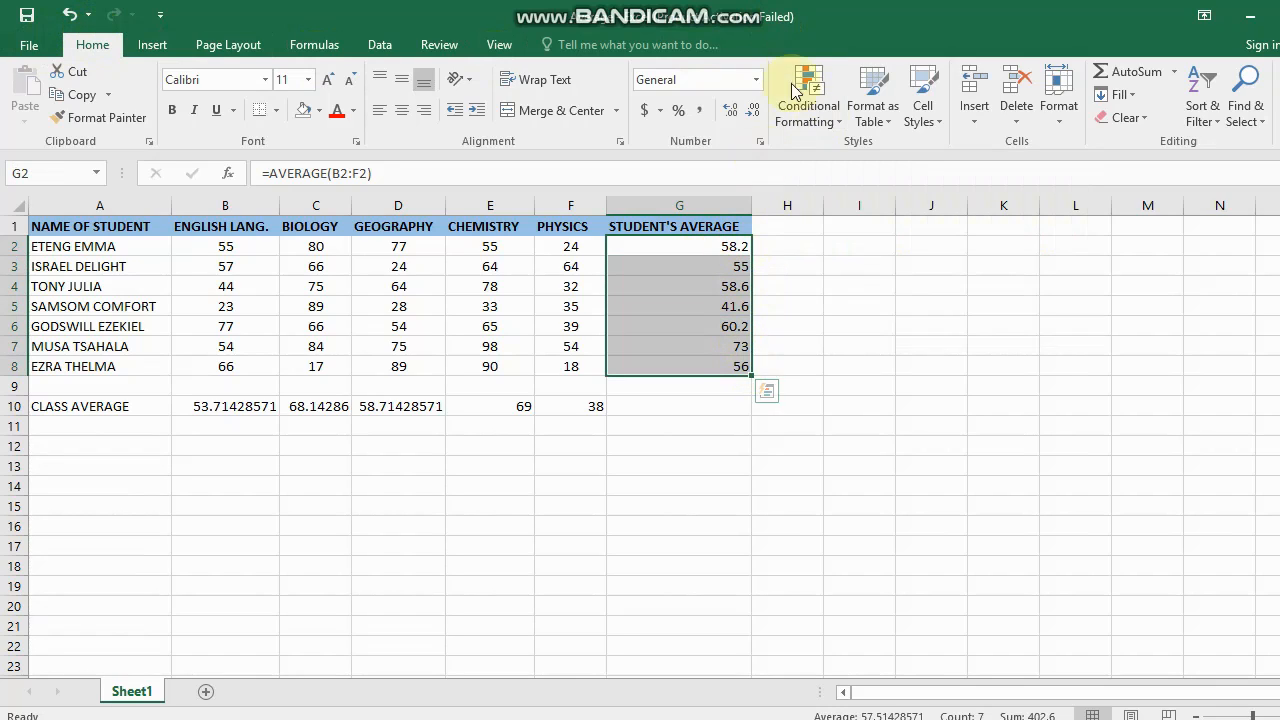
pyautogui.click(840, 116)
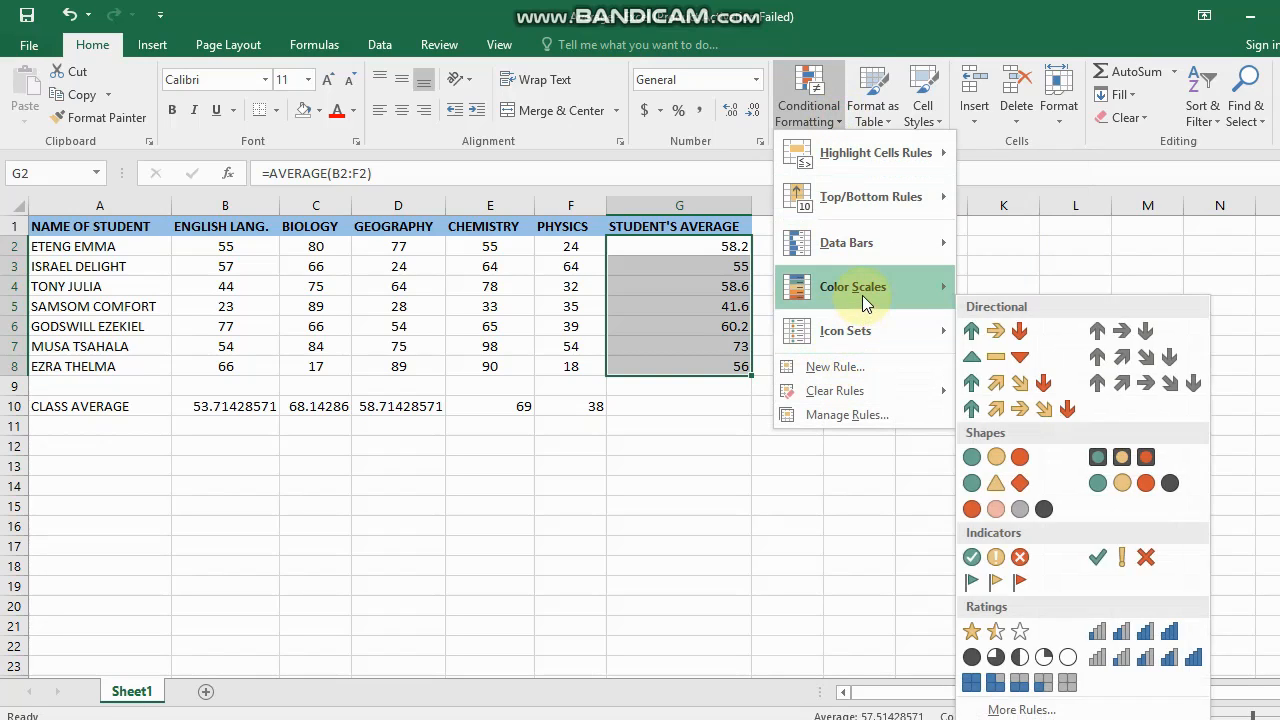
pyautogui.moveTo(862, 294)
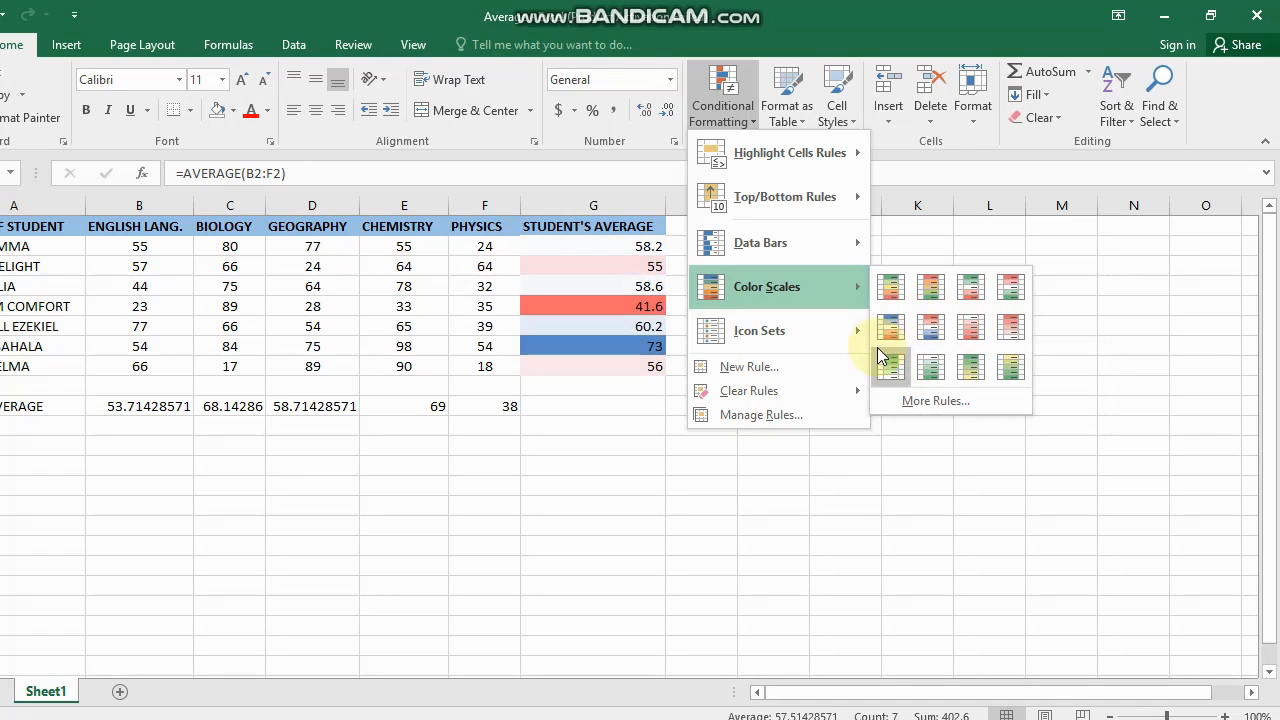
pyautogui.click(938, 402)
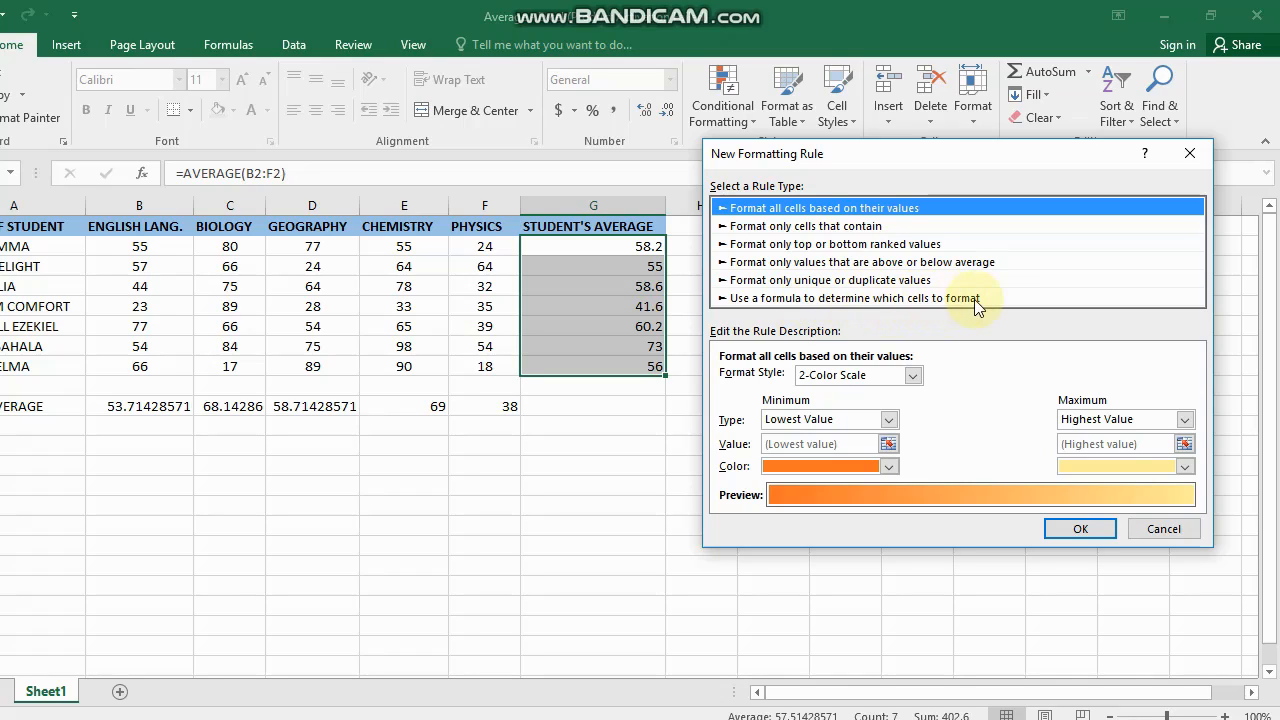
# Look through the available rule types and choose "Format only cells that contain" for the new rule.
pyautogui.click(876, 227)
pyautogui.click(878, 244)
pyautogui.click(884, 262)
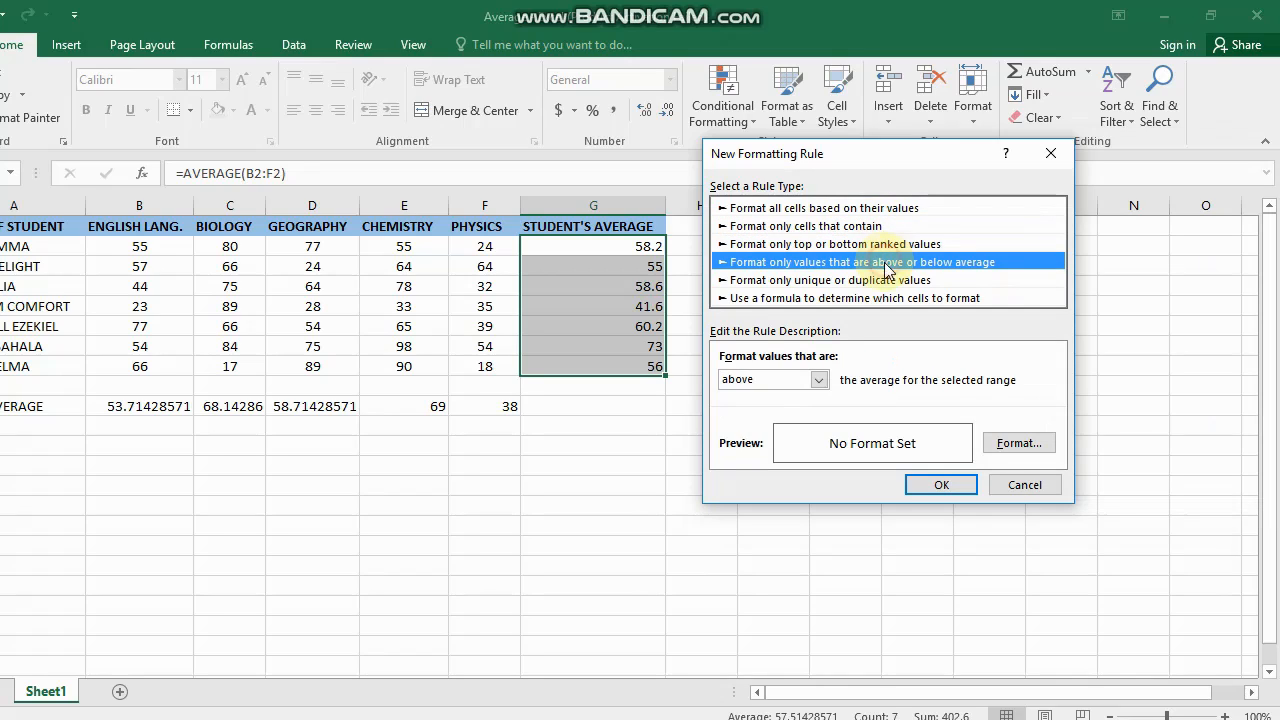
pyautogui.click(895, 281)
pyautogui.click(900, 298)
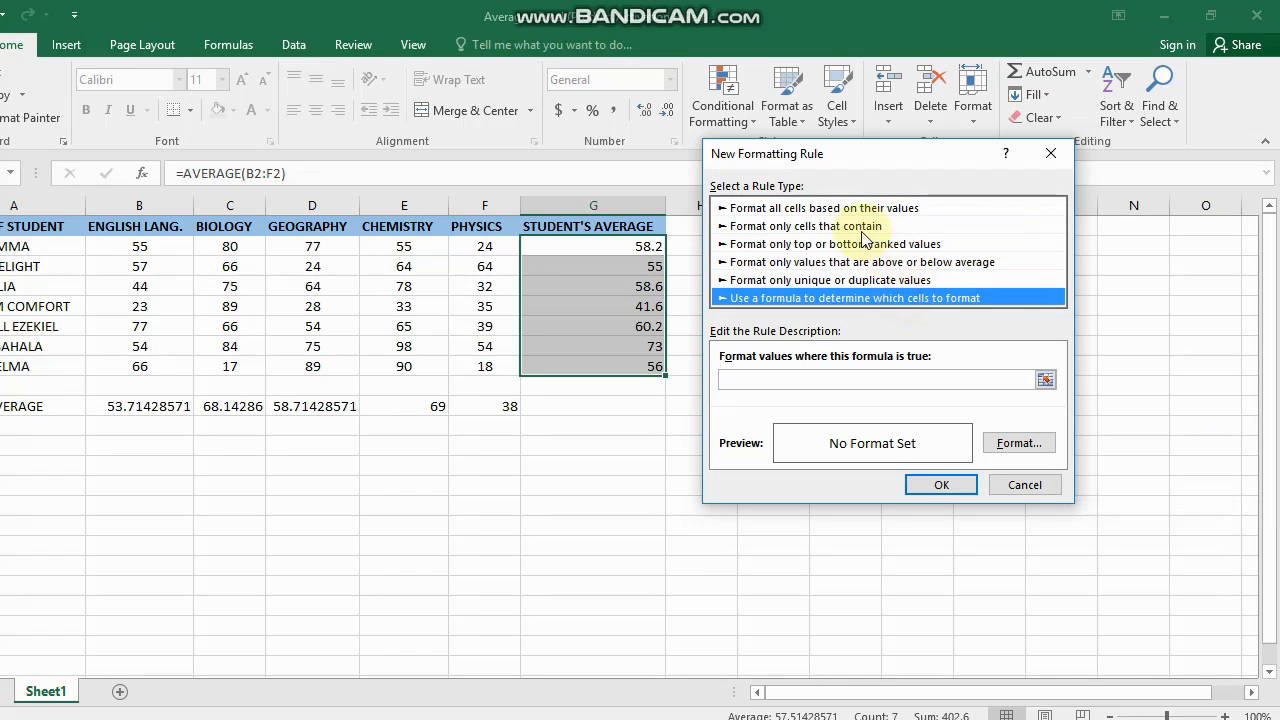
pyautogui.click(848, 209)
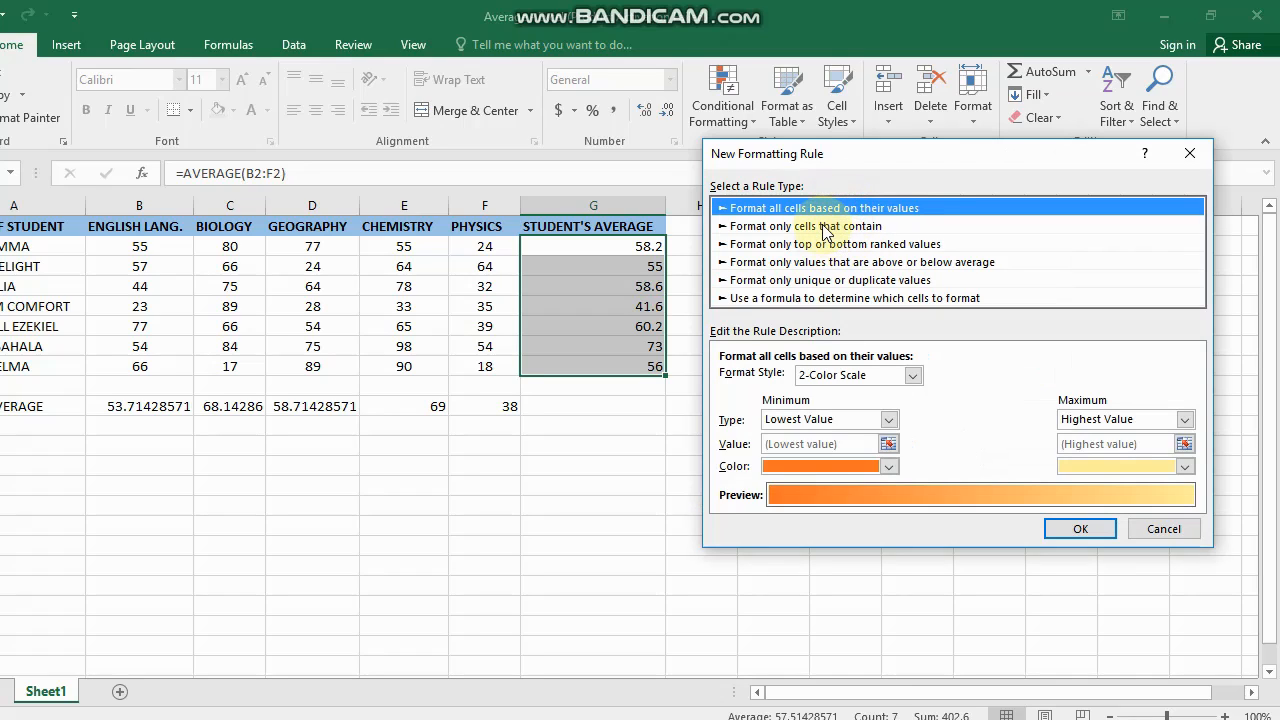
pyautogui.click(825, 228)
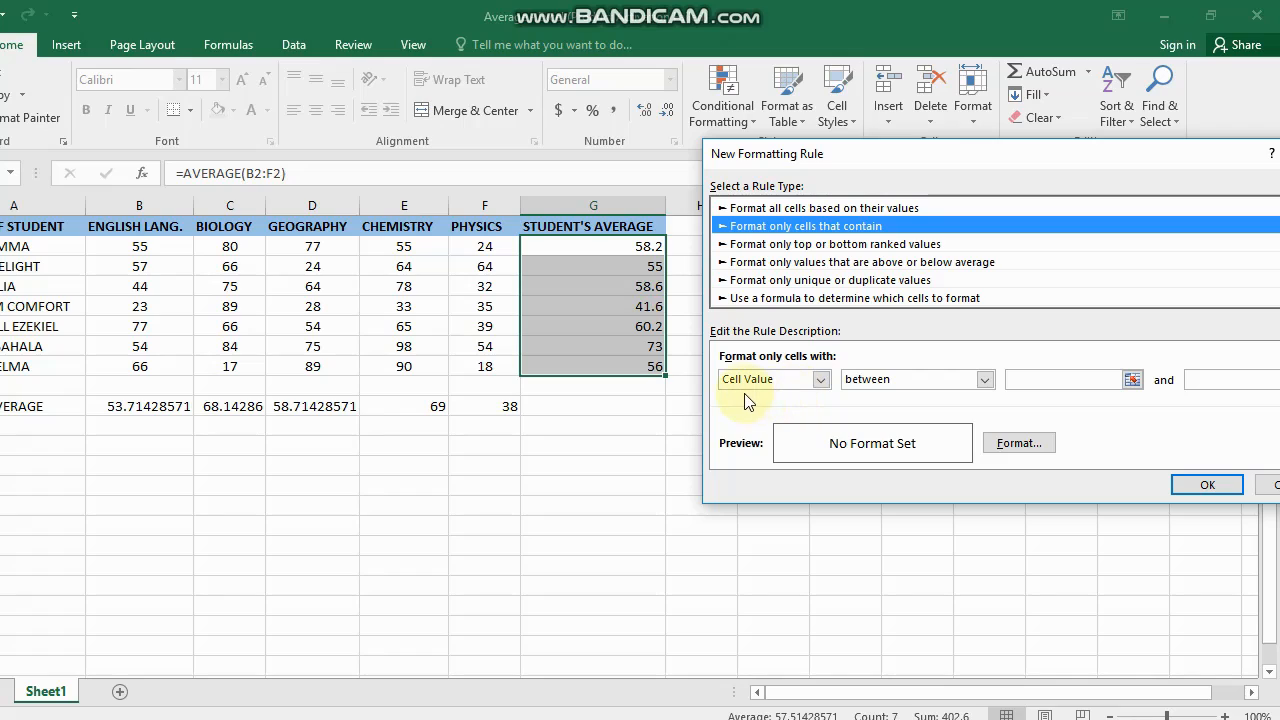
# Set the rule's condition to cell values between 40 and 49.
pyautogui.click(986, 382)
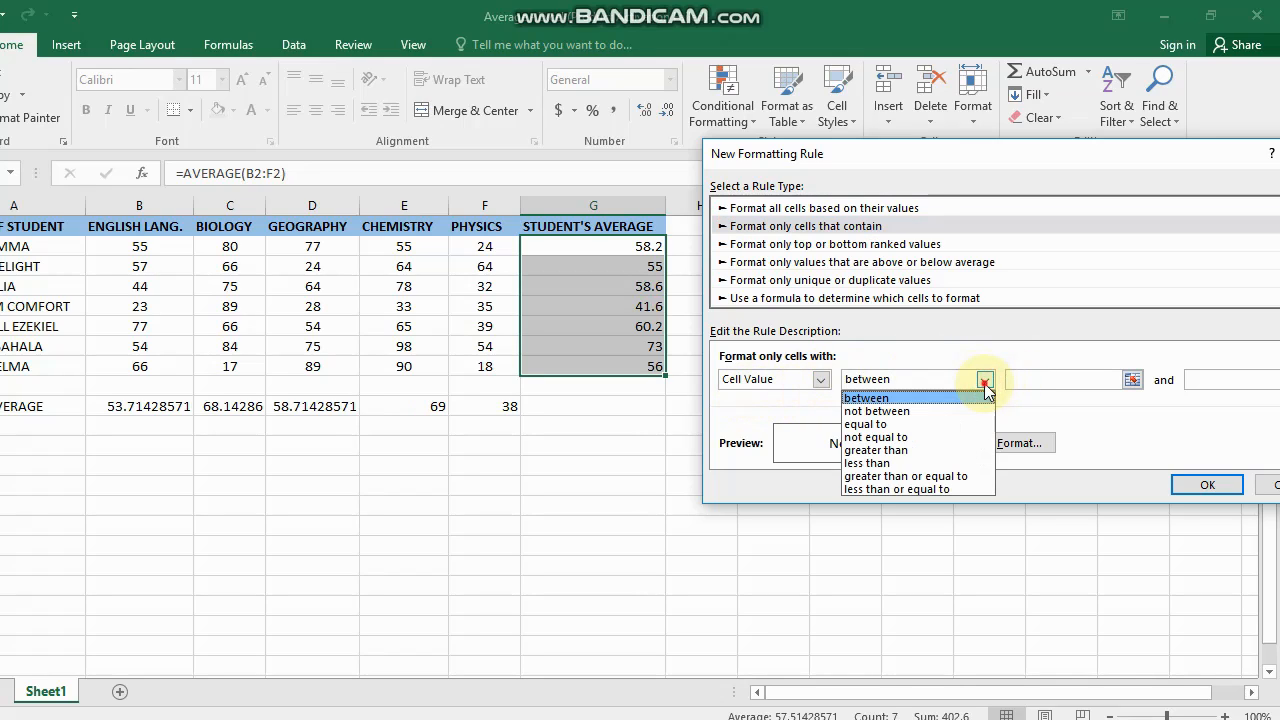
pyautogui.click(985, 382)
pyautogui.click(1044, 380)
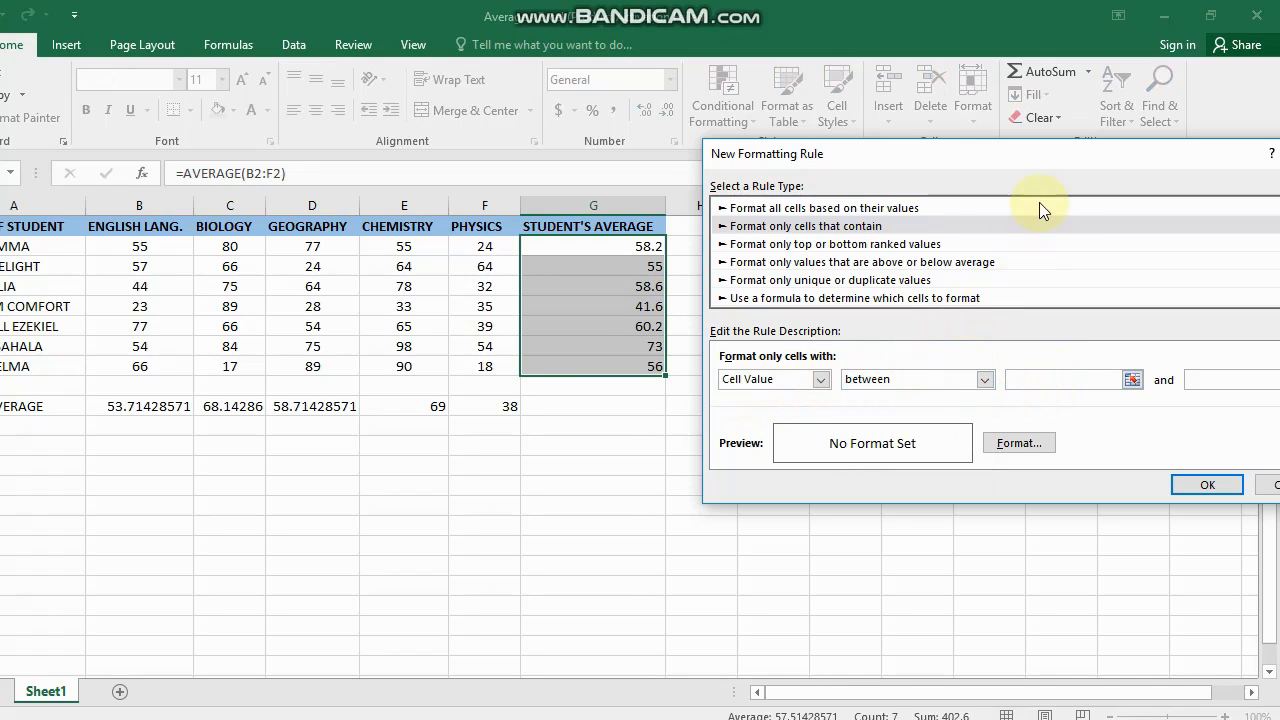
pyautogui.moveTo(1077, 155); pyautogui.dragTo(854, 161)
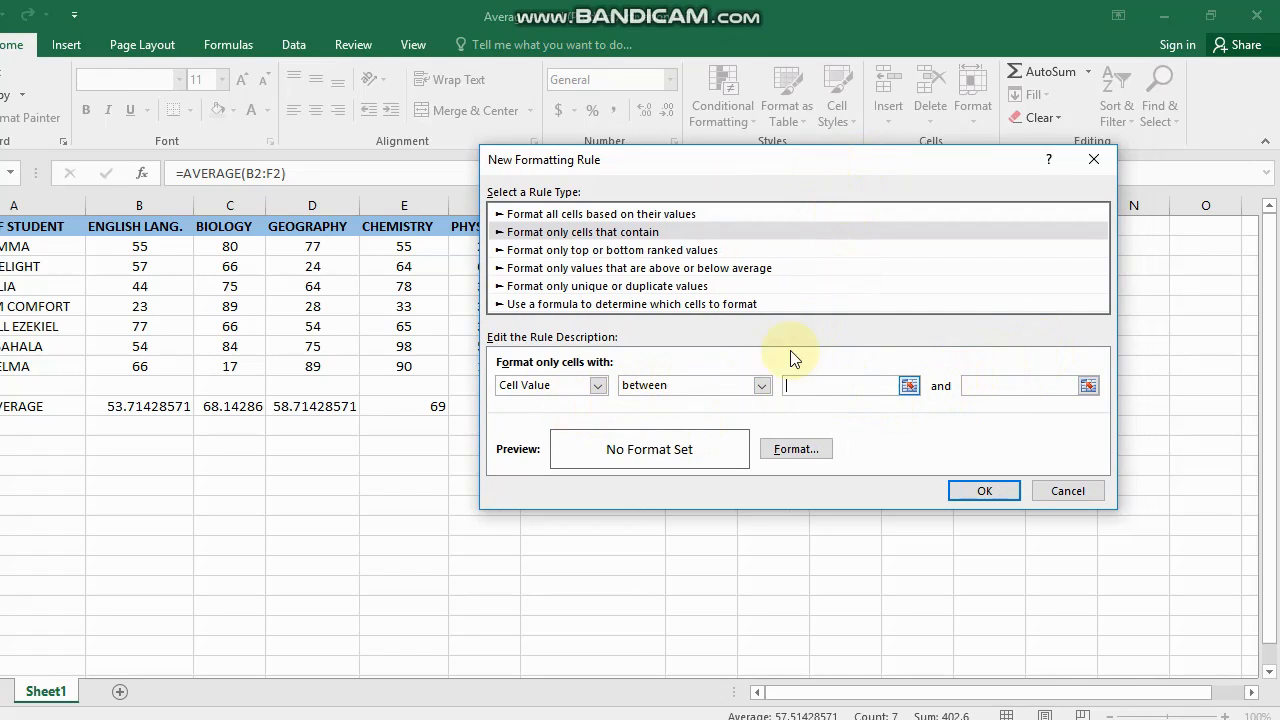
pyautogui.moveTo(810, 163); pyautogui.dragTo(992, 130)
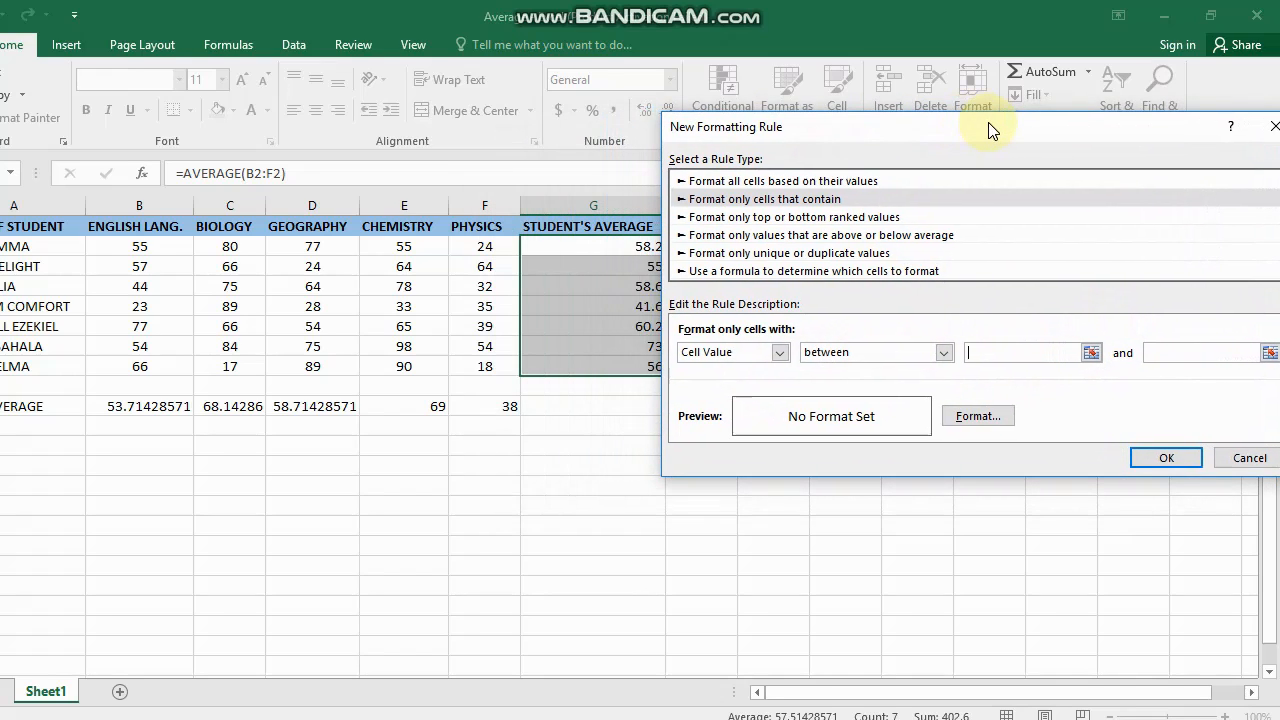
pyautogui.click(1001, 352)
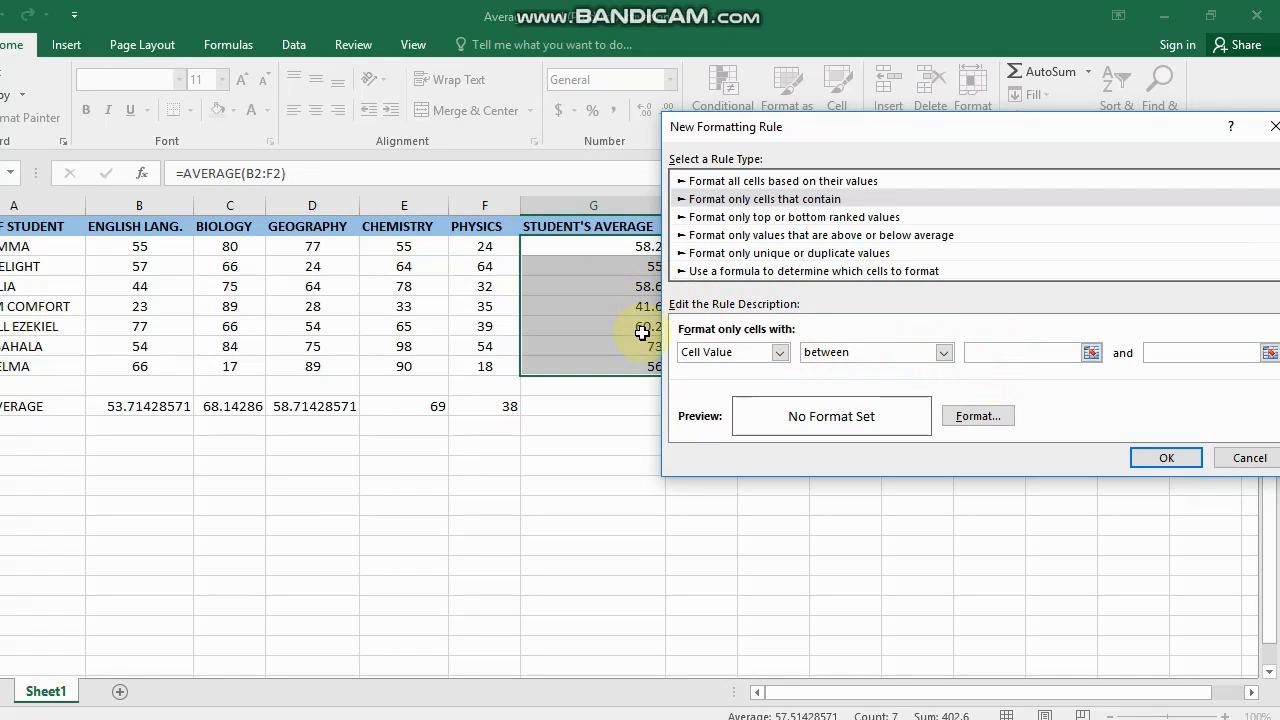
pyautogui.moveTo(792, 127); pyautogui.dragTo(805, 167)
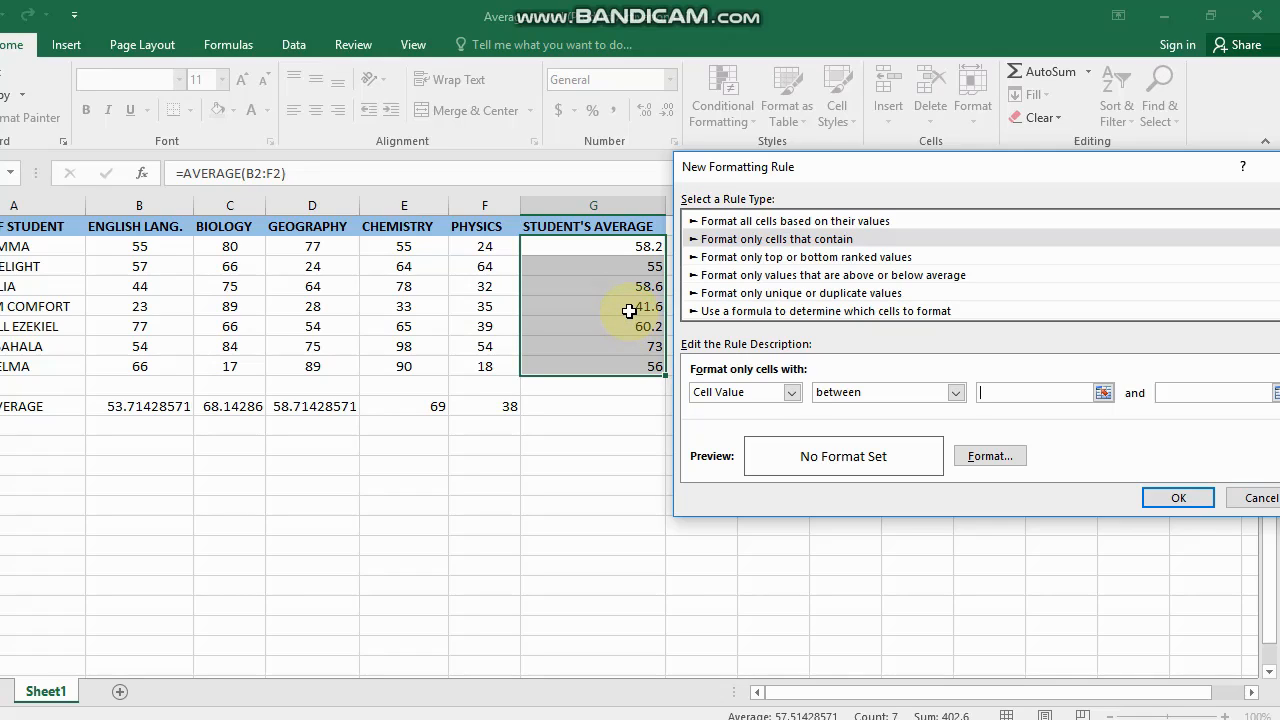
pyautogui.moveTo(955, 170); pyautogui.dragTo(916, 176)
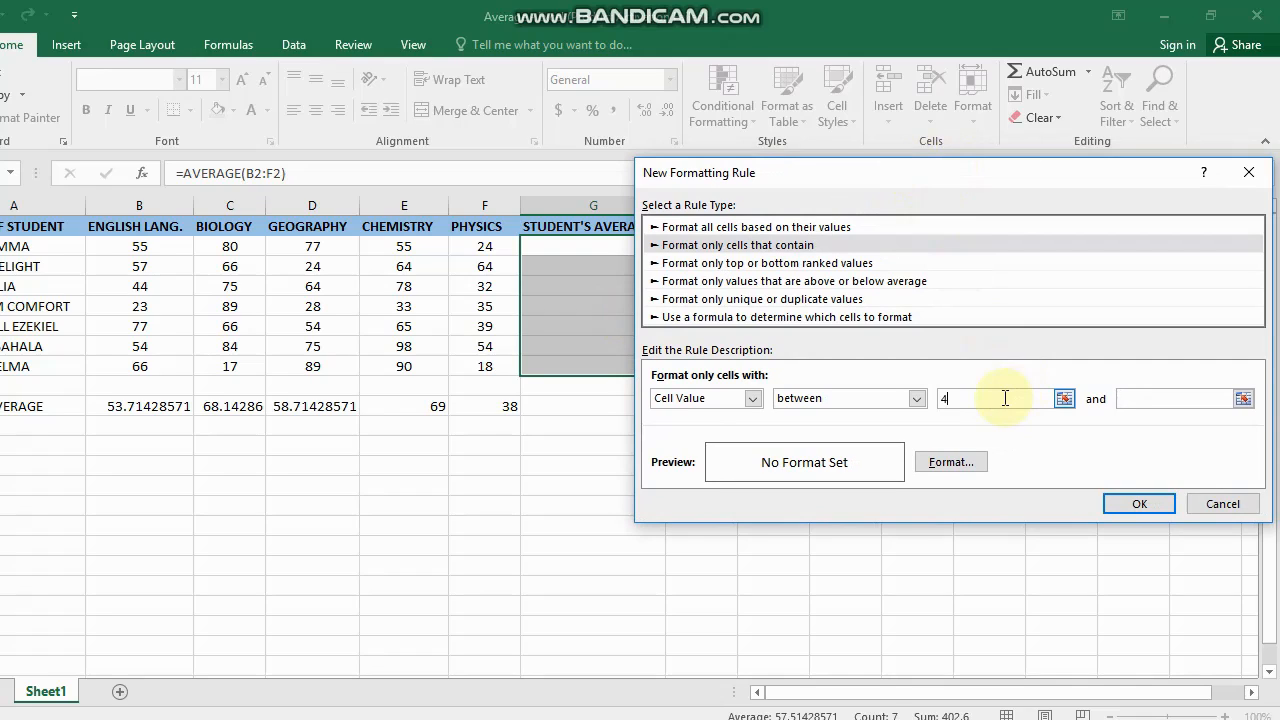
pyautogui.click(1186, 398)
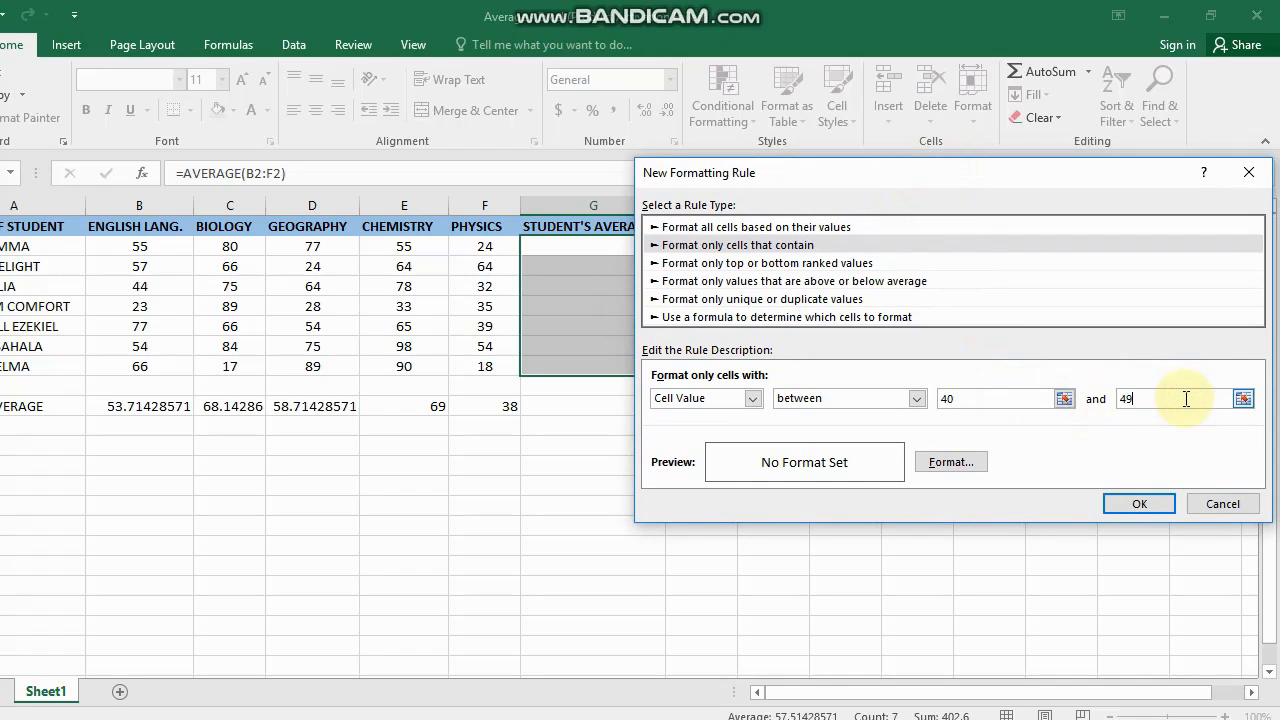
pyautogui.moveTo(1032, 169); pyautogui.dragTo(172, 183)
pyautogui.moveTo(258, 183); pyautogui.dragTo(1040, 155)
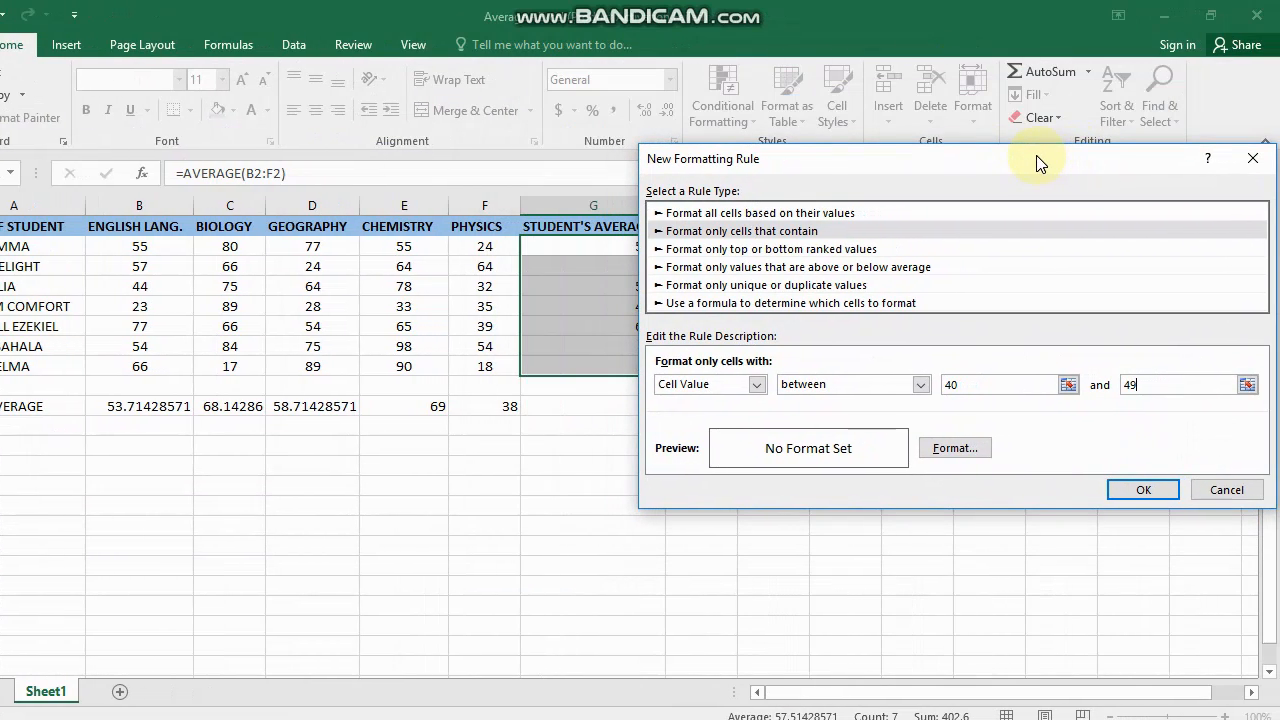
# Give the 40 to 49 rule a dark orange fill and apply it to the student averages.
pyautogui.click(955, 450)
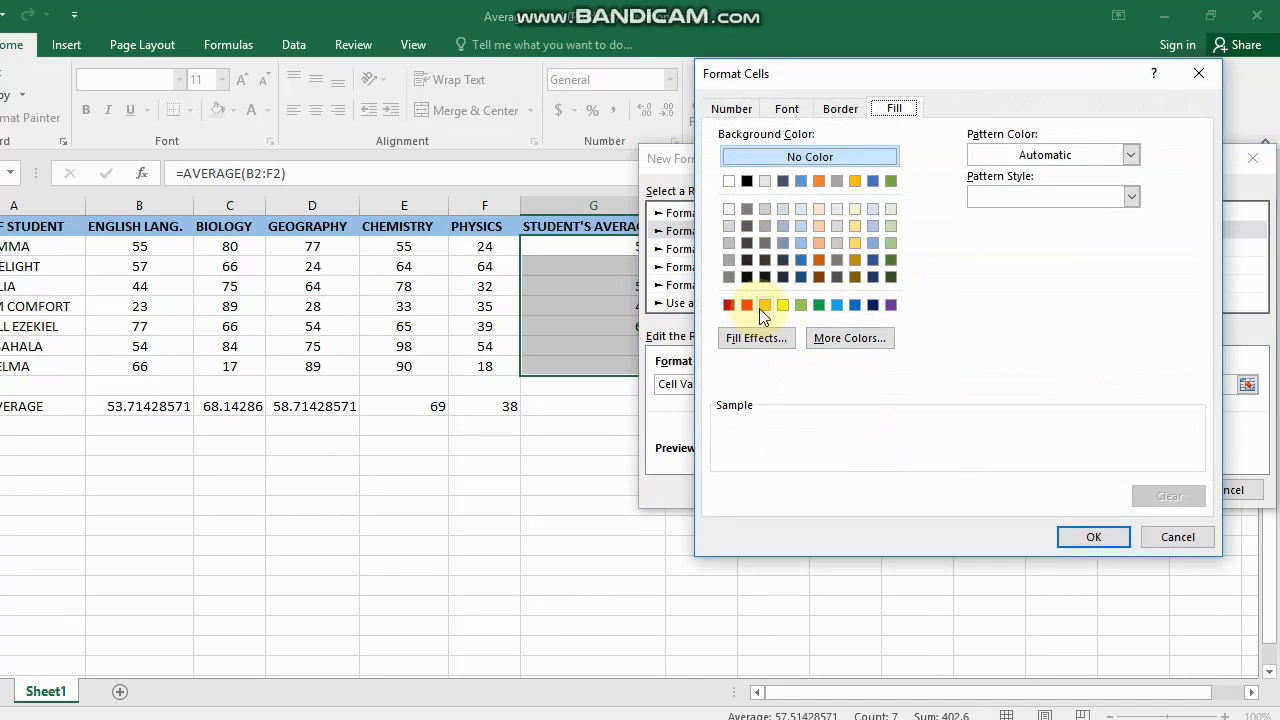
pyautogui.click(820, 258)
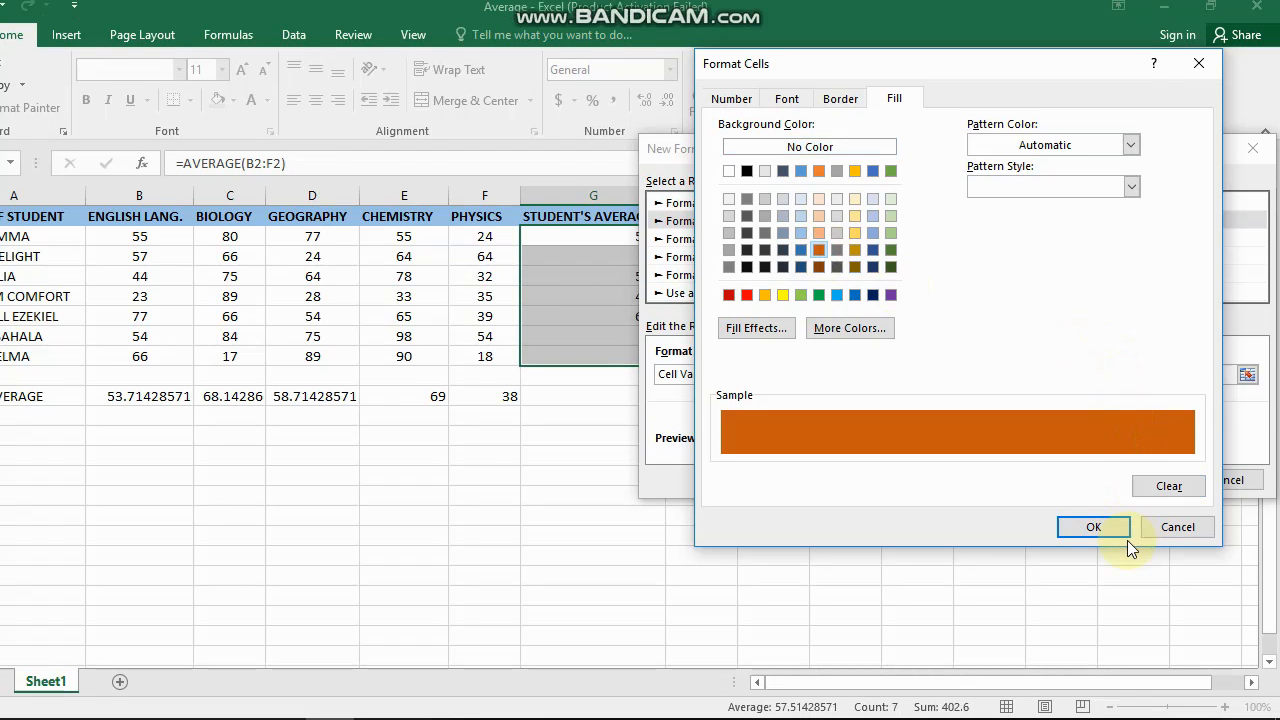
pyautogui.click(1106, 527)
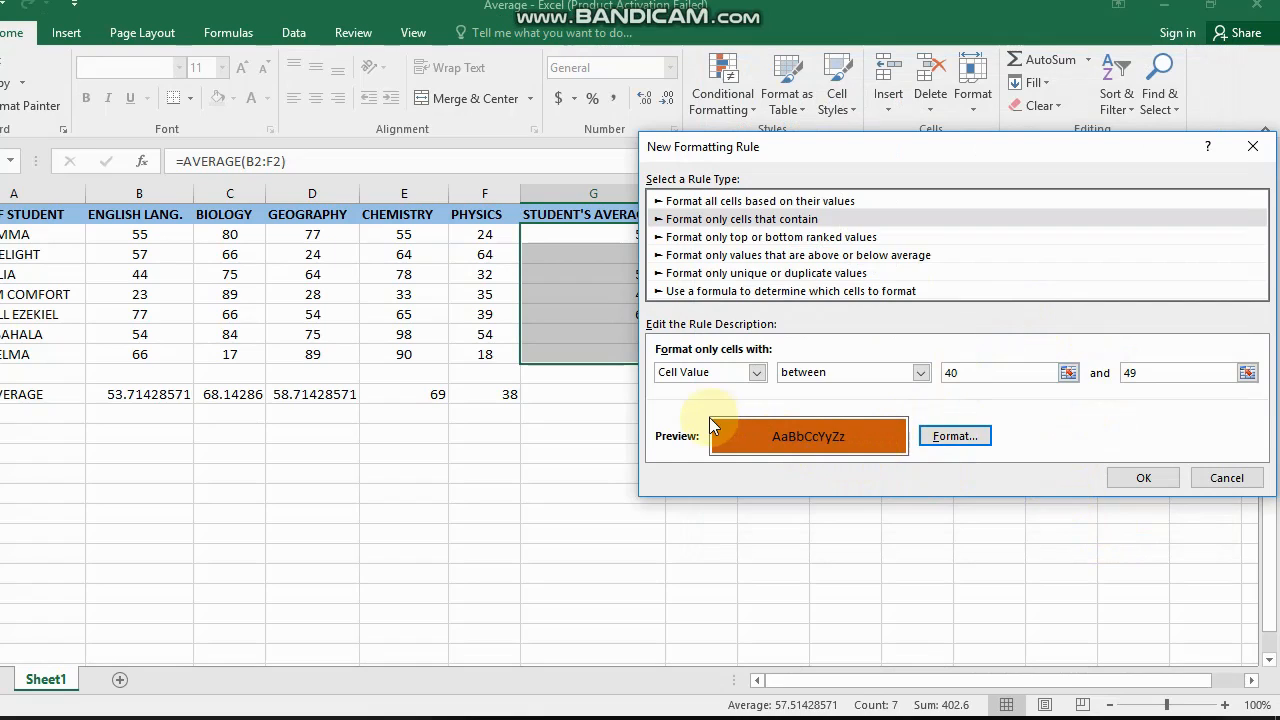
pyautogui.click(1132, 479)
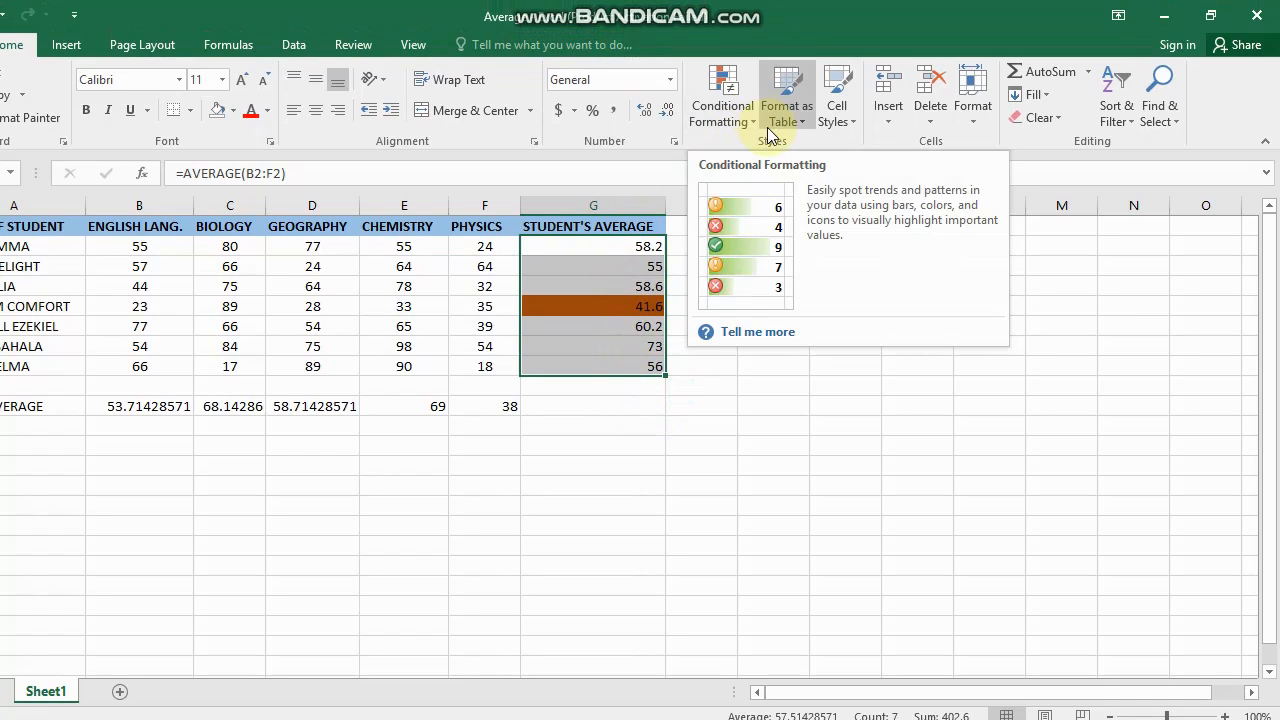
# Delete the blue-grey formatting rule applied to G2:G4 and G6:G8 in the Conditional Formatting Rules Manager.
pyautogui.click(751, 122)
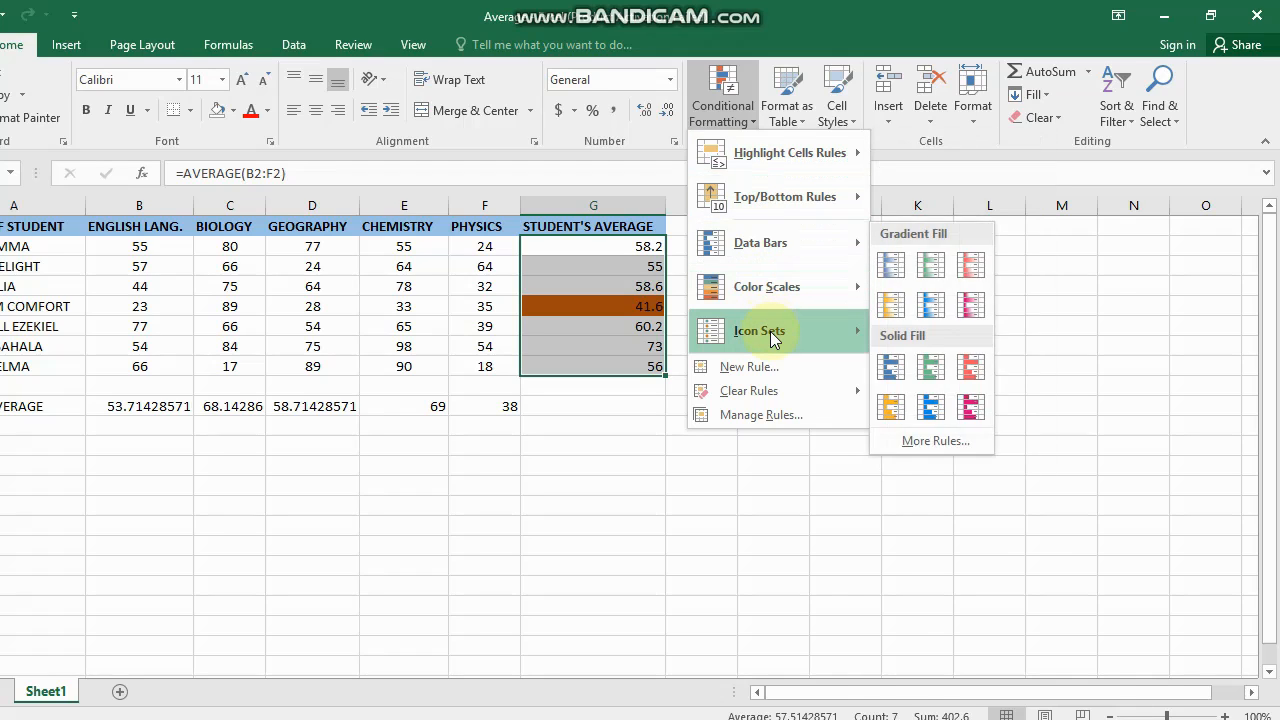
pyautogui.moveTo(773, 338)
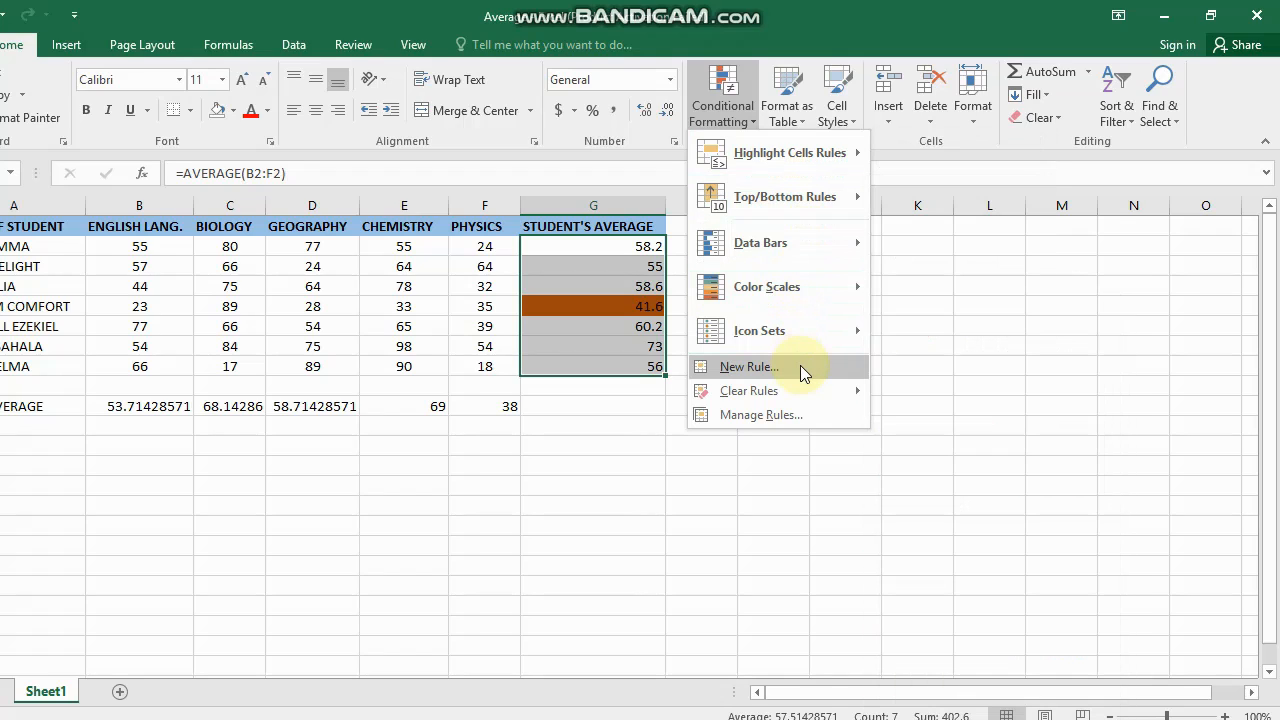
pyautogui.click(800, 417)
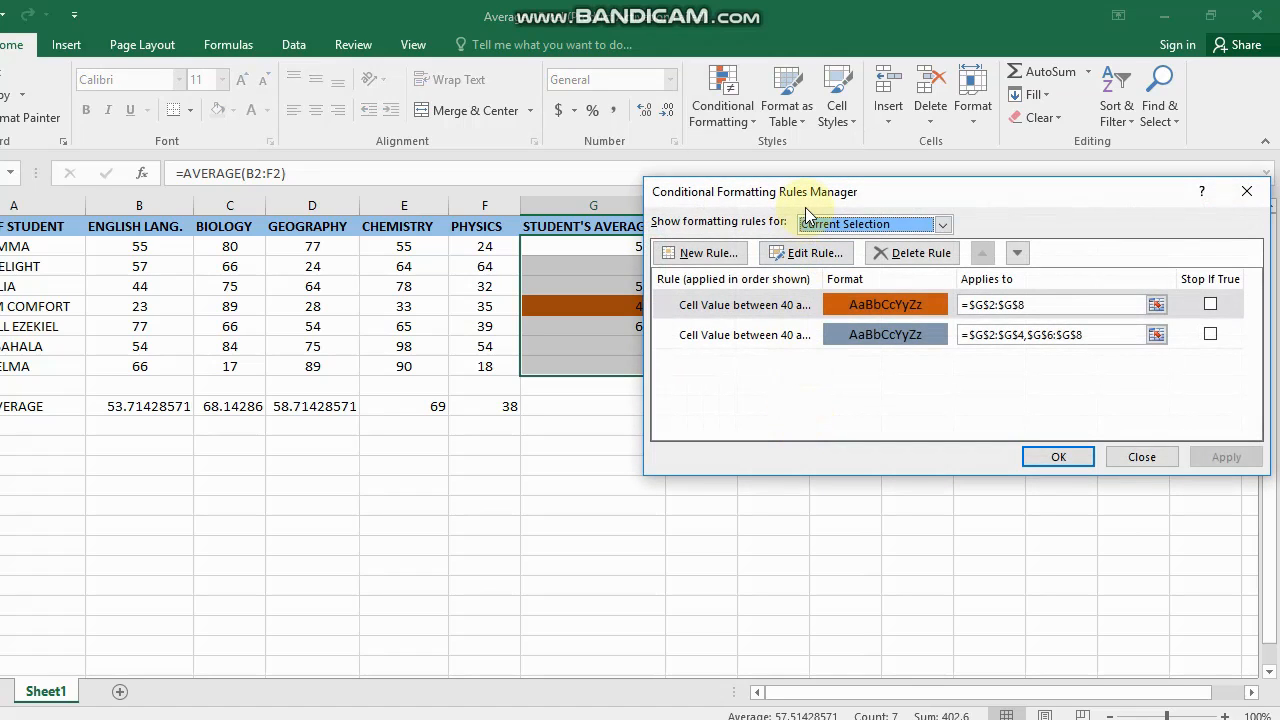
pyautogui.moveTo(844, 197); pyautogui.dragTo(753, 165)
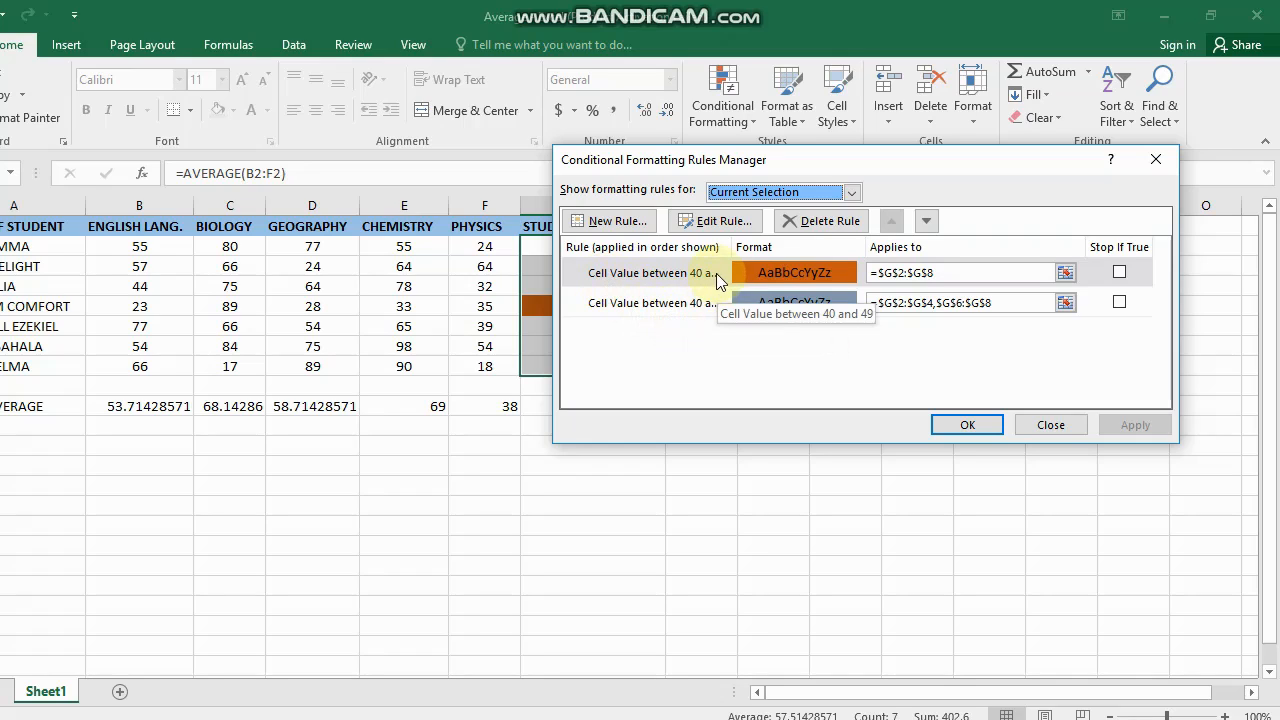
pyautogui.click(803, 304)
pyautogui.click(829, 221)
pyautogui.moveTo(863, 169); pyautogui.dragTo(950, 151)
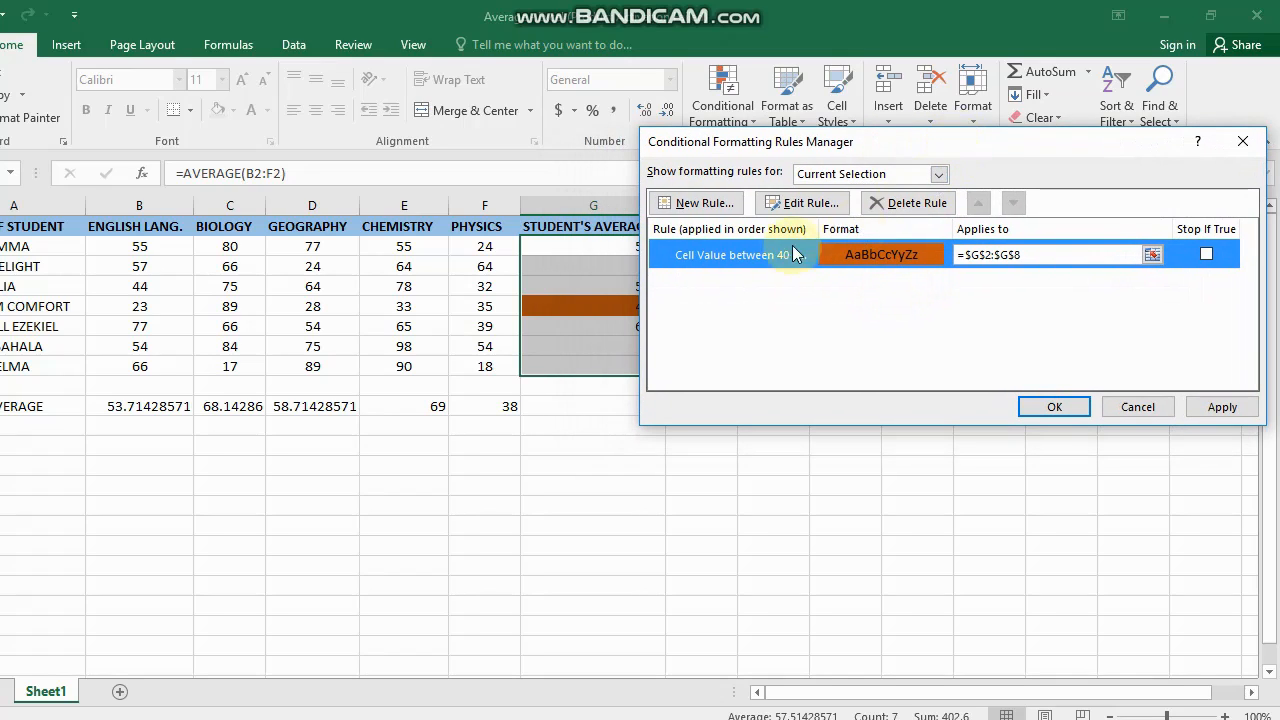
# Create another "Format only cells that contain" rule for cell values between 50 and 59.
pyautogui.click(727, 203)
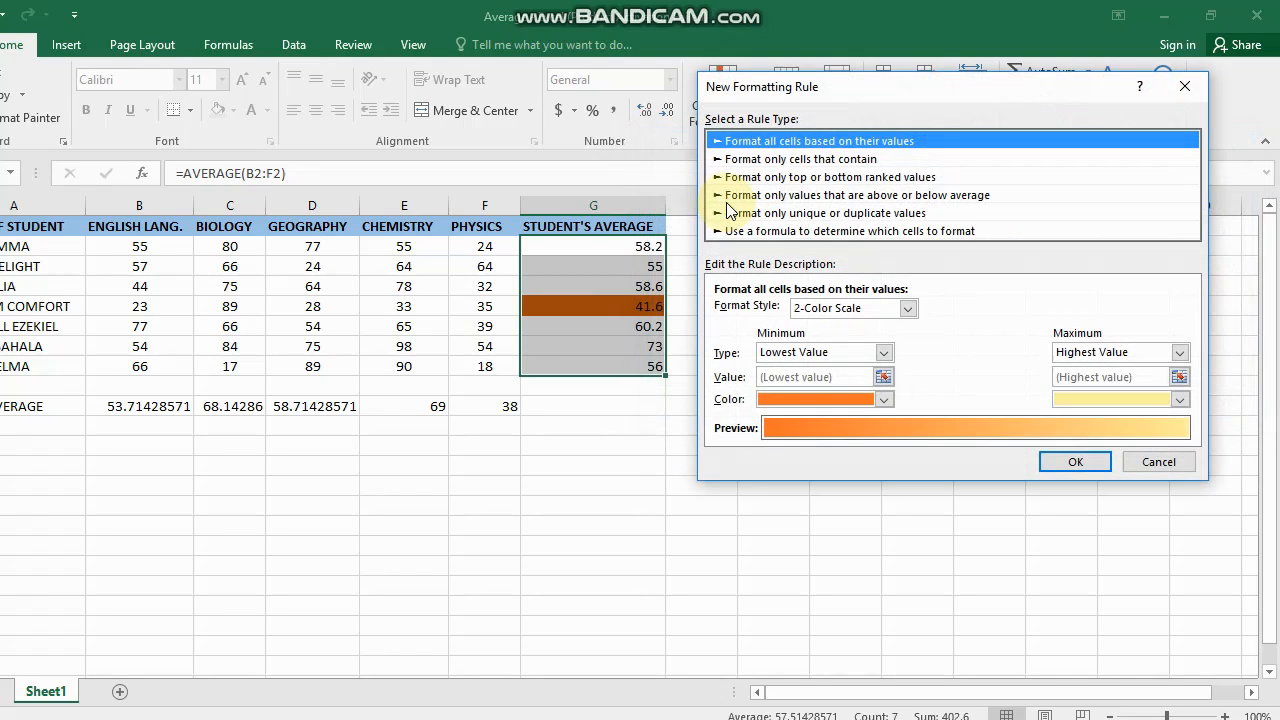
pyautogui.click(813, 166)
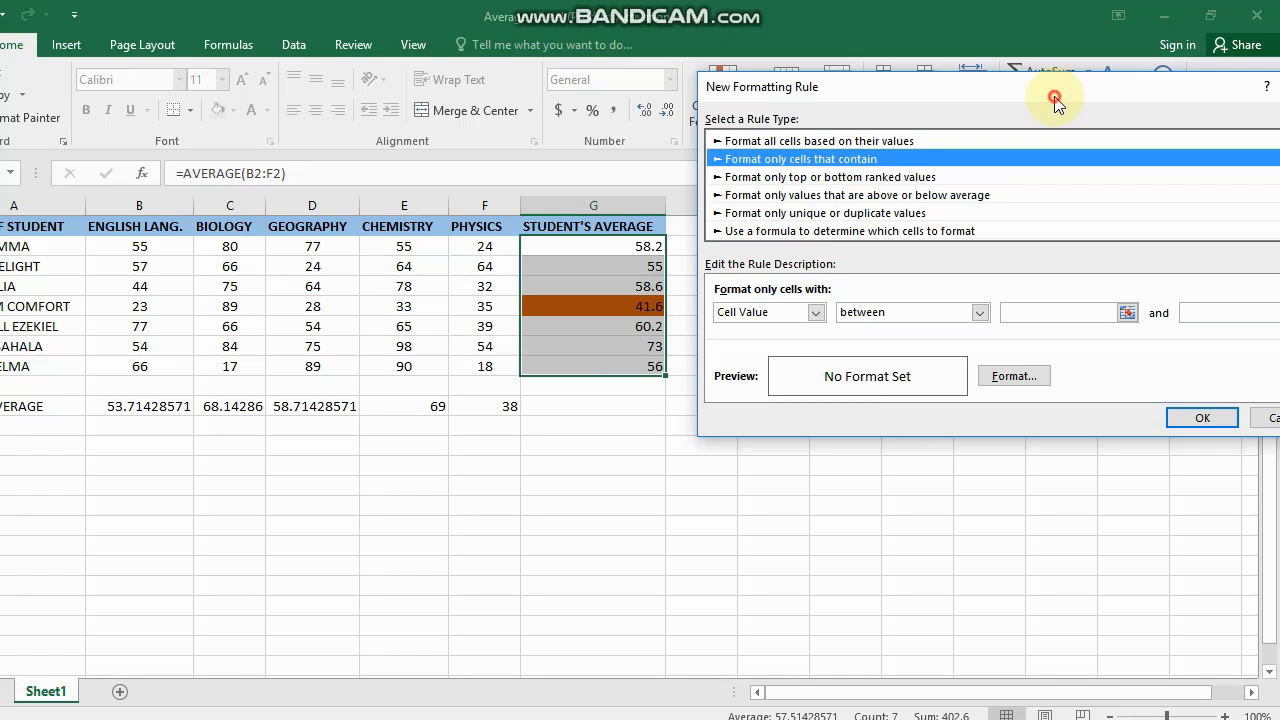
pyautogui.moveTo(1055, 97); pyautogui.dragTo(949, 84)
pyautogui.click(926, 296)
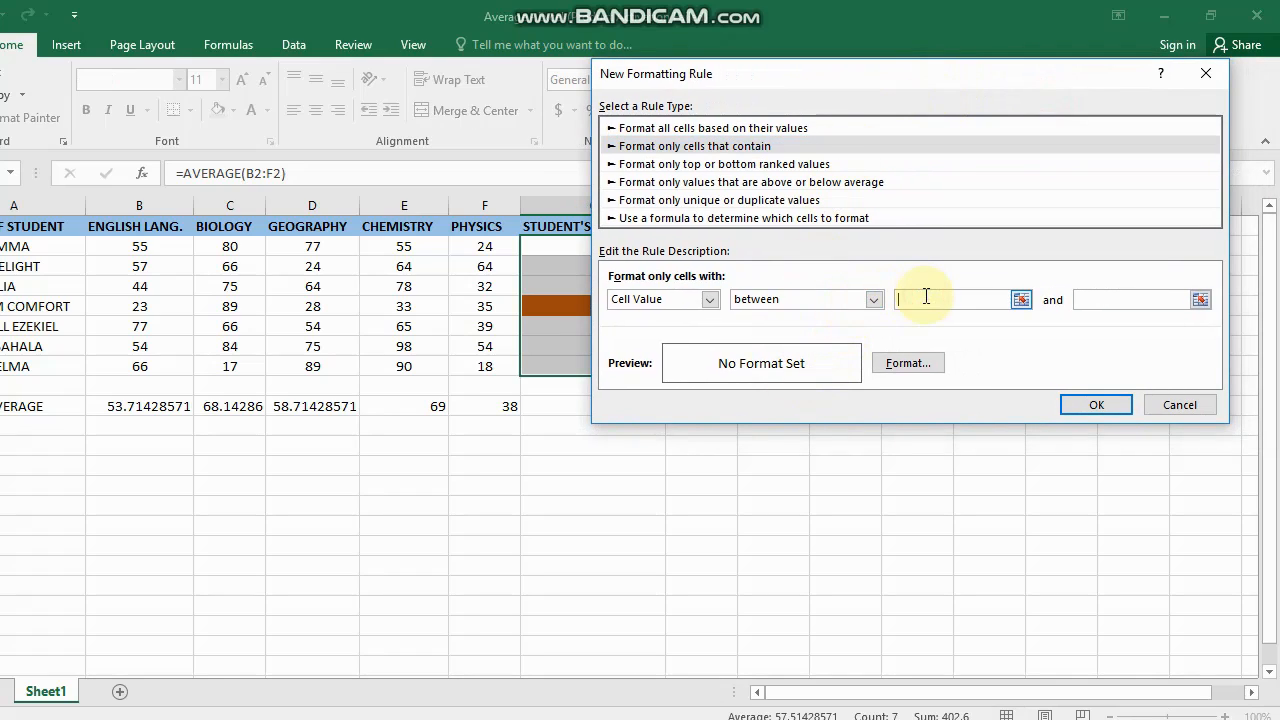
pyautogui.write('50')
pyautogui.click(1150, 300)
pyautogui.write('59')
# Give the 50 to 59 rule a dark grey fill and add it to the rules list.
pyautogui.click(899, 363)
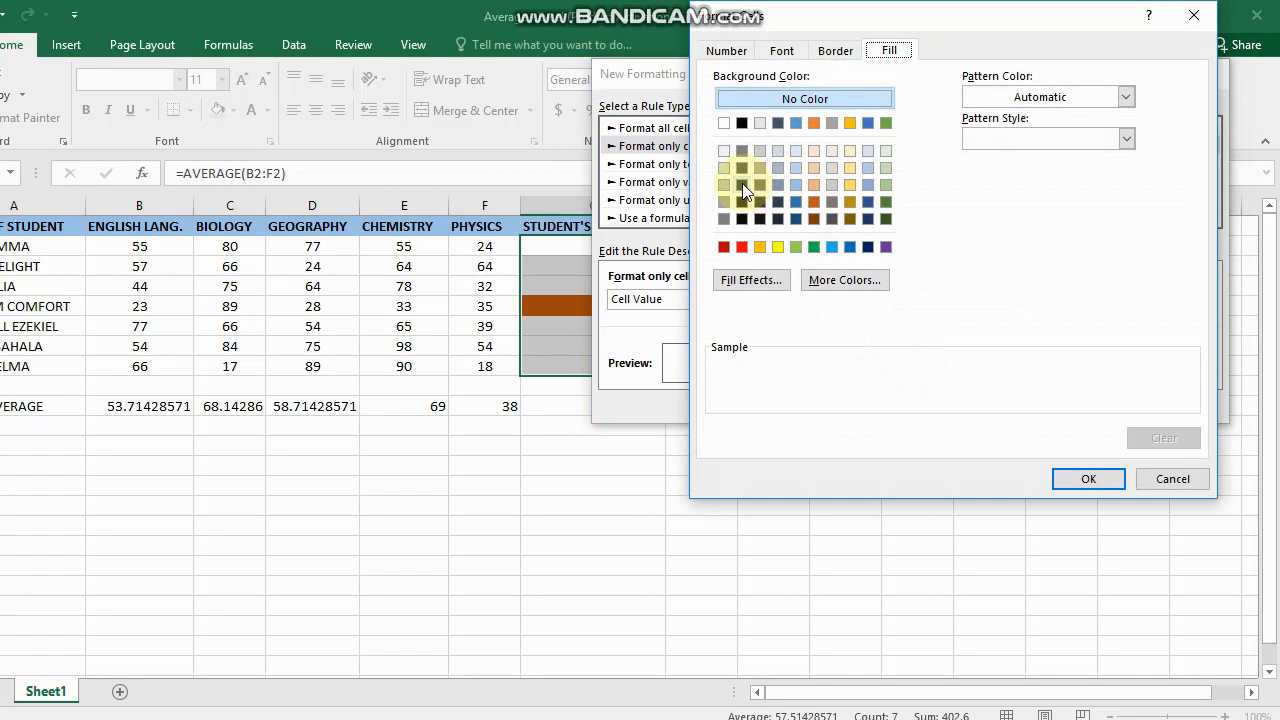
pyautogui.click(832, 201)
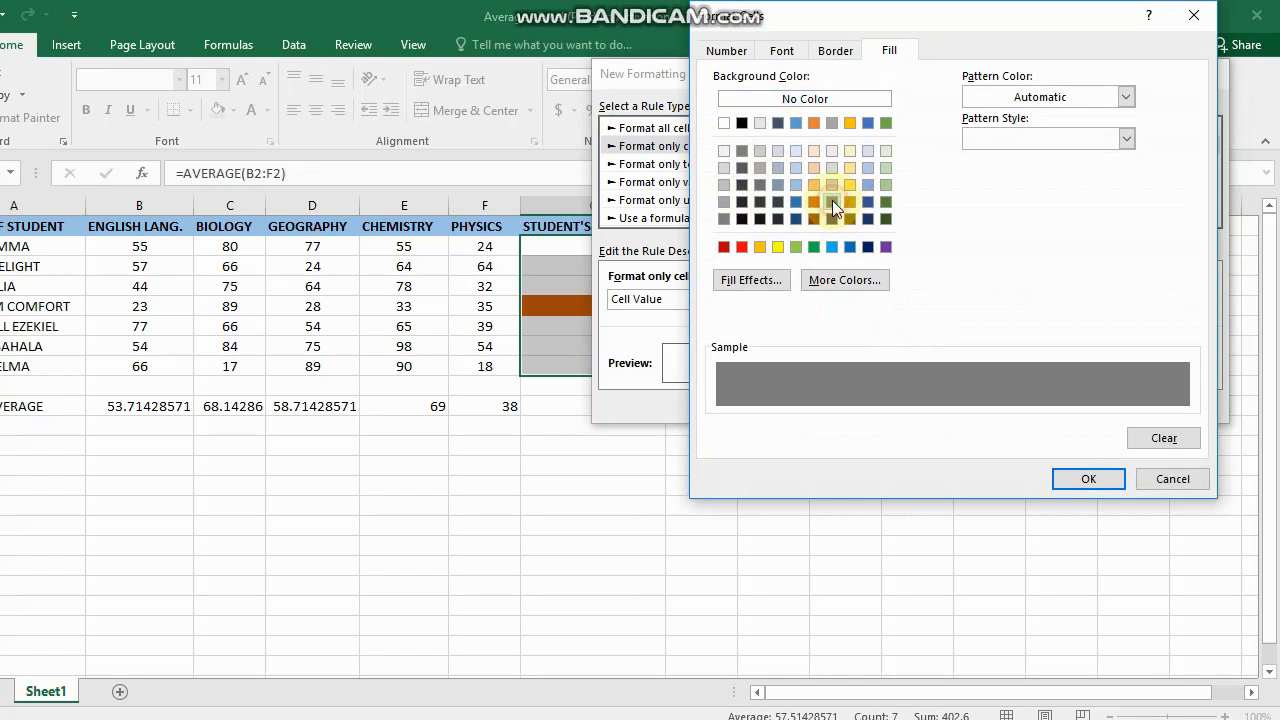
pyautogui.click(1084, 480)
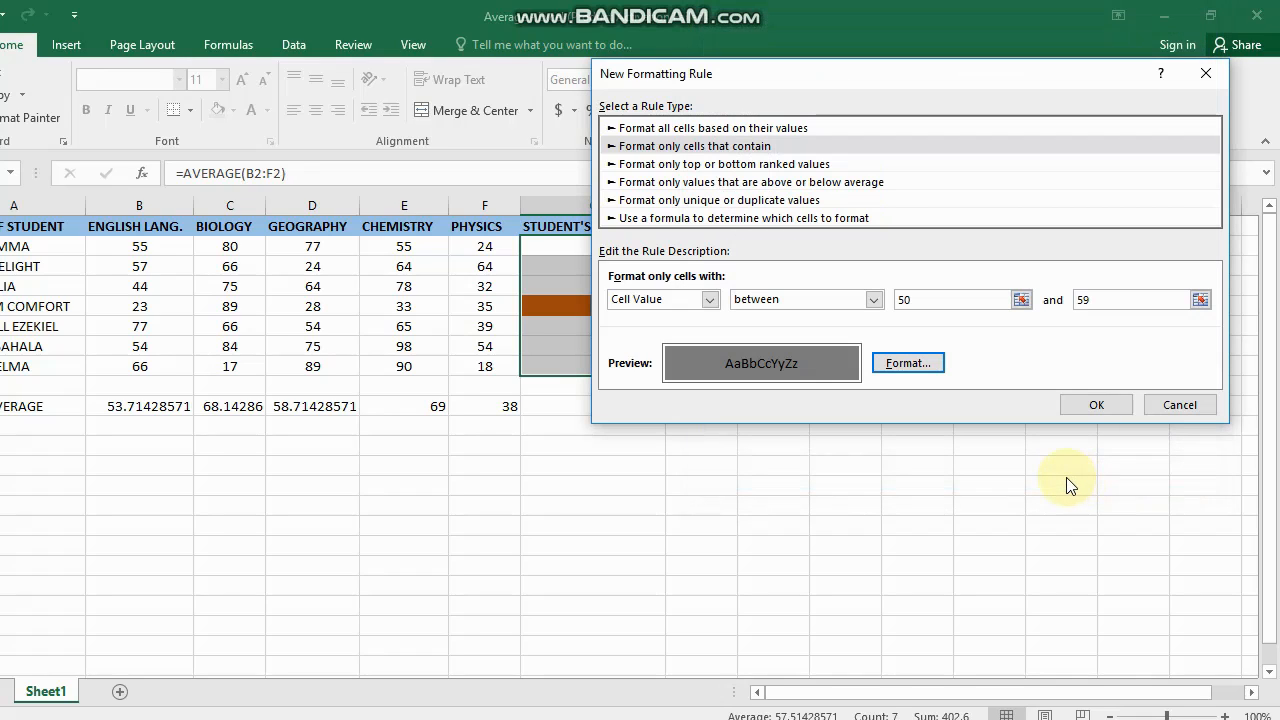
pyautogui.click(1093, 405)
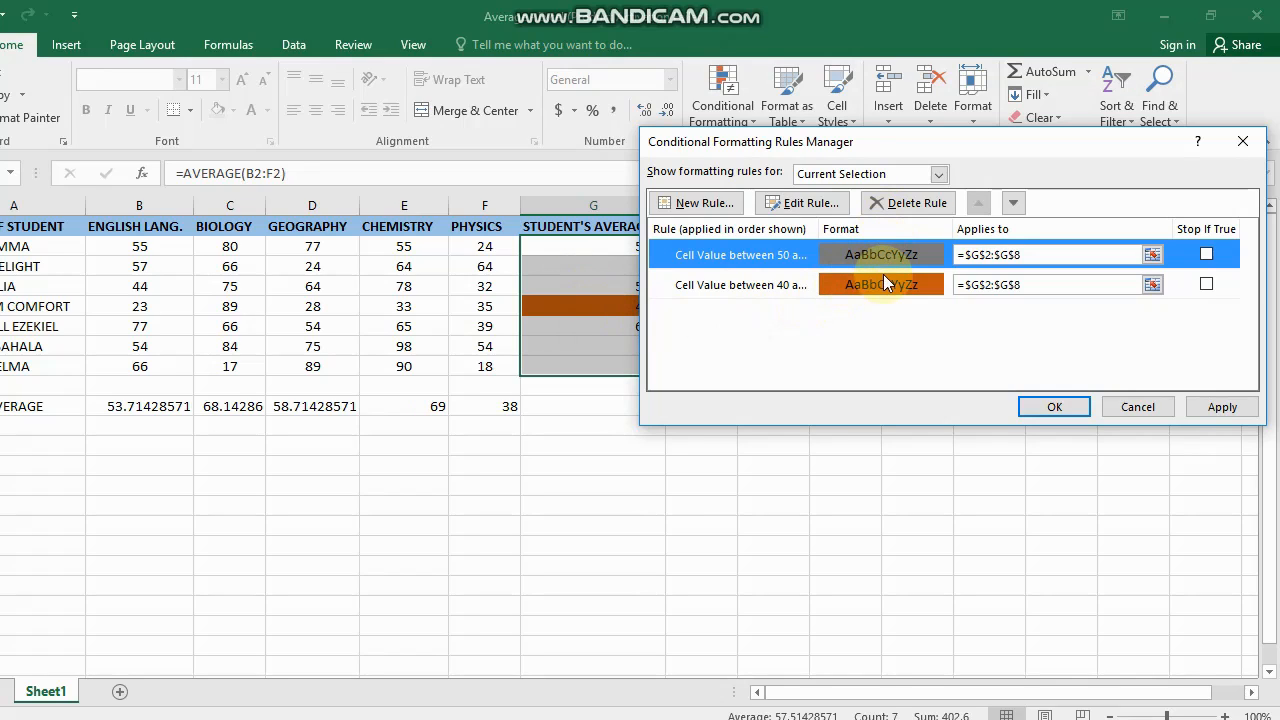
# Create another "Format only cells that contain" rule for cell values between 60 and 69.
pyautogui.click(710, 205)
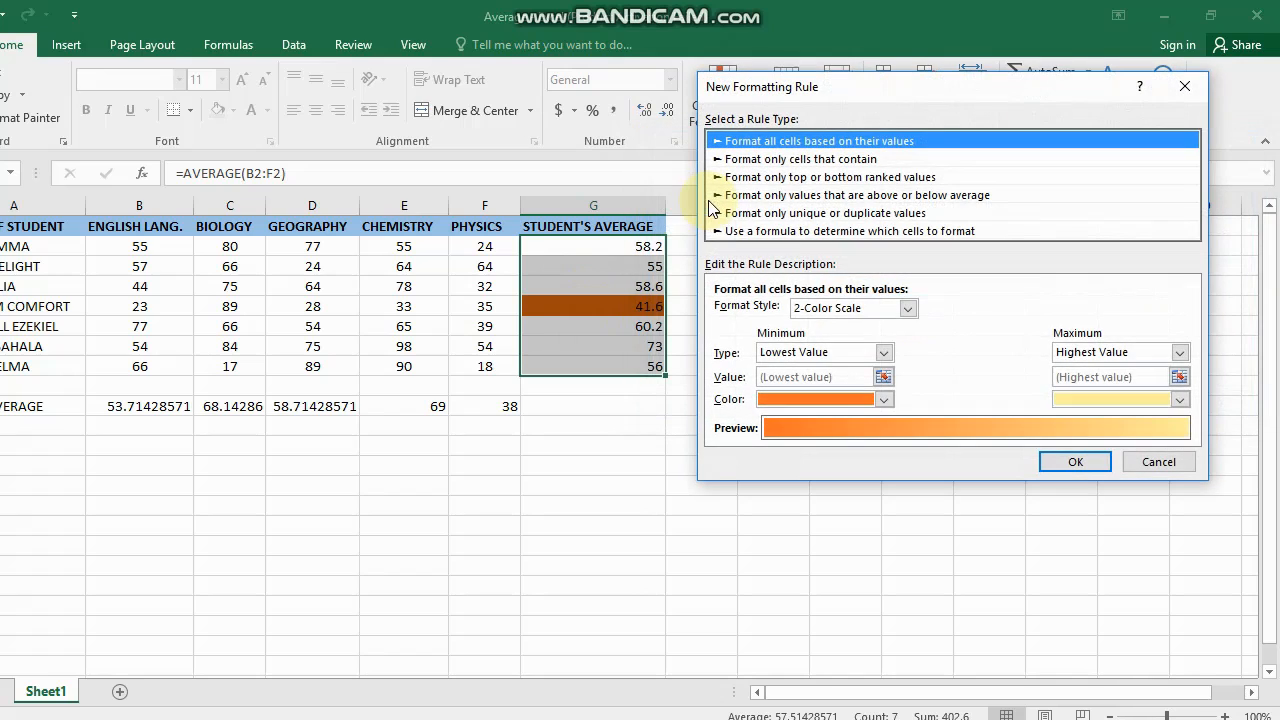
pyautogui.click(796, 158)
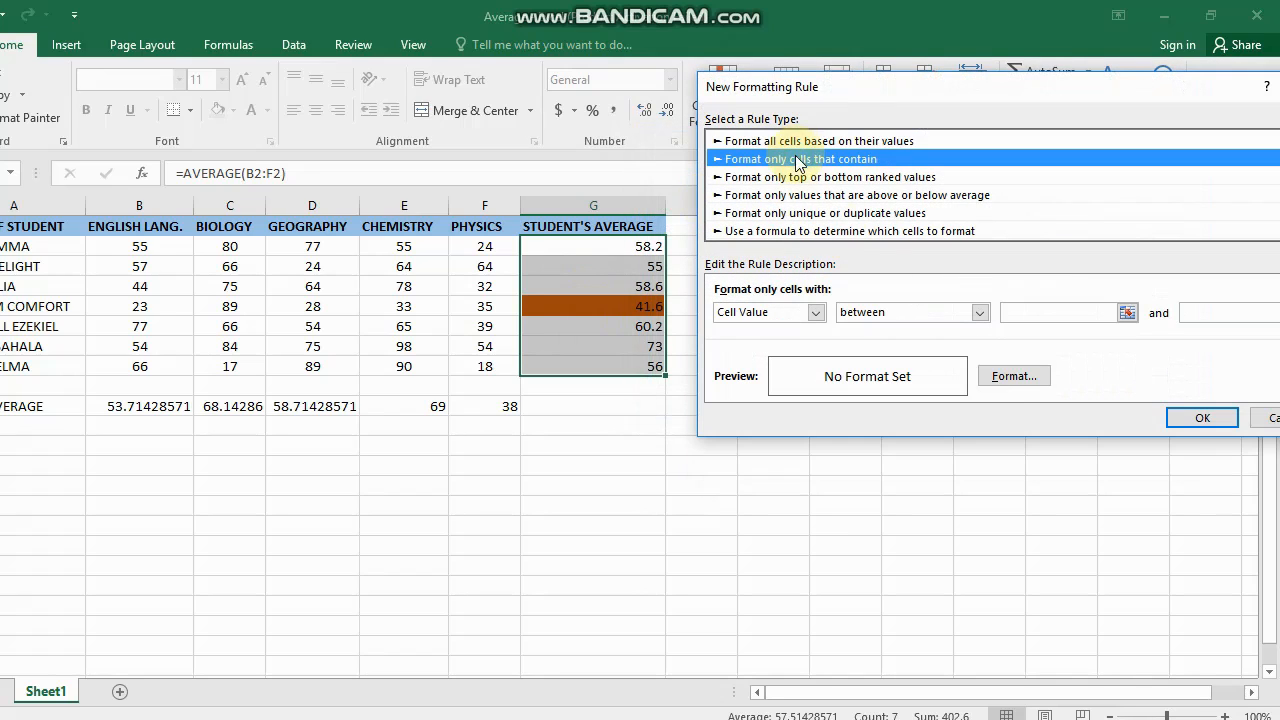
pyautogui.click(1040, 312)
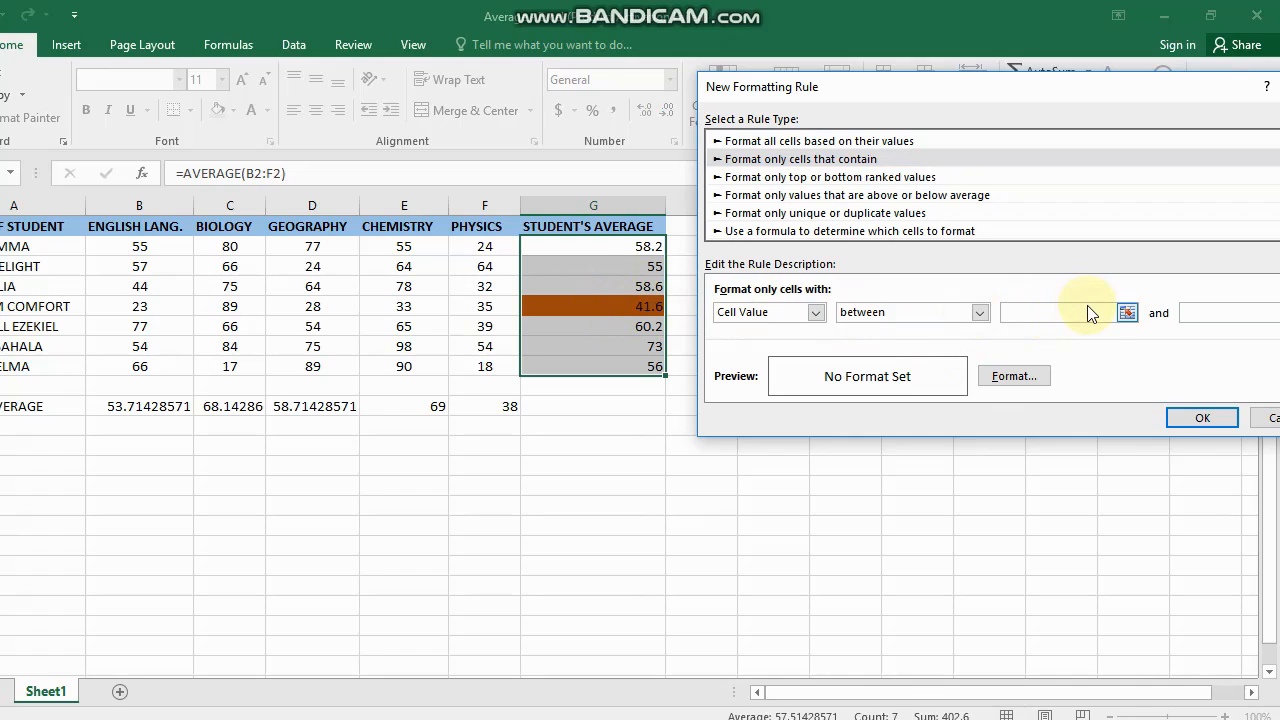
pyautogui.click(1203, 313)
# Give the 60 to 69 rule a blue fill and add it to the rules list.
pyautogui.click(1008, 380)
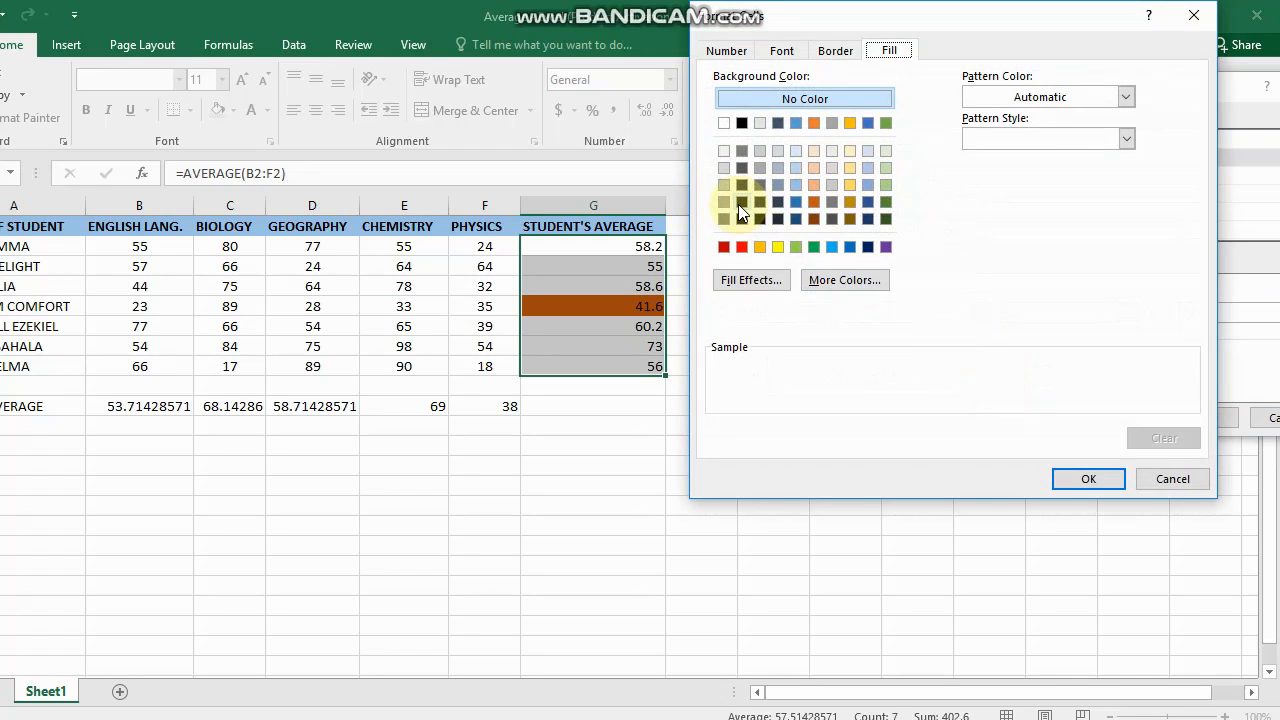
pyautogui.click(797, 201)
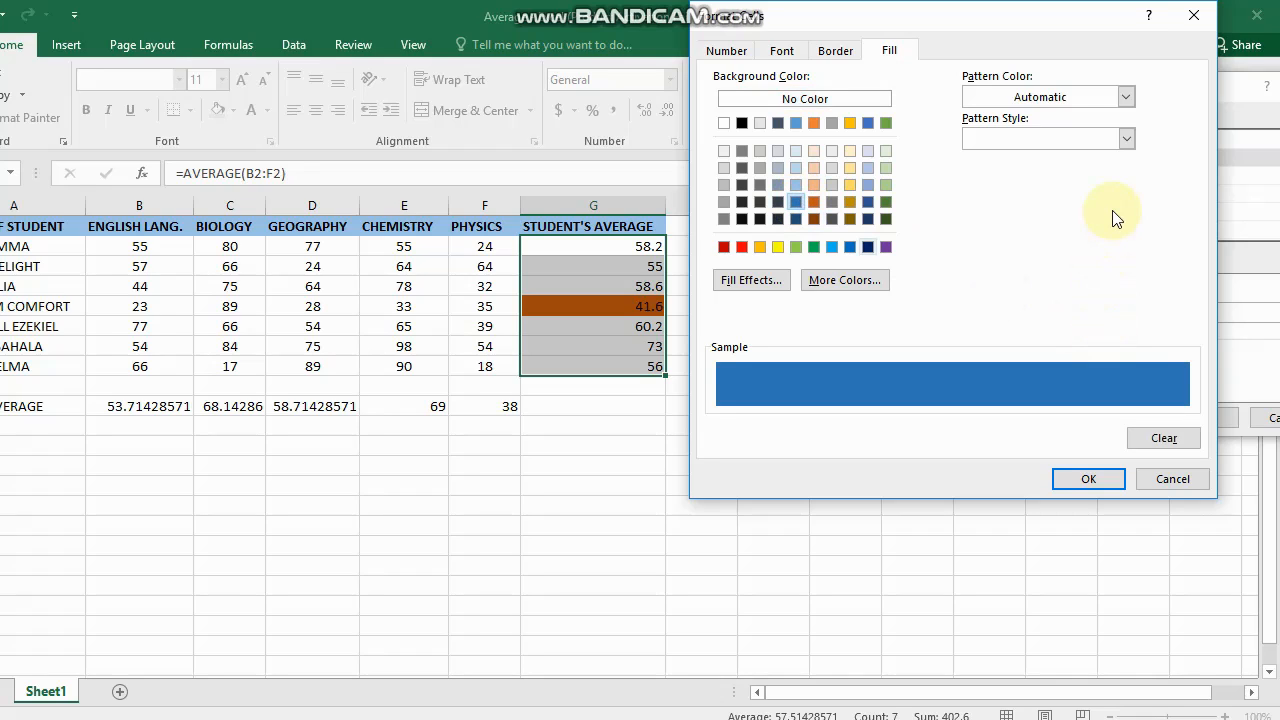
pyautogui.click(1089, 479)
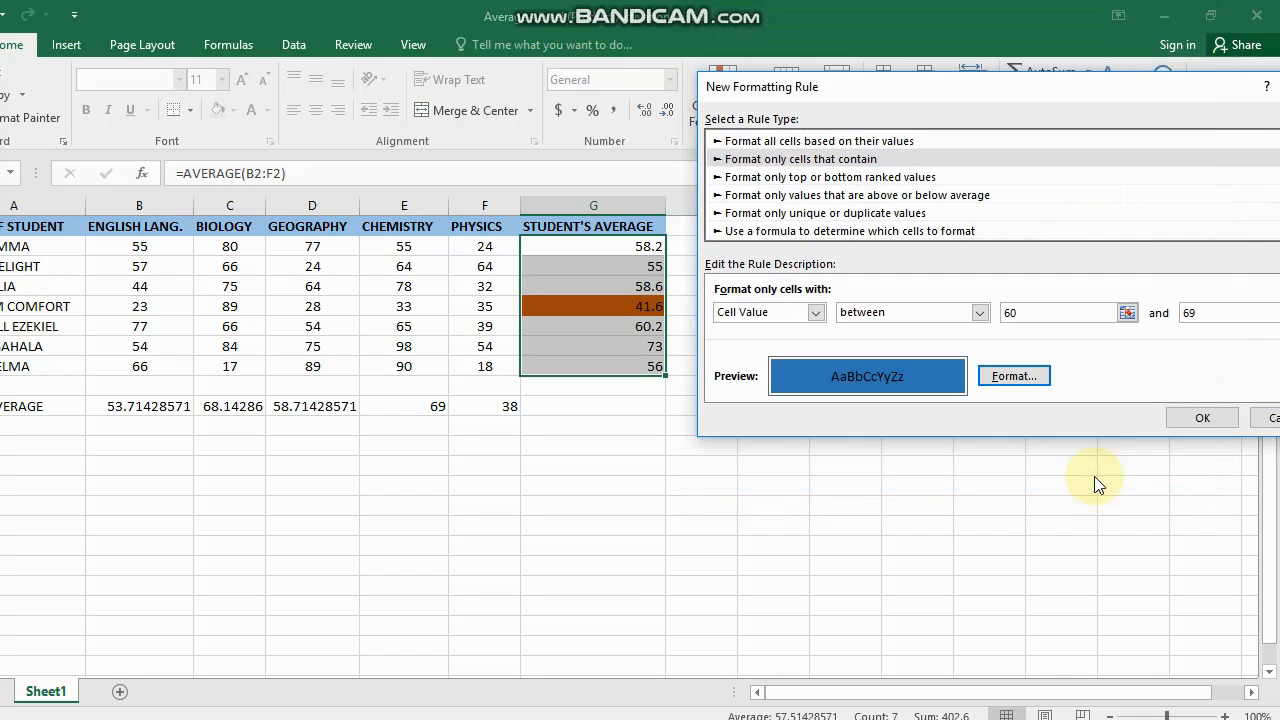
pyautogui.click(1212, 418)
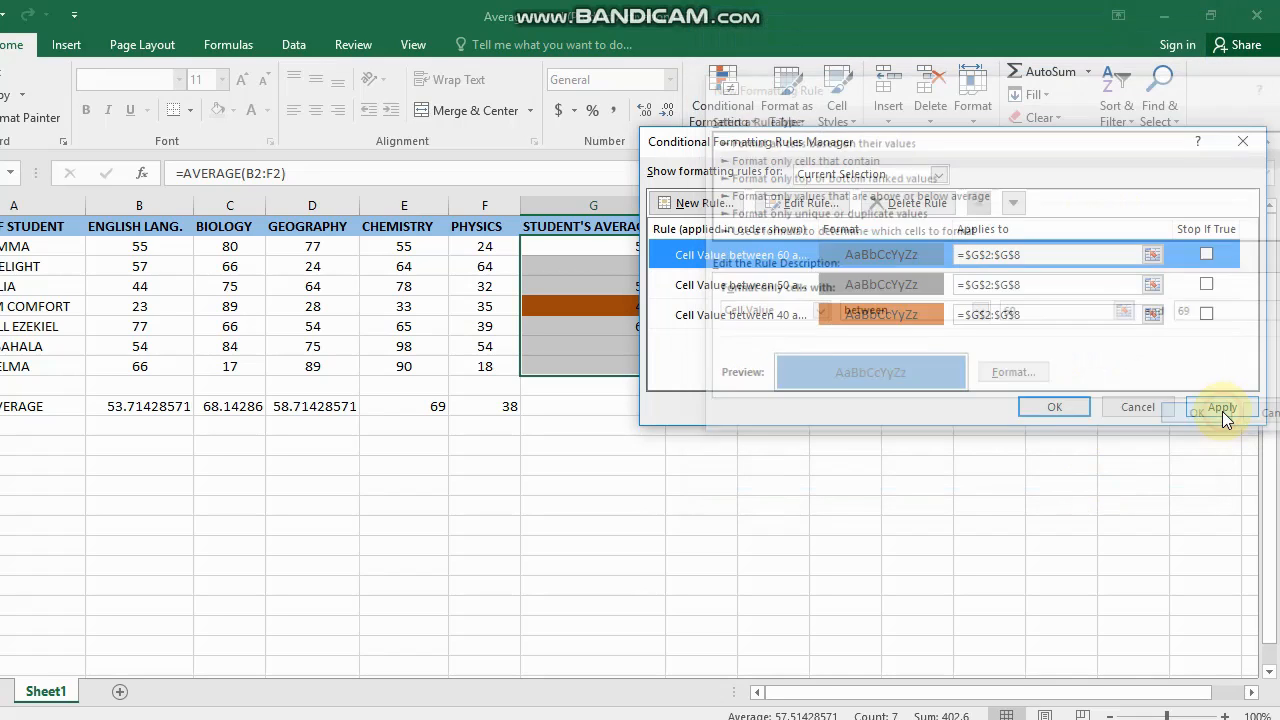
# Create another "Format only cells that contain" rule for cell values between 70 and 100.
pyautogui.click(709, 204)
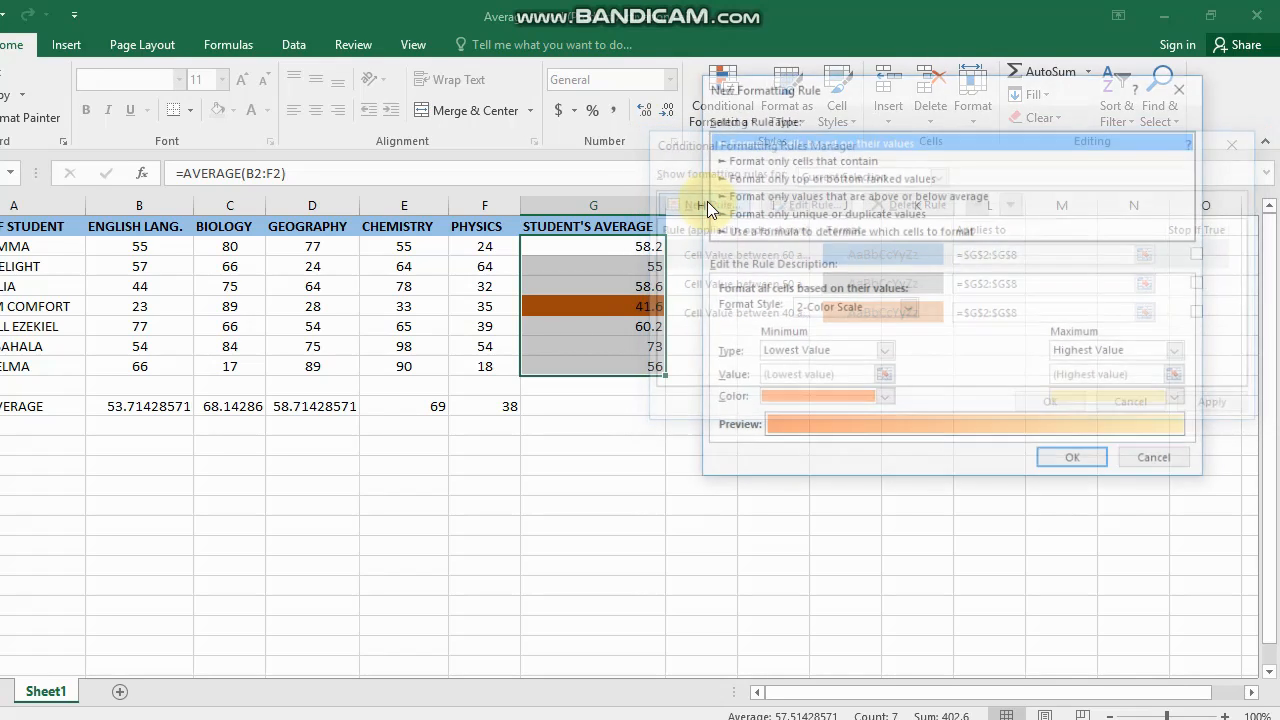
pyautogui.click(770, 160)
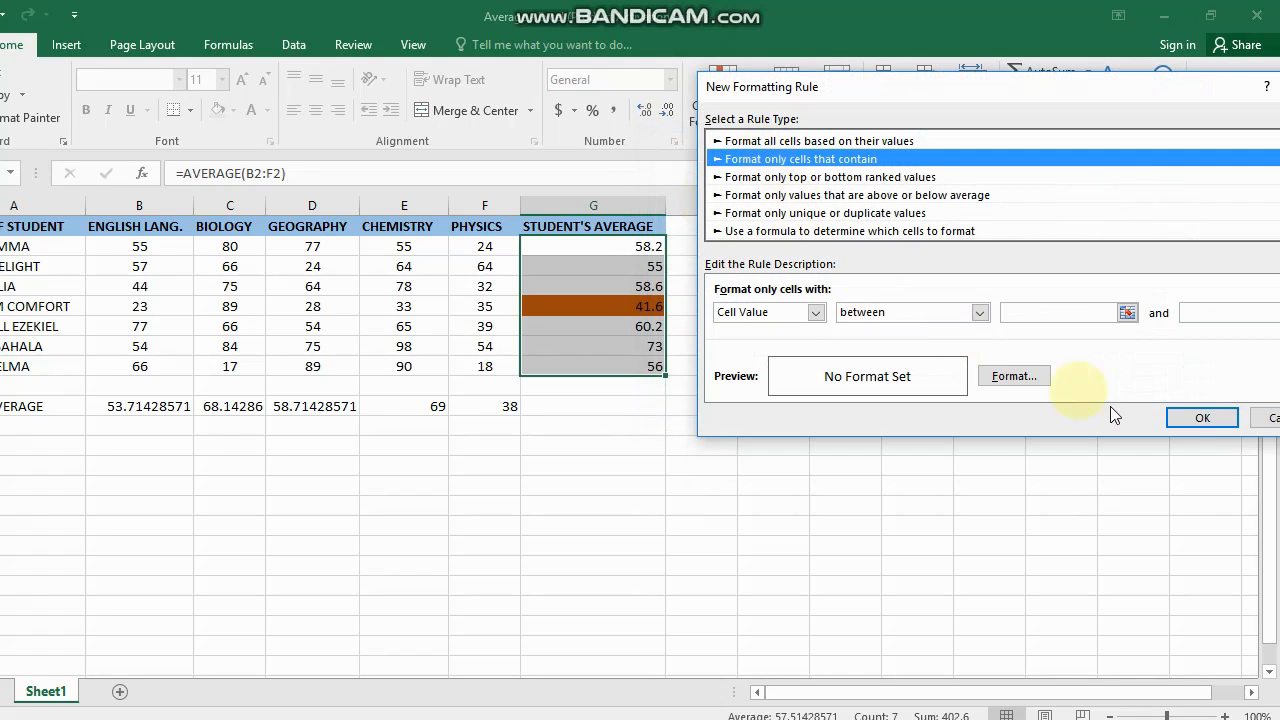
pyautogui.click(1056, 313)
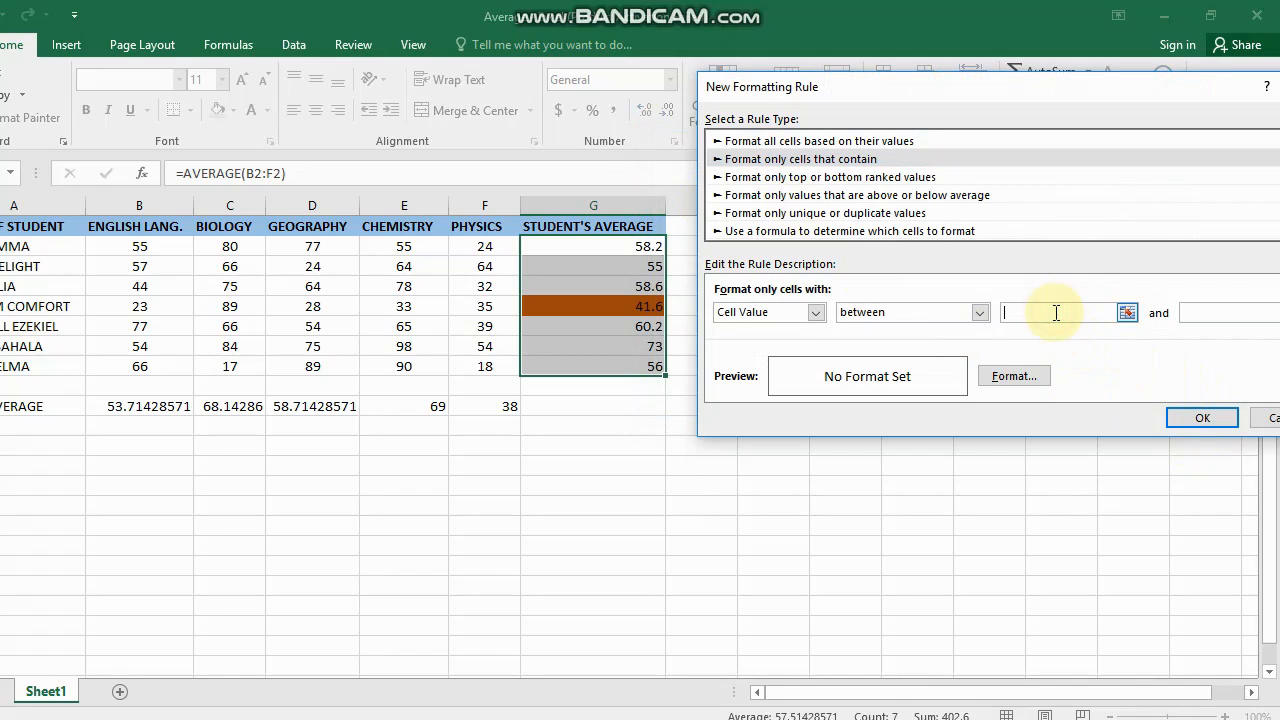
pyautogui.write('70')
pyautogui.click(1213, 314)
# Give the 70 to 100 rule a light grey fill and add it to the rules list.
pyautogui.click(1016, 377)
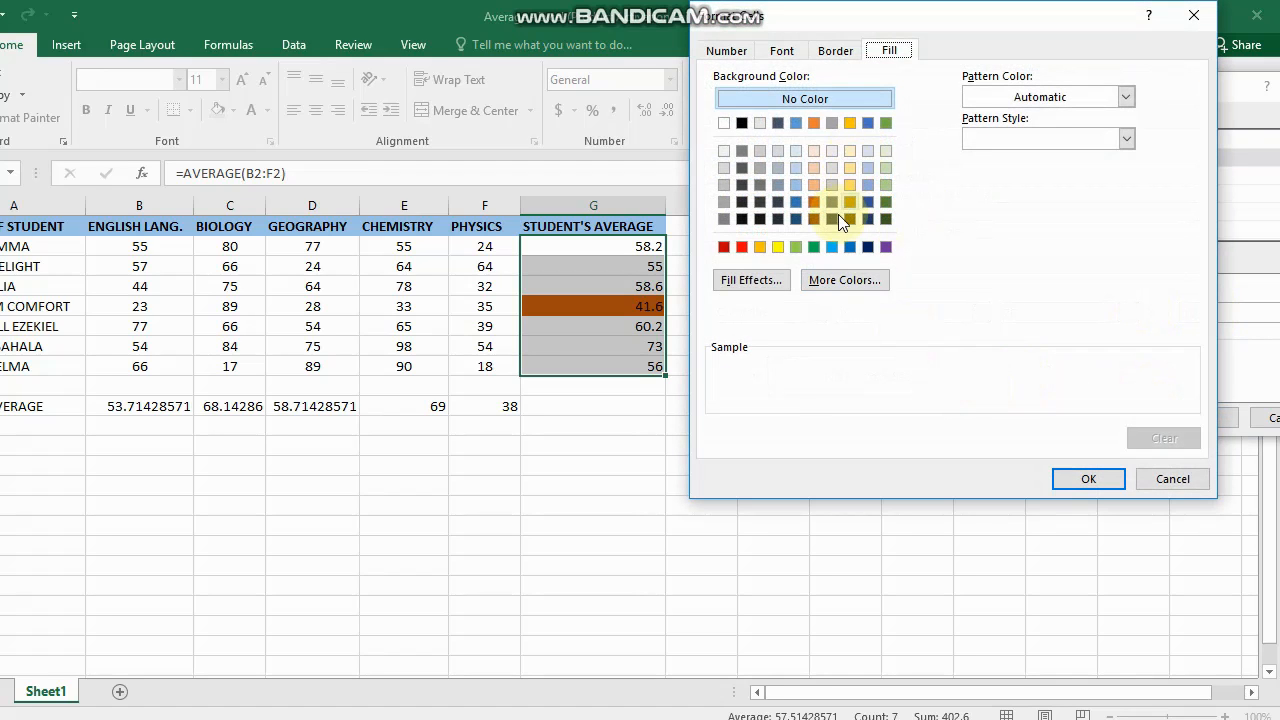
pyautogui.click(871, 202)
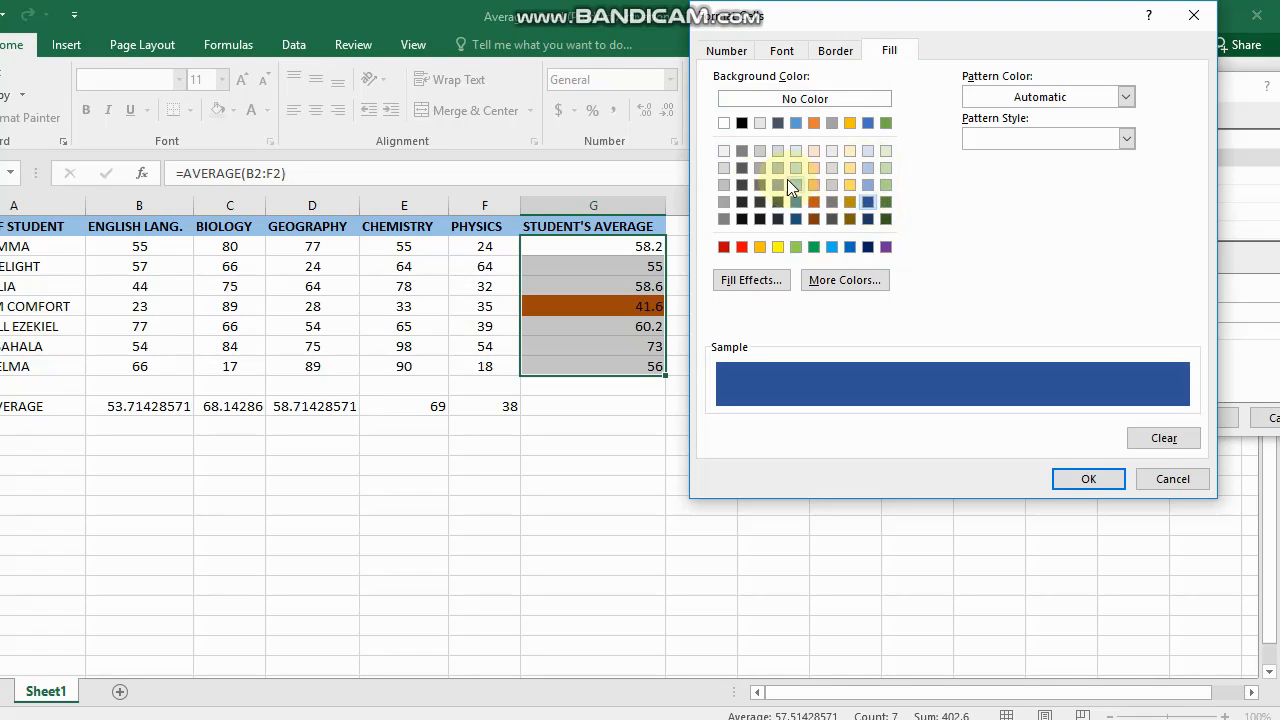
pyautogui.click(761, 166)
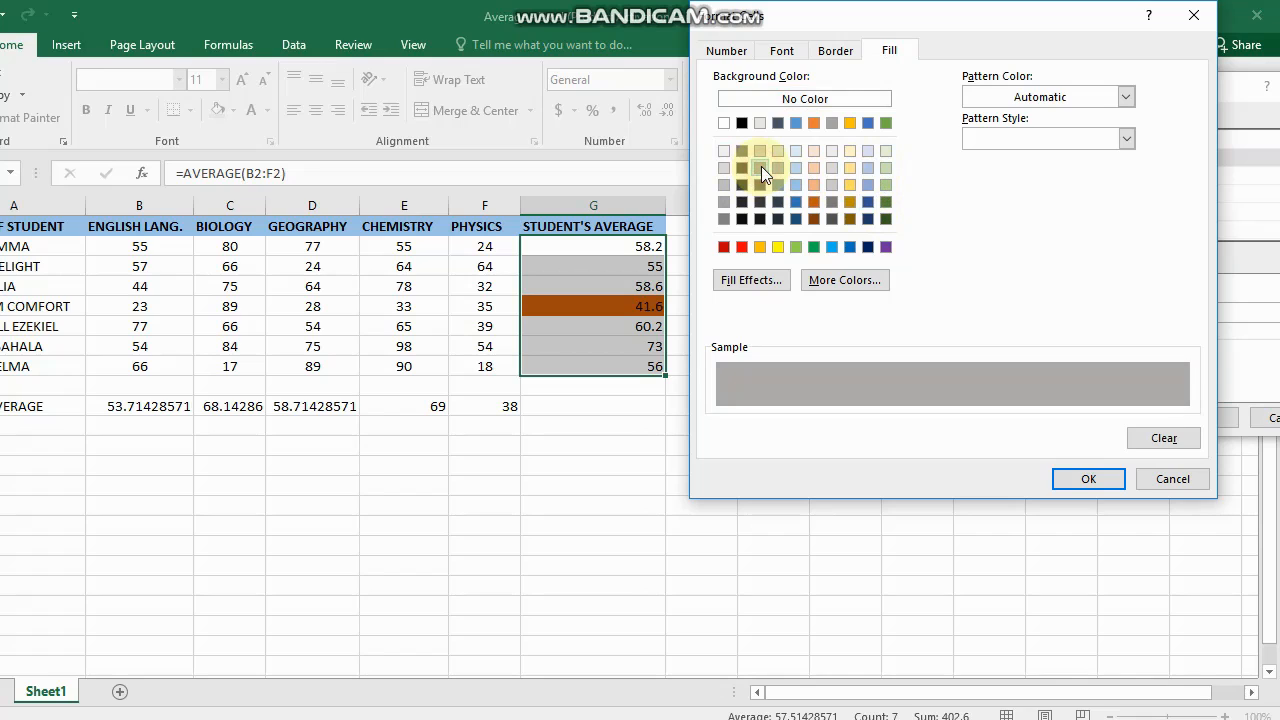
pyautogui.click(1080, 479)
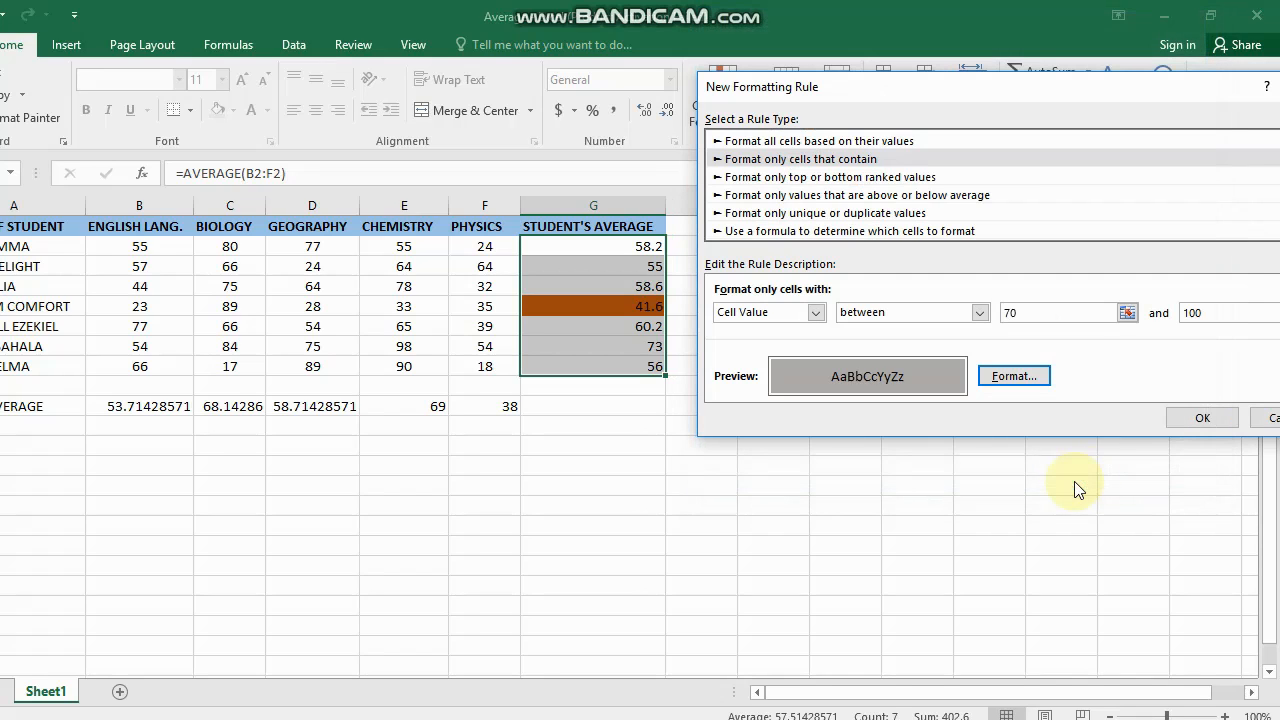
pyautogui.click(1182, 414)
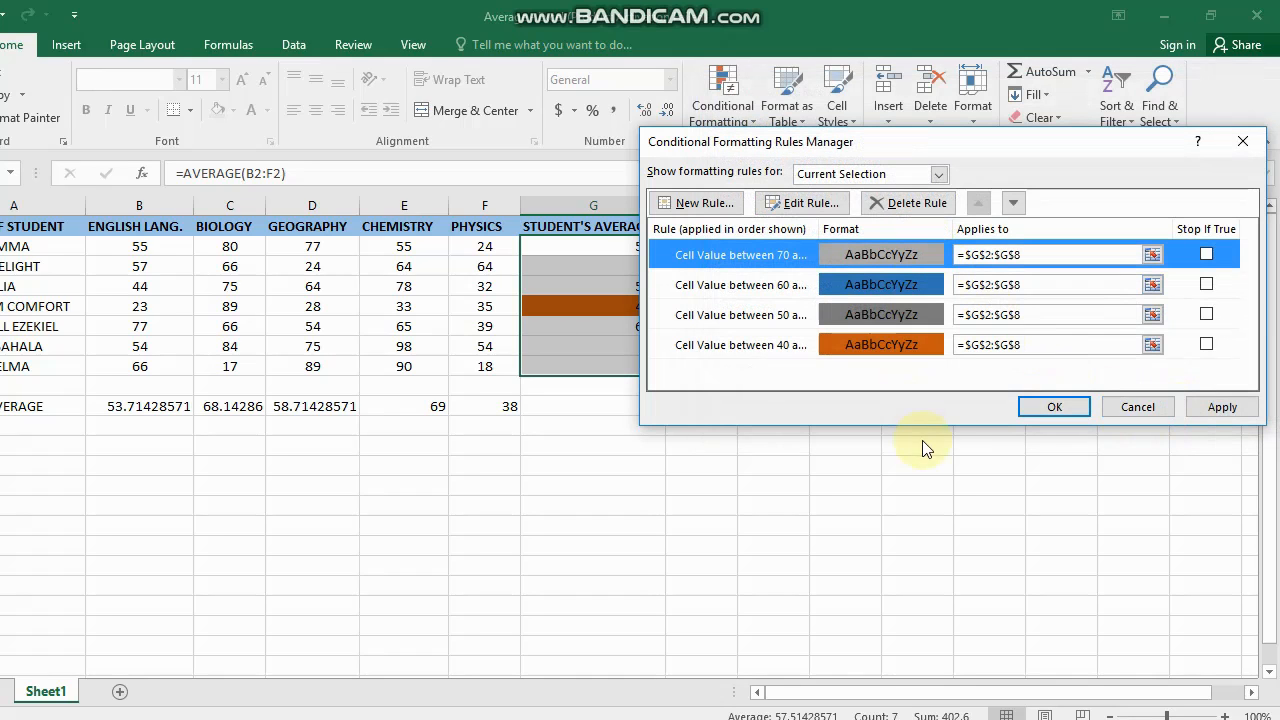
# Apply all the score-range rules to the student averages and deselect the range to view the colours.
pyautogui.moveTo(910, 145); pyautogui.dragTo(940, 147)
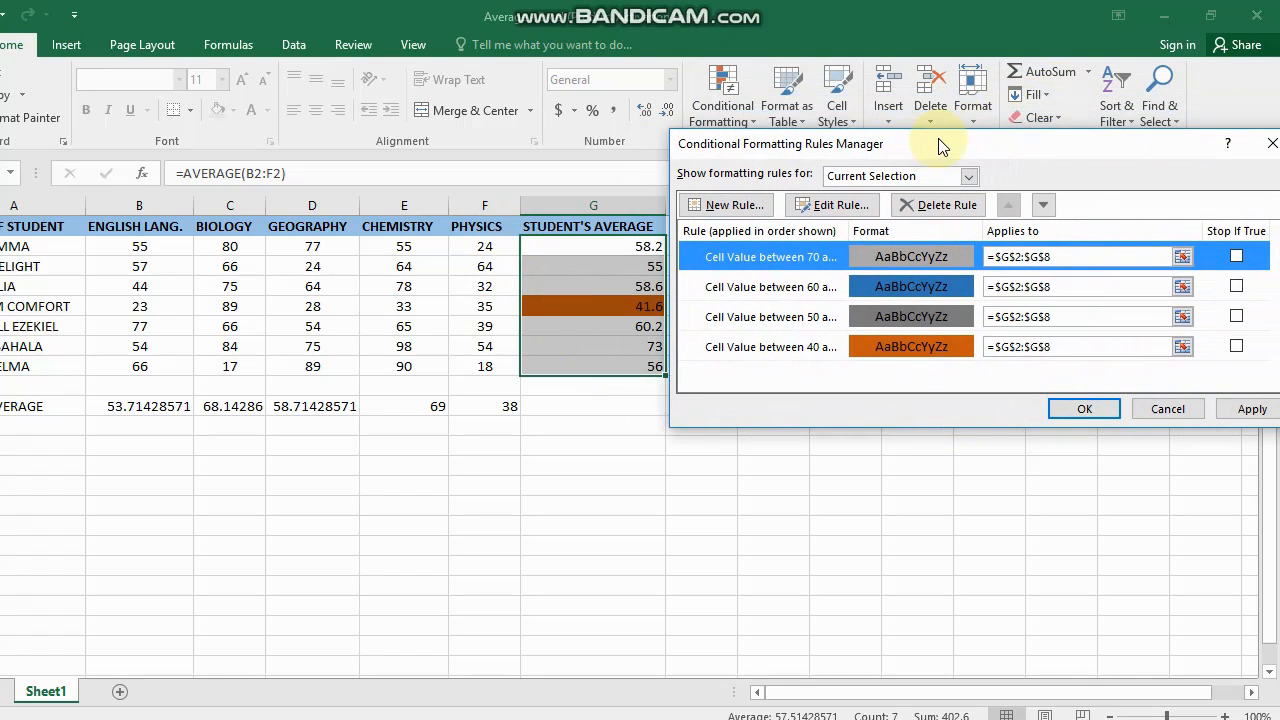
pyautogui.click(1078, 409)
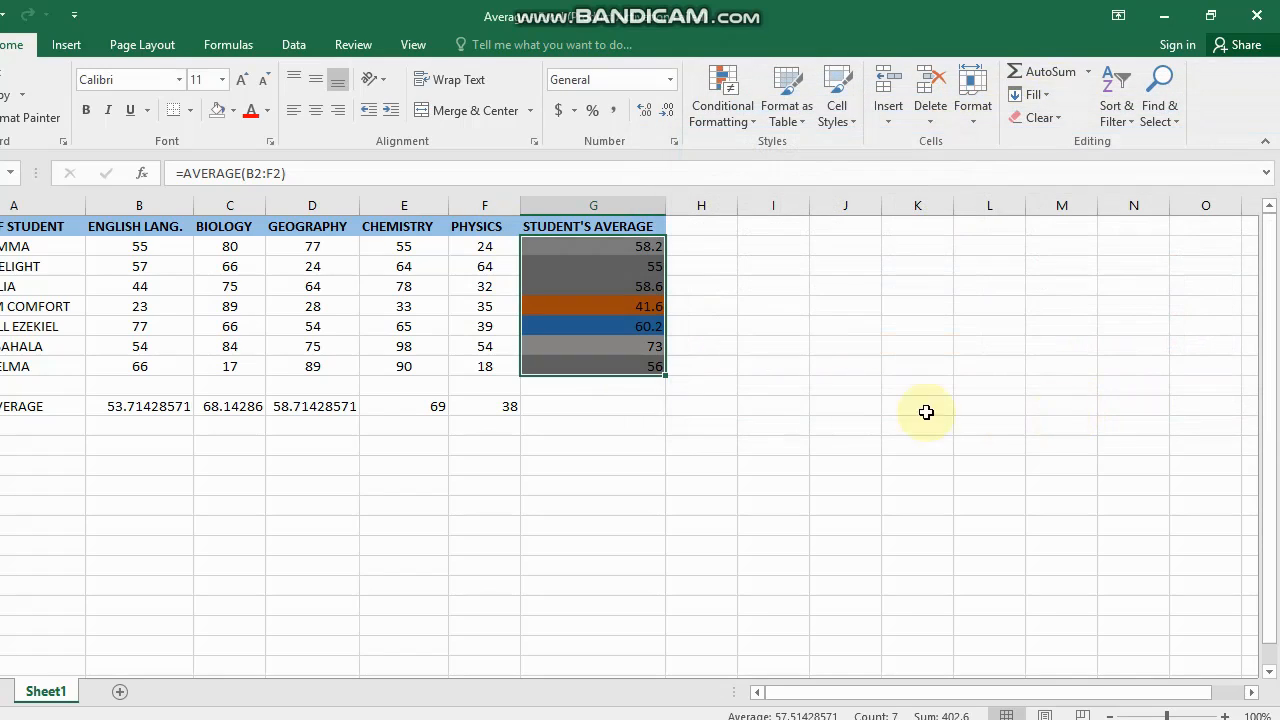
pyautogui.click(597, 403)
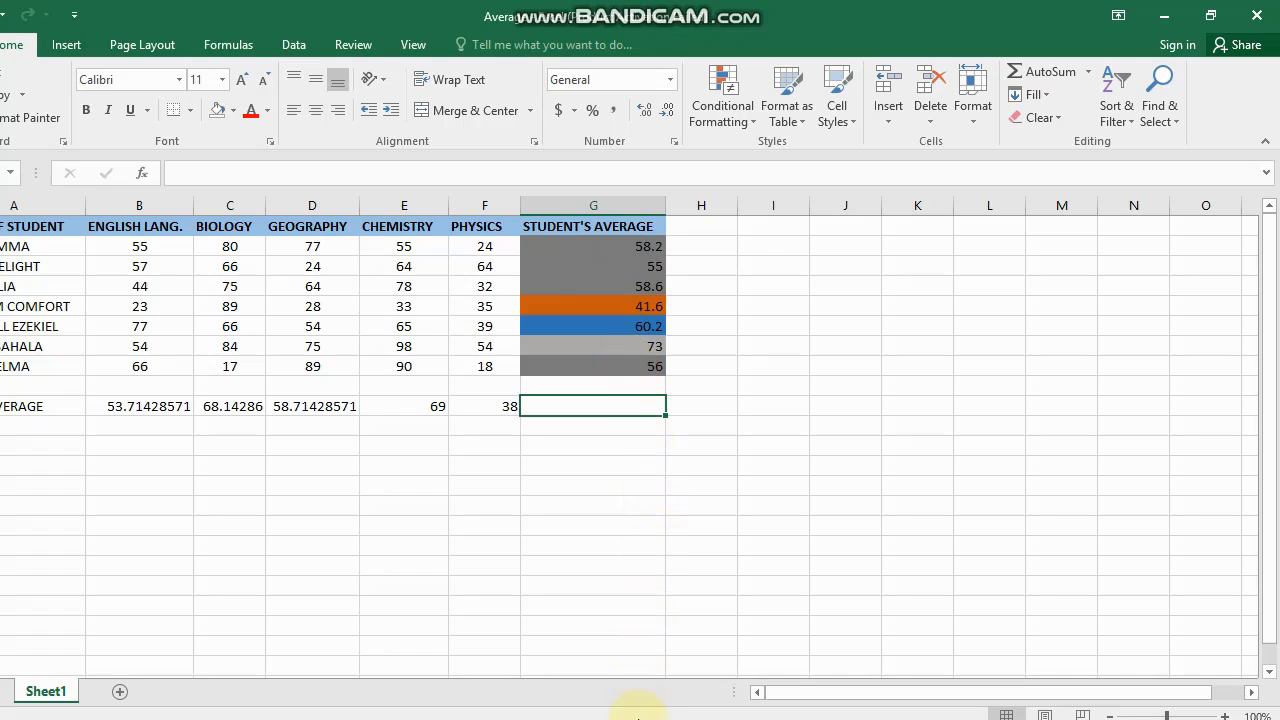
pyautogui.scroll(-3, 617, 320)
pyautogui.scroll(3, 616, 324)
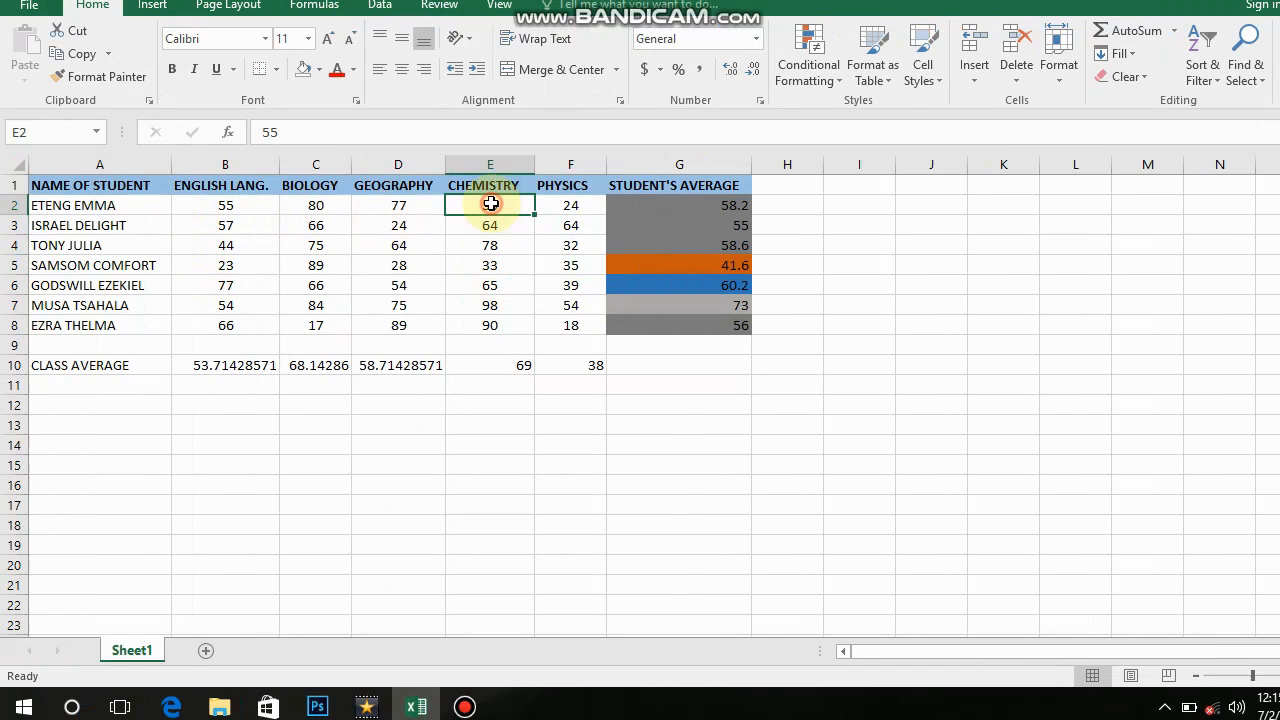
# Select the Chemistry scores in E2:E8 and start a new "Format only cells that contain" rule for them.
pyautogui.click(405, 198)
pyautogui.moveTo(491, 204); pyautogui.dragTo(521, 321)
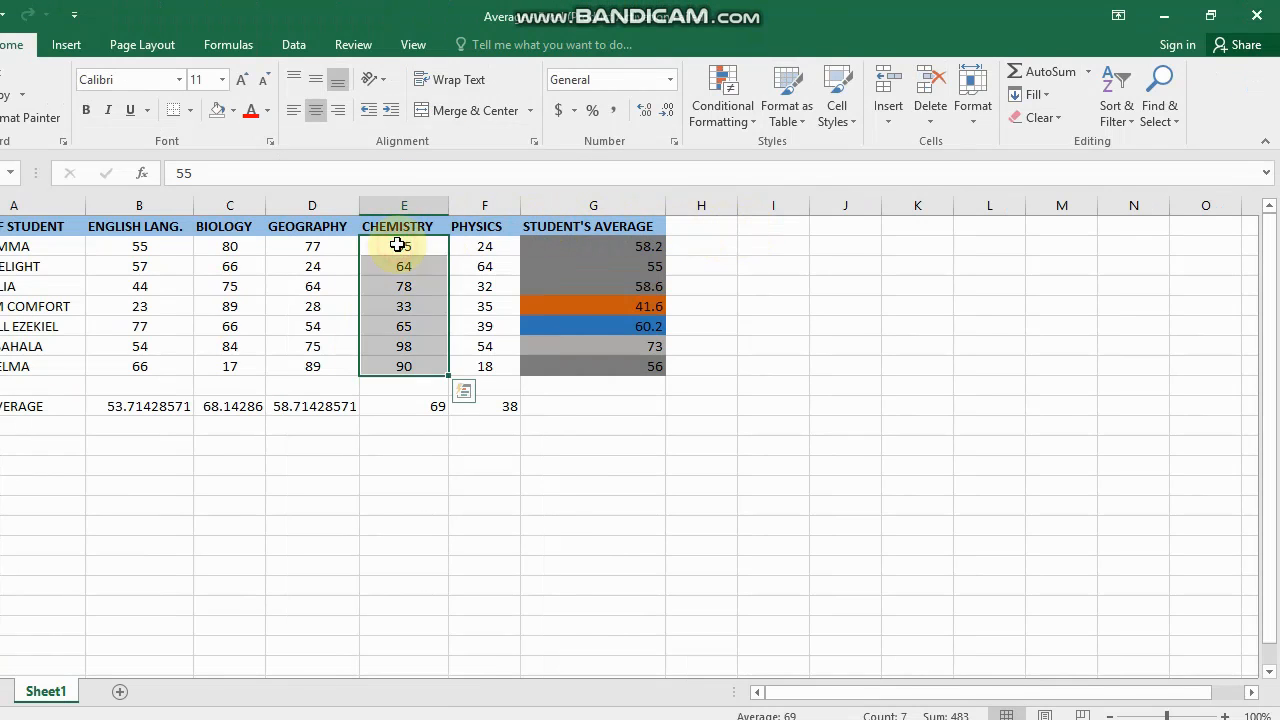
pyautogui.moveTo(398, 245); pyautogui.dragTo(431, 366)
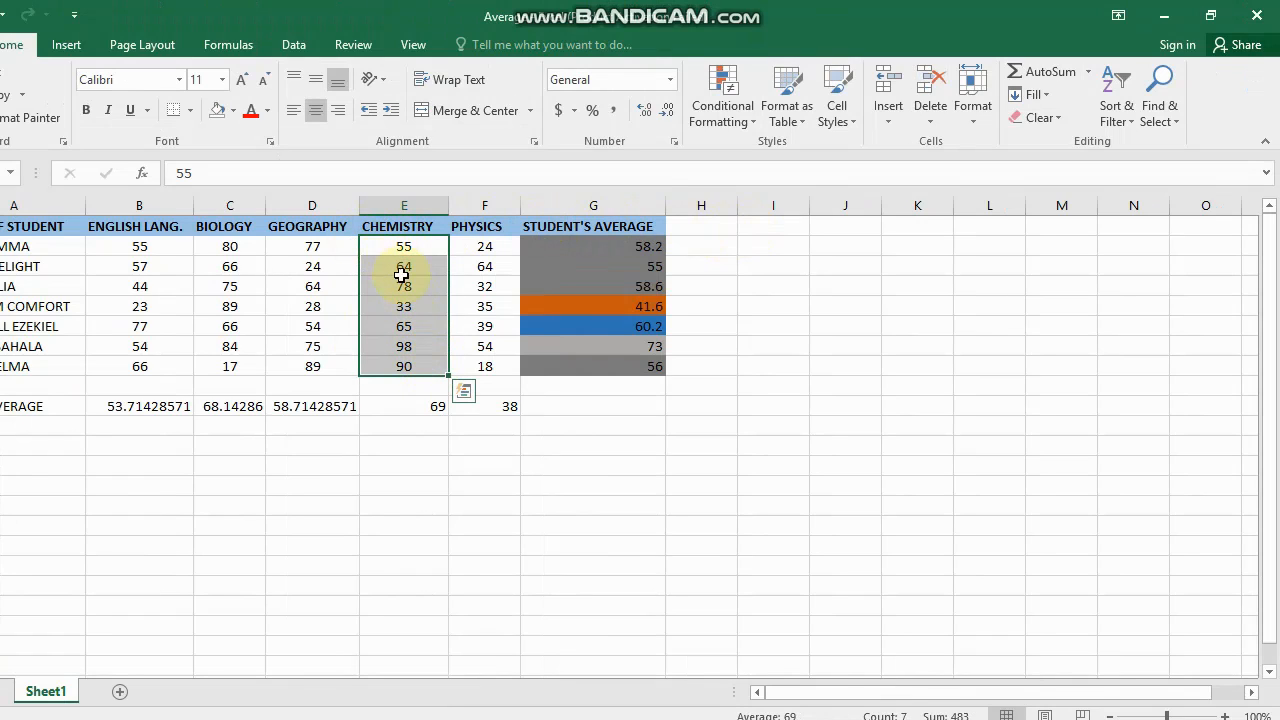
pyautogui.click(750, 120)
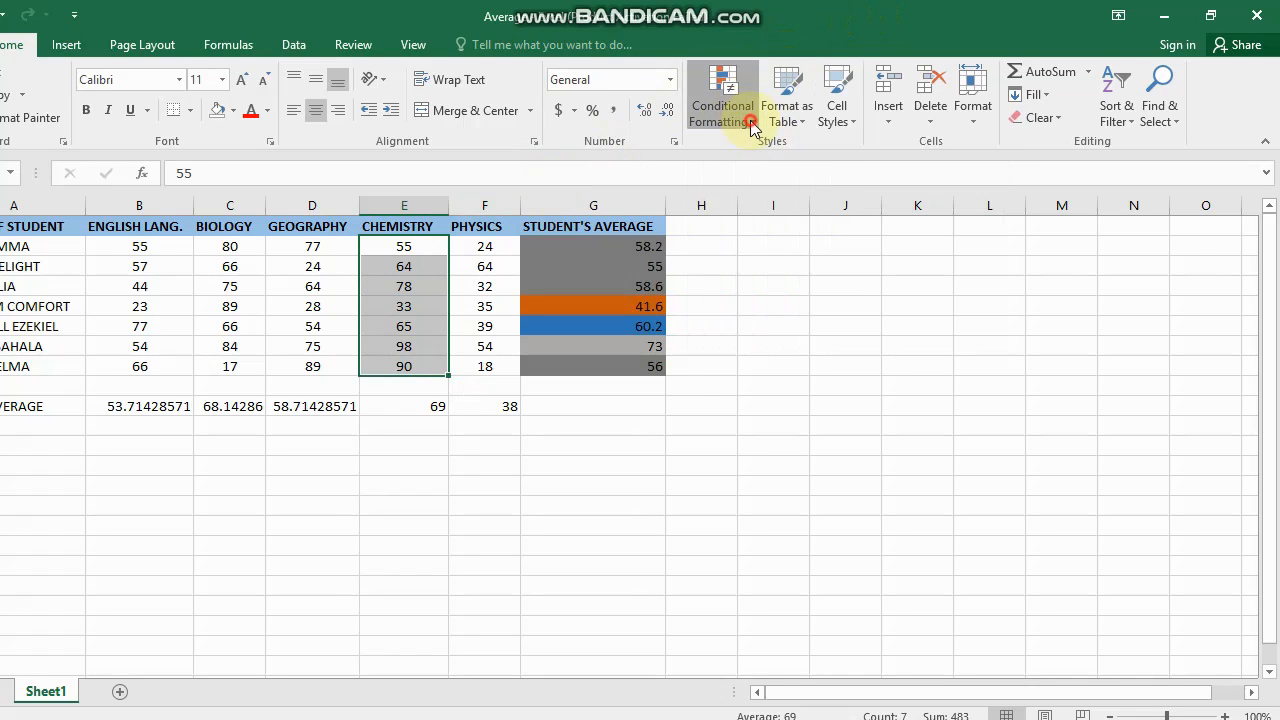
pyautogui.moveTo(805, 335)
pyautogui.moveTo(836, 288)
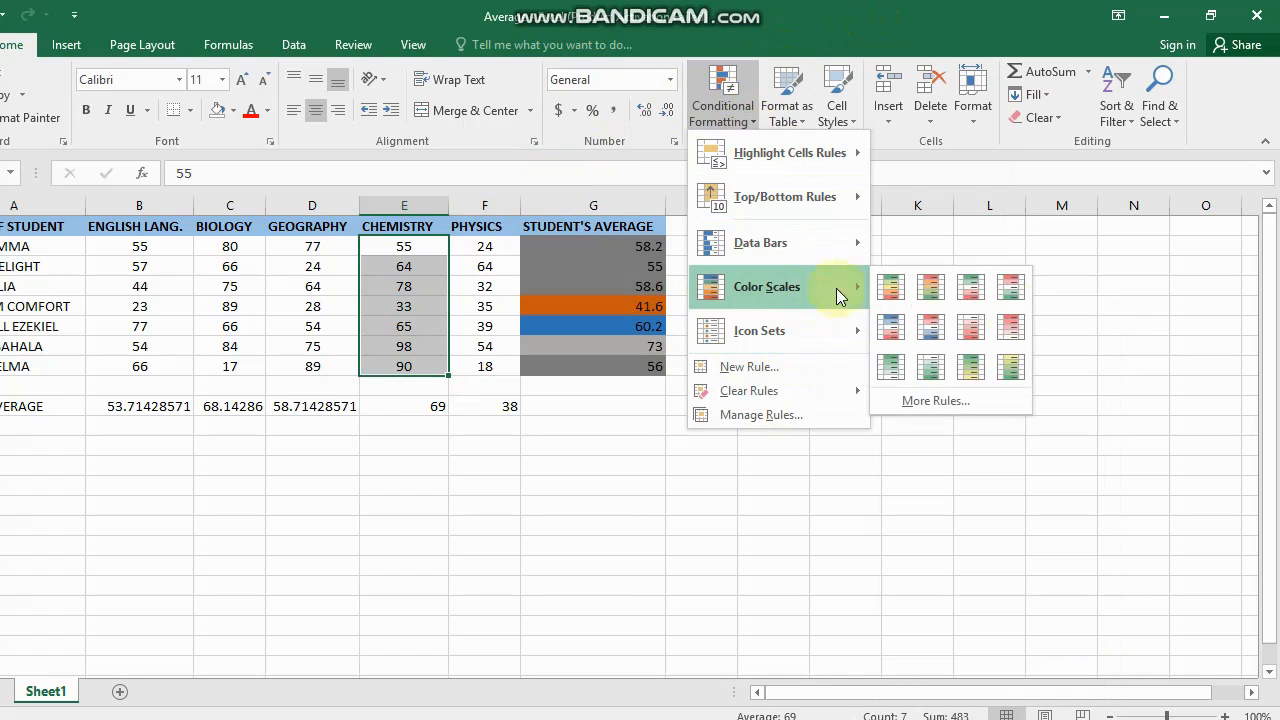
pyautogui.click(994, 399)
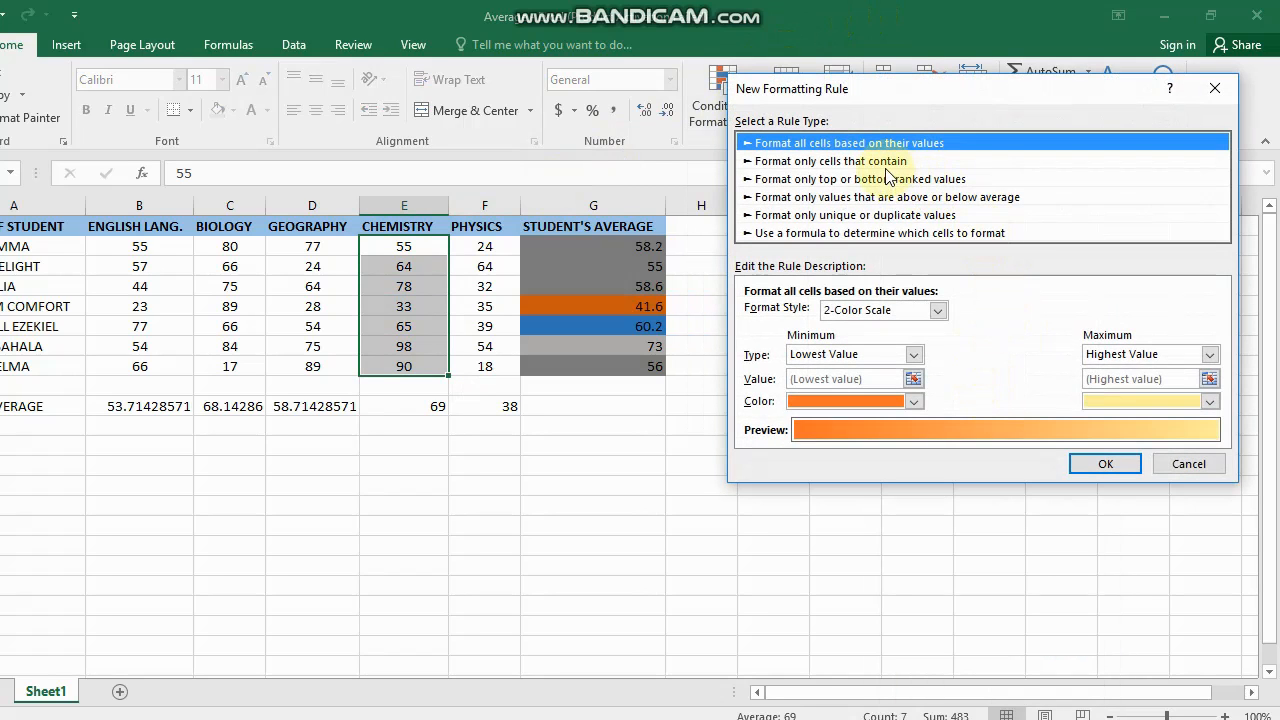
pyautogui.click(888, 162)
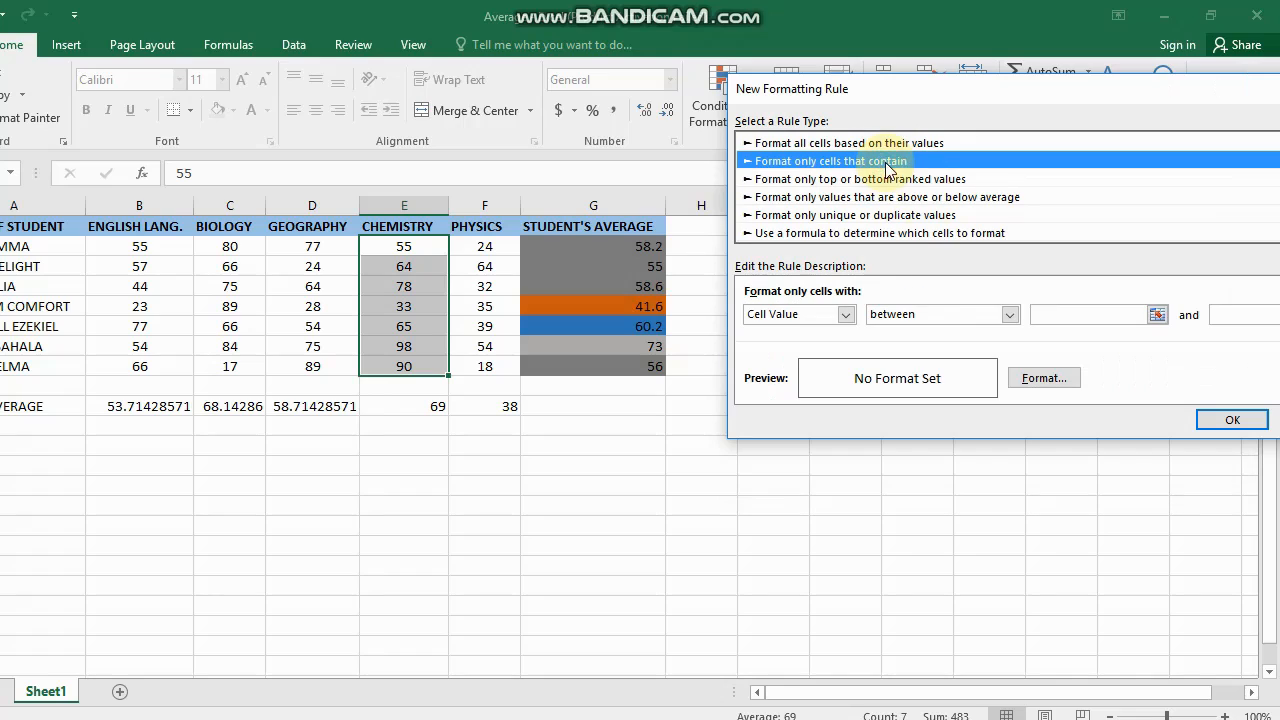
# Set the Chemistry rule's condition to cell values between 30 and 39.
pyautogui.click(1050, 314)
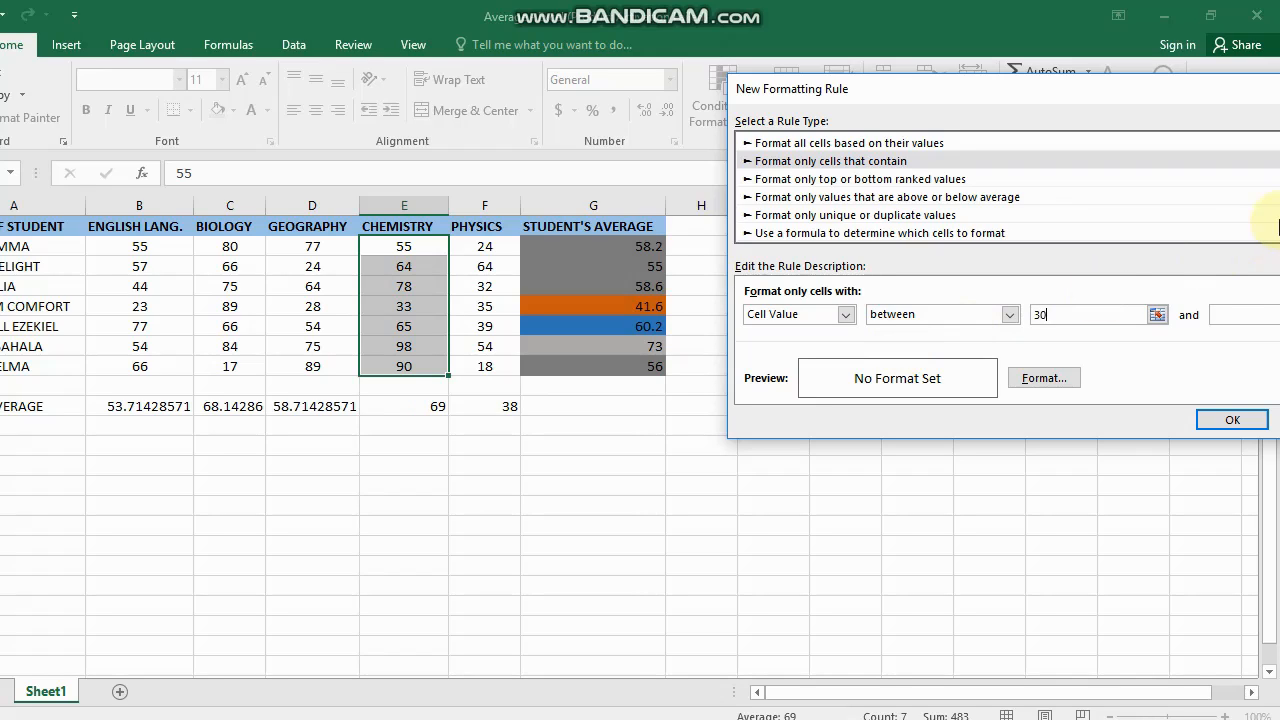
pyautogui.click(1246, 315)
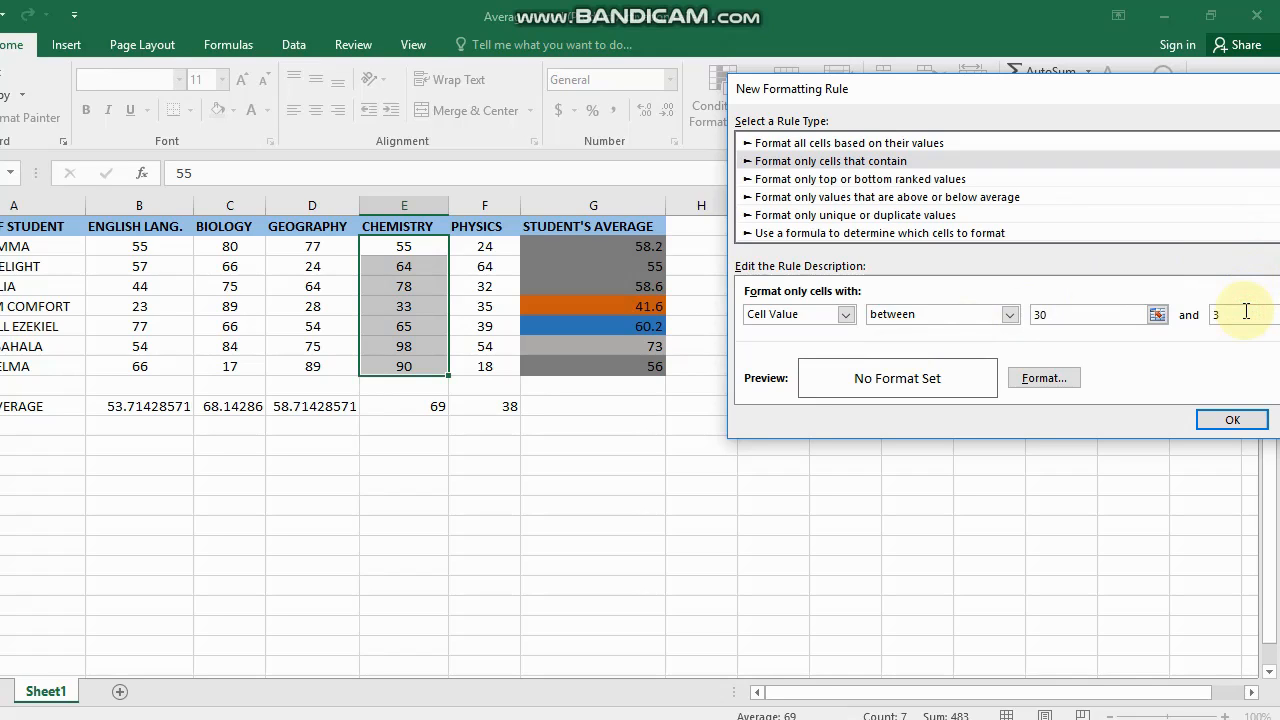
pyautogui.write('39')
# Give the 30 to 39 rule a red fill and apply it to the Chemistry scores.
pyautogui.click(1030, 378)
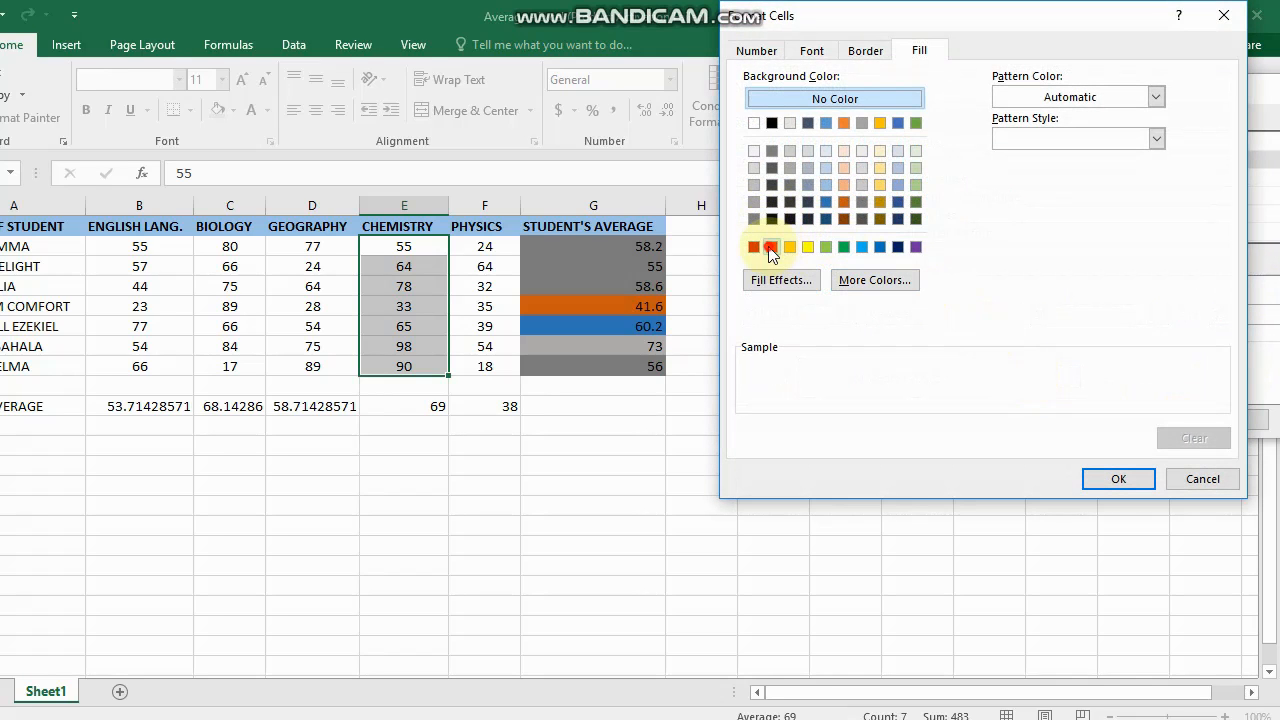
pyautogui.click(771, 247)
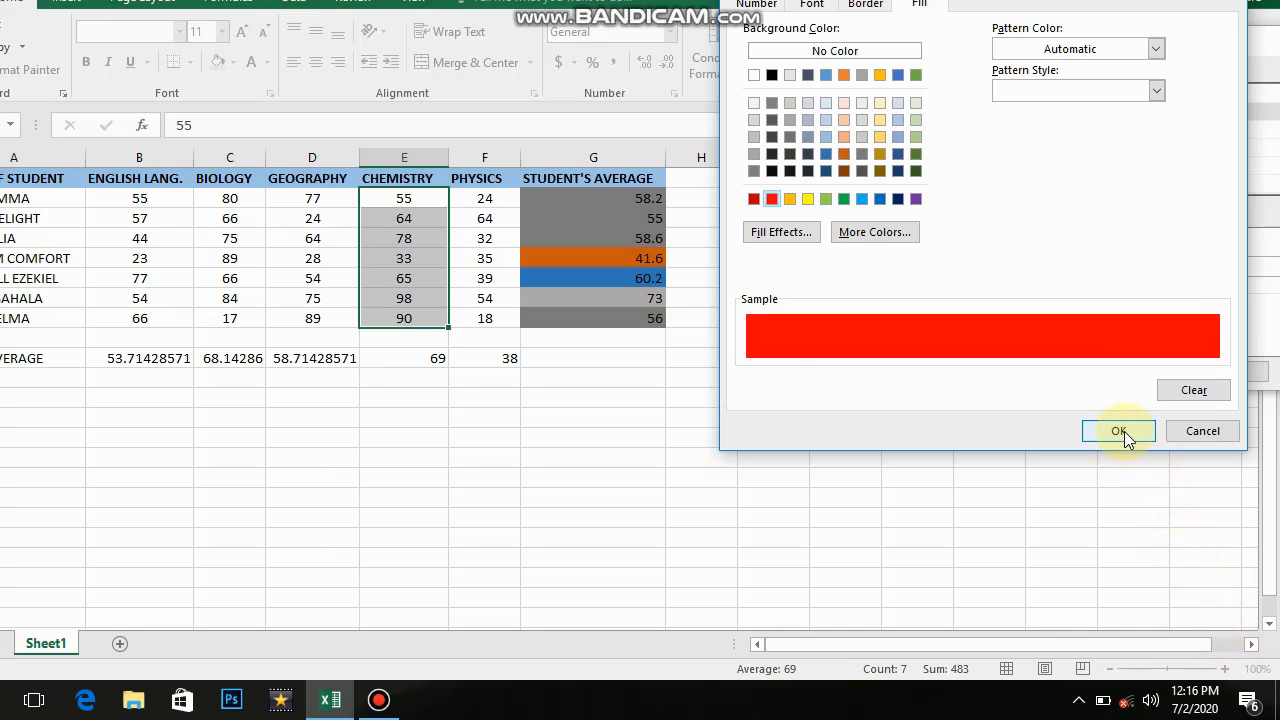
pyautogui.click(1120, 479)
pyautogui.click(1228, 372)
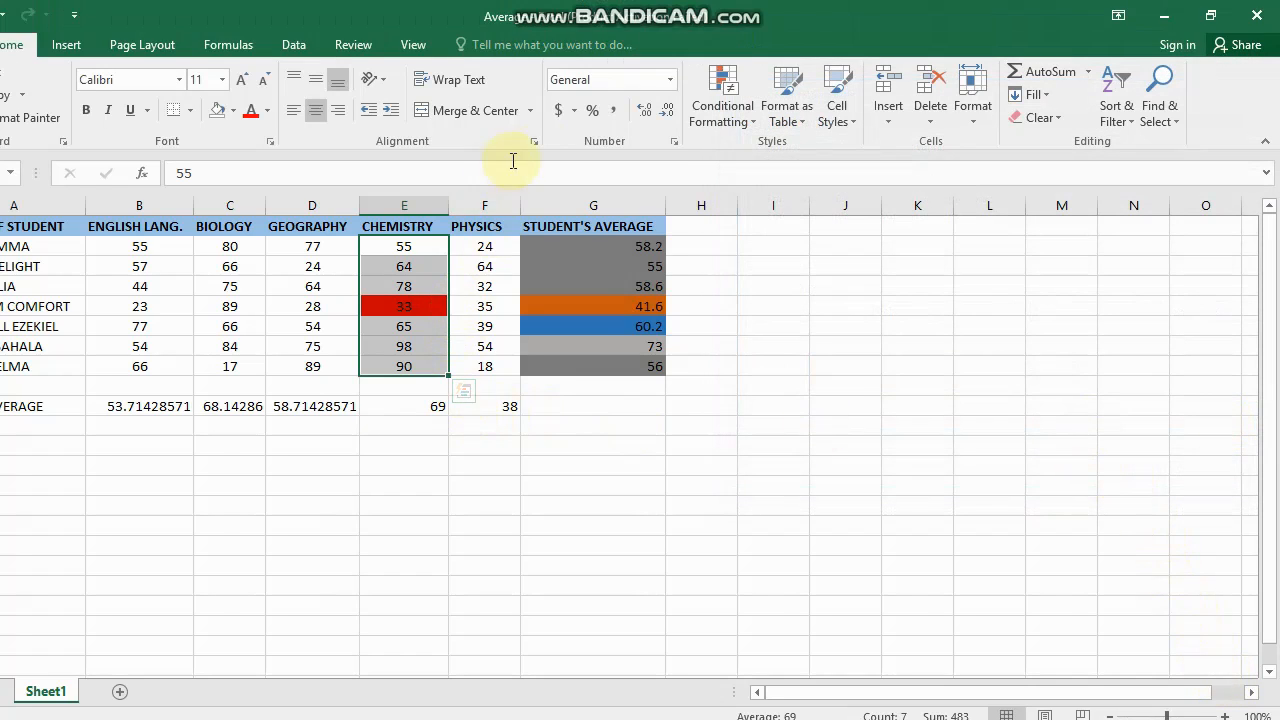
# Add a "Format only cells that contain" rule for the Chemistry scores with cell values between 40 and 49.
pyautogui.click(751, 115)
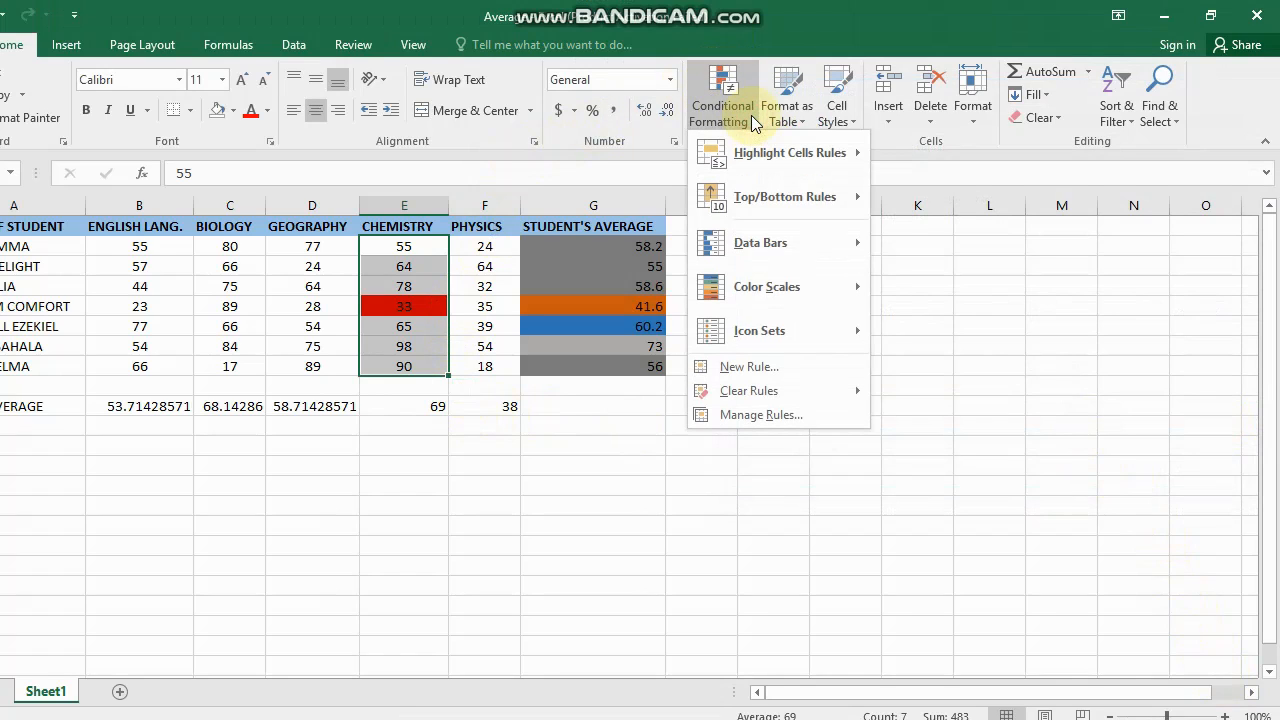
pyautogui.click(838, 414)
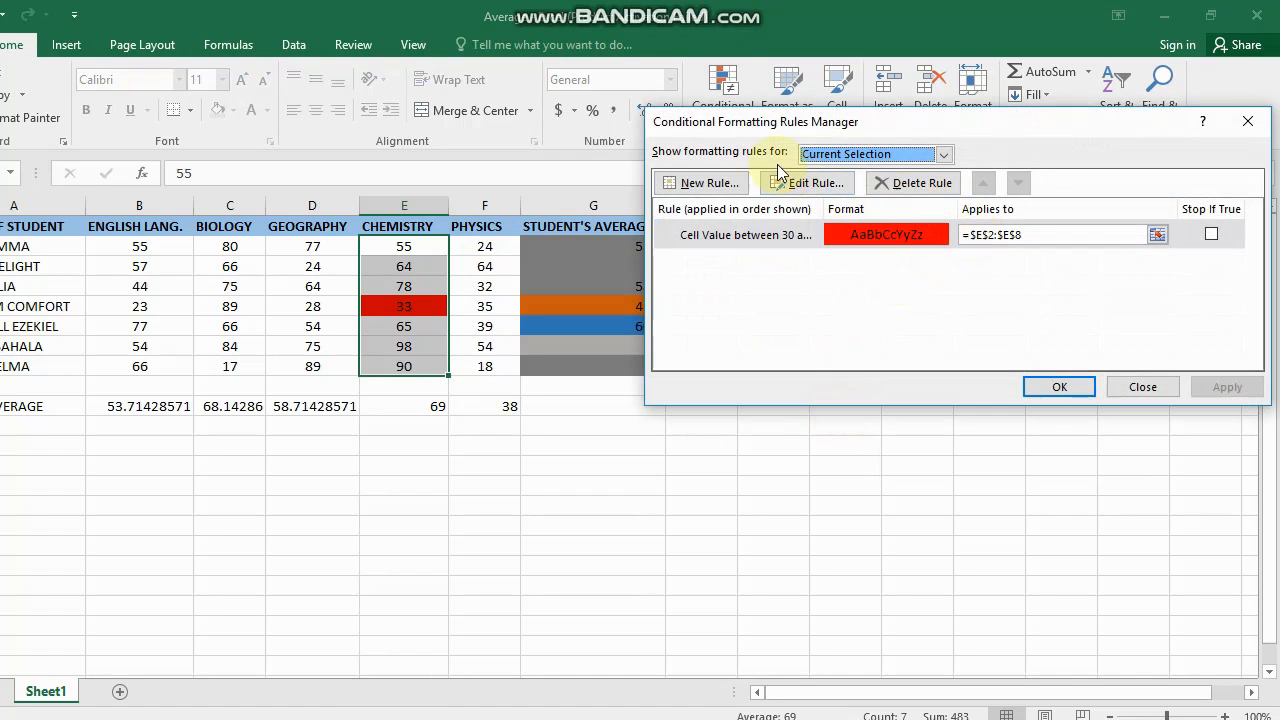
pyautogui.click(735, 182)
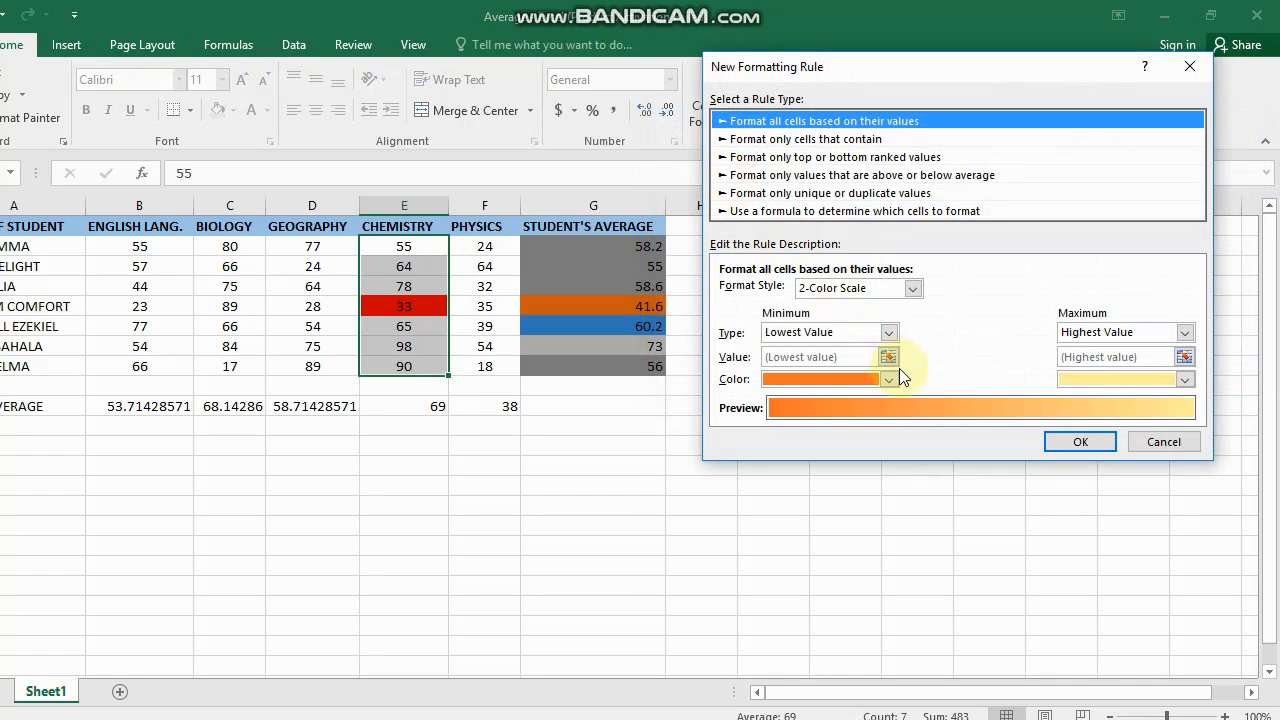
pyautogui.click(833, 140)
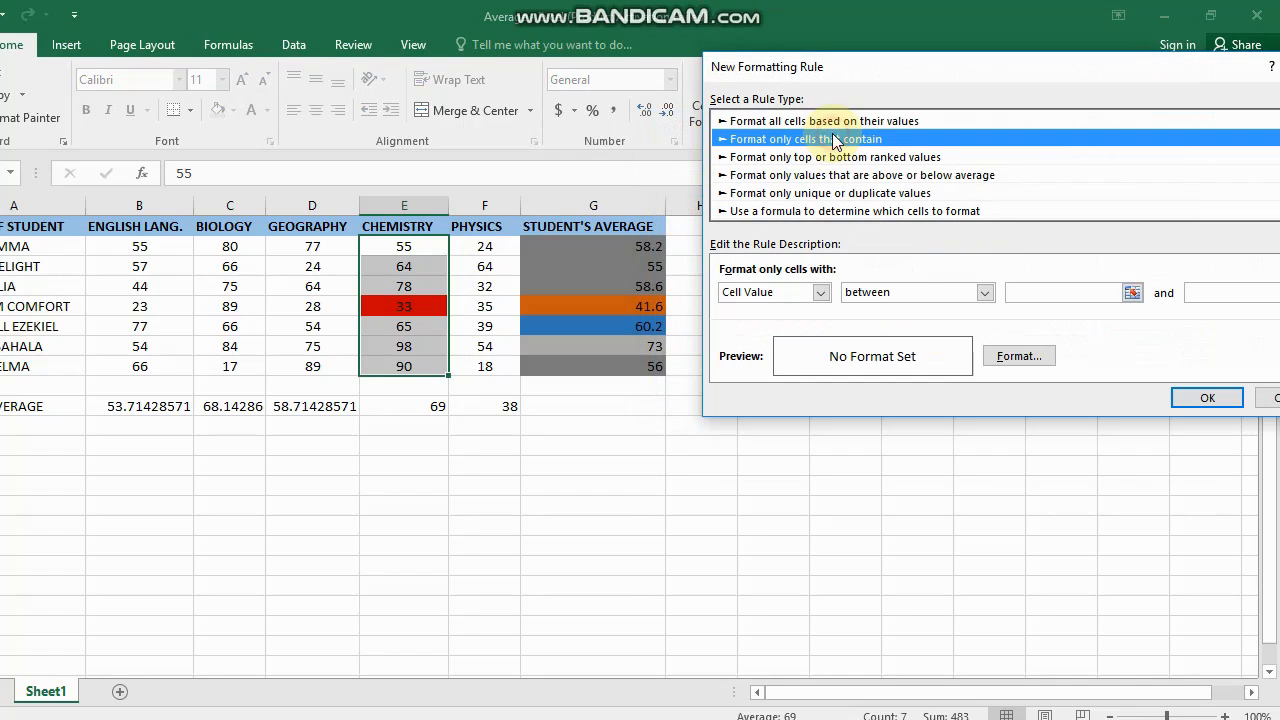
pyautogui.click(1080, 294)
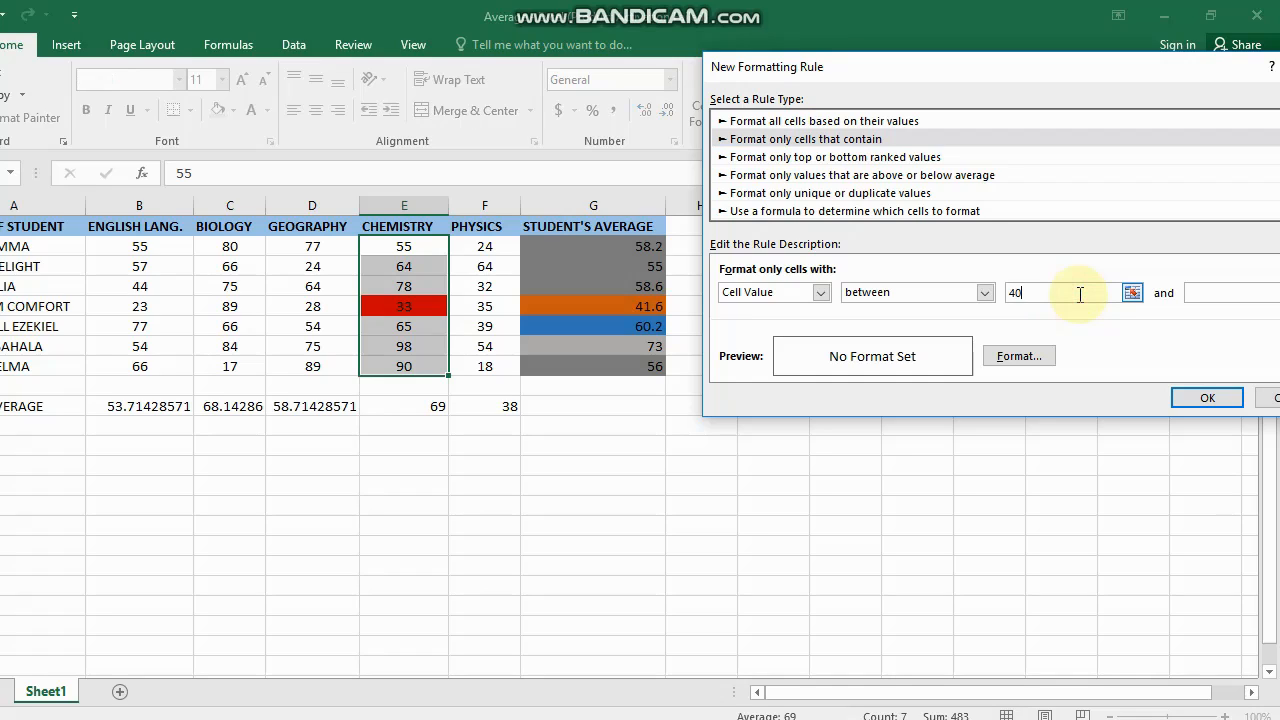
pyautogui.click(1249, 291)
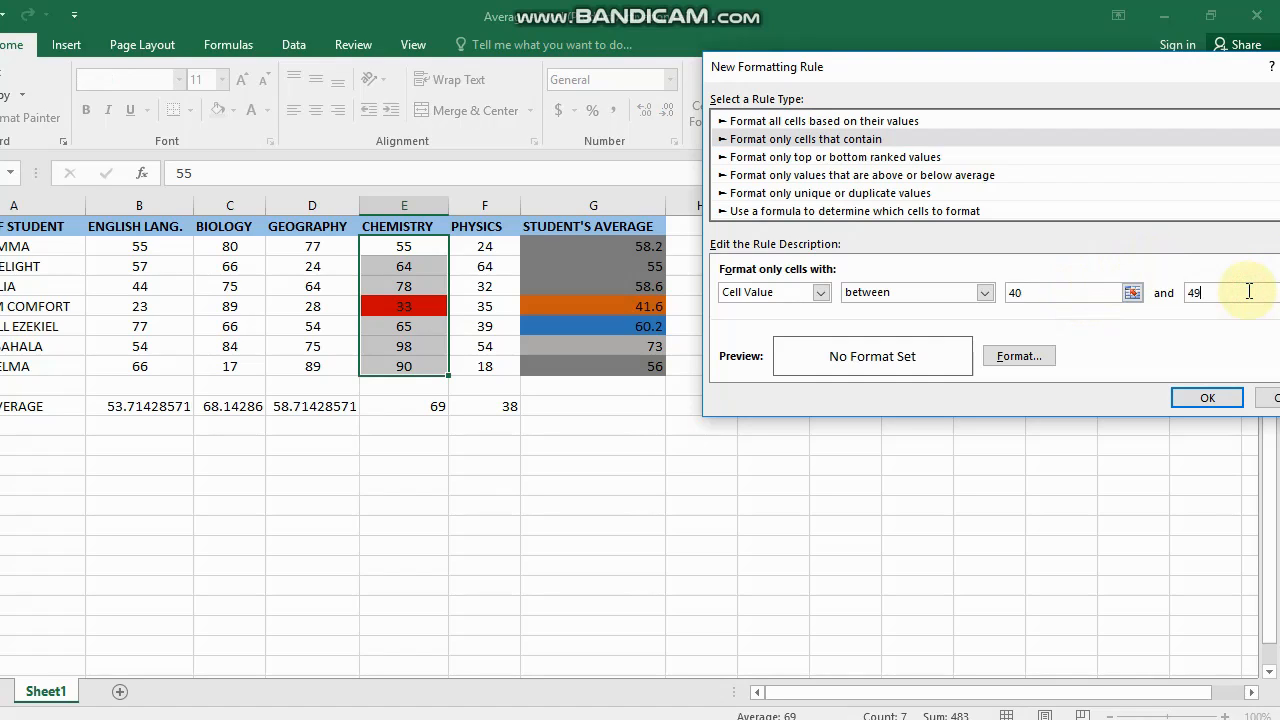
# Give the 40 to 49 rule an orange fill and add it to the Chemistry rules.
pyautogui.click(1040, 358)
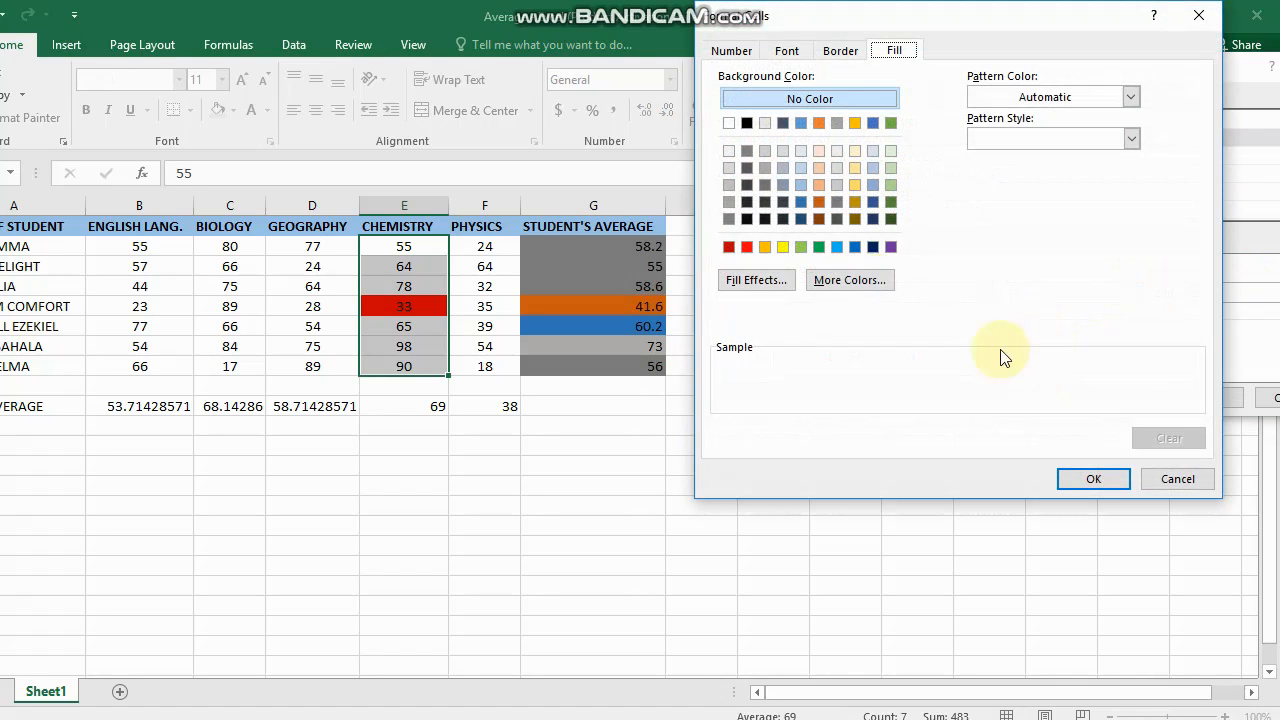
pyautogui.click(769, 247)
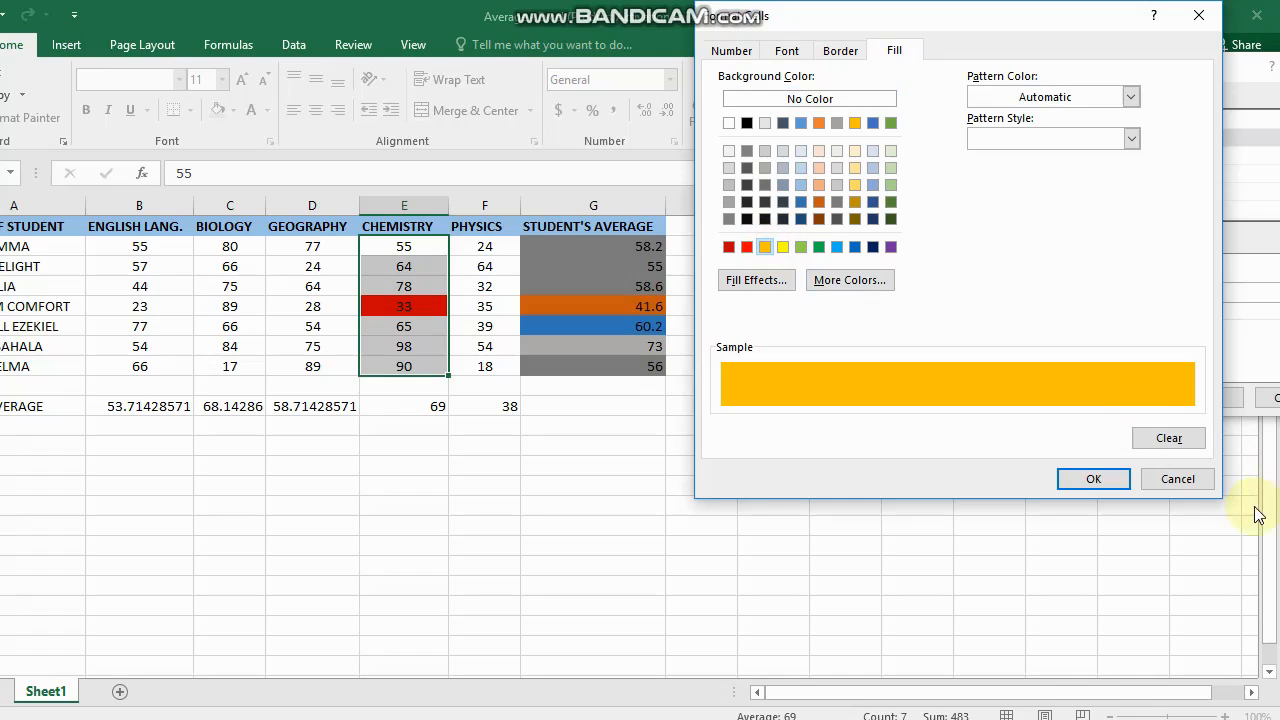
pyautogui.click(1094, 479)
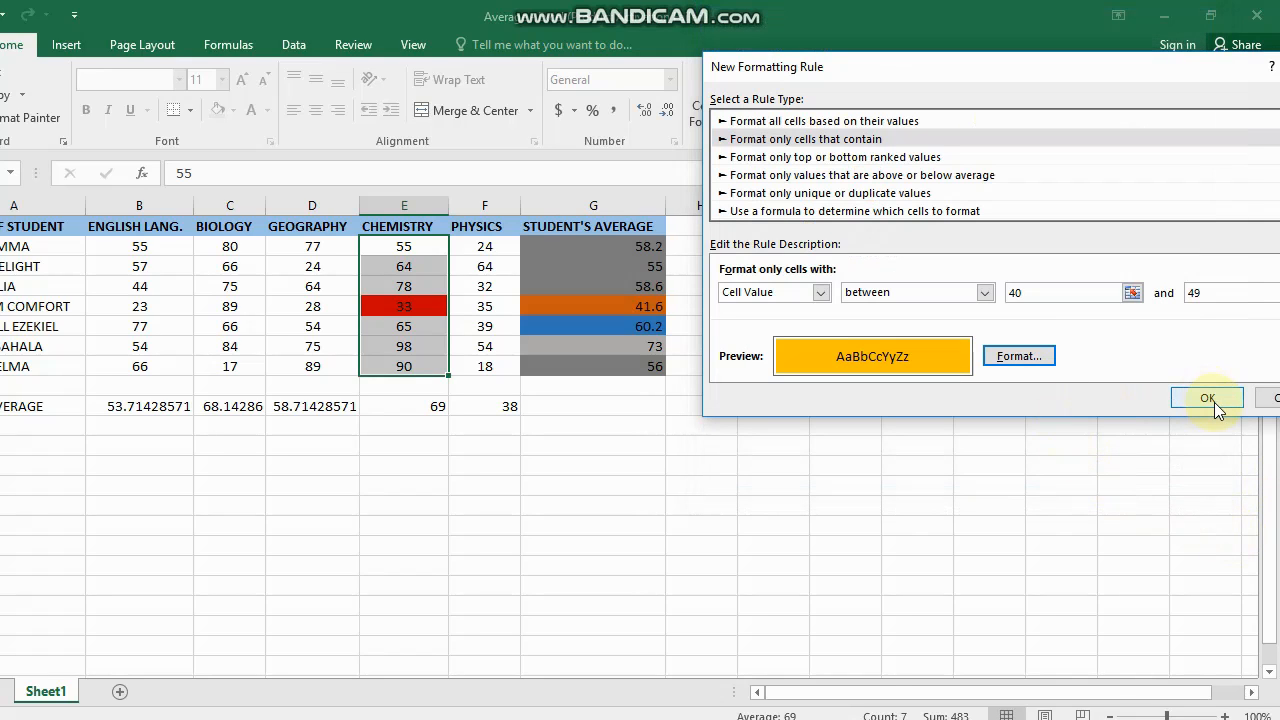
pyautogui.click(1207, 399)
# Start another "Format only cells that contain" rule for Chemistry, with cell values between 50 and 59.
pyautogui.click(708, 182)
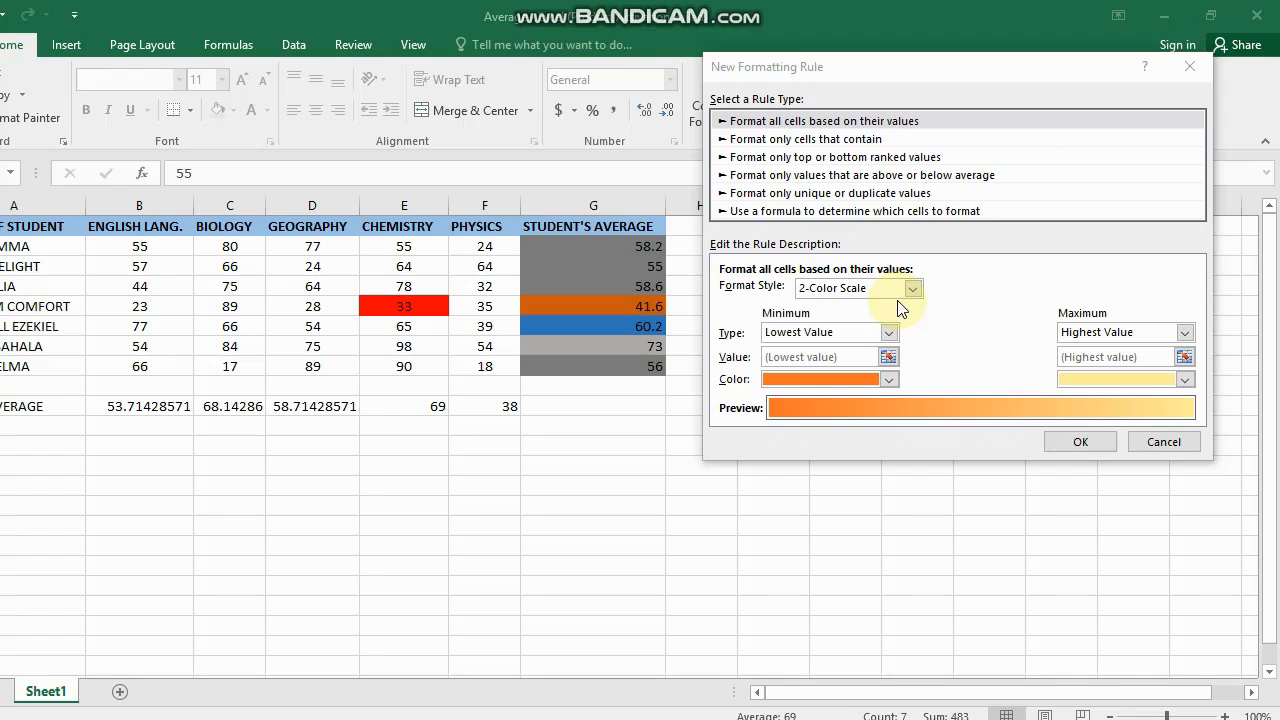
pyautogui.scroll(-2, 899, 300)
pyautogui.scroll(1, 902, 291)
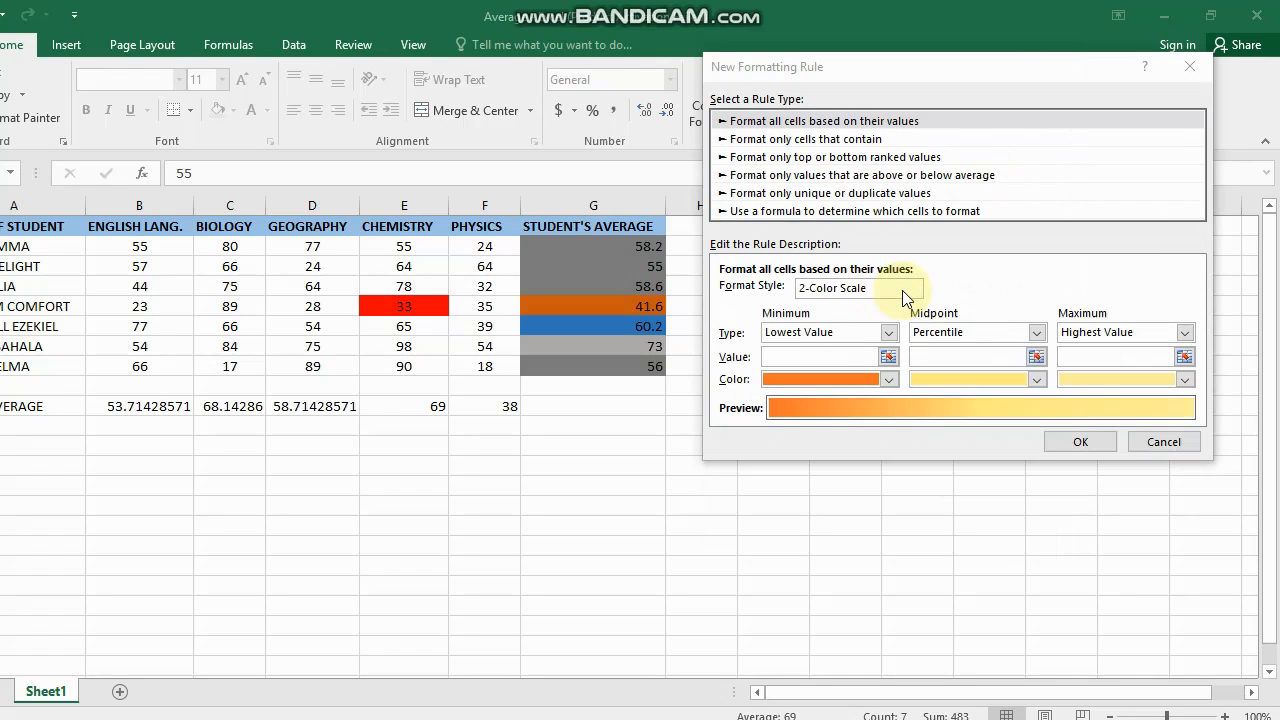
pyautogui.click(855, 142)
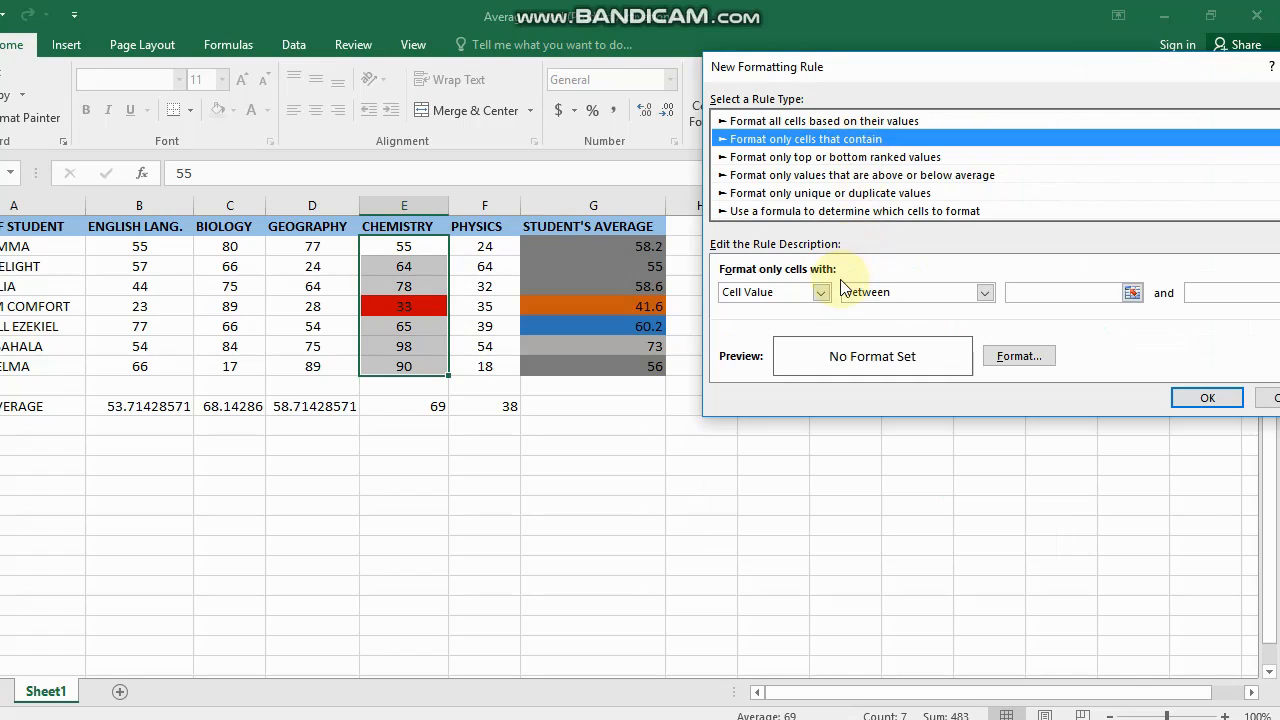
pyautogui.click(1052, 291)
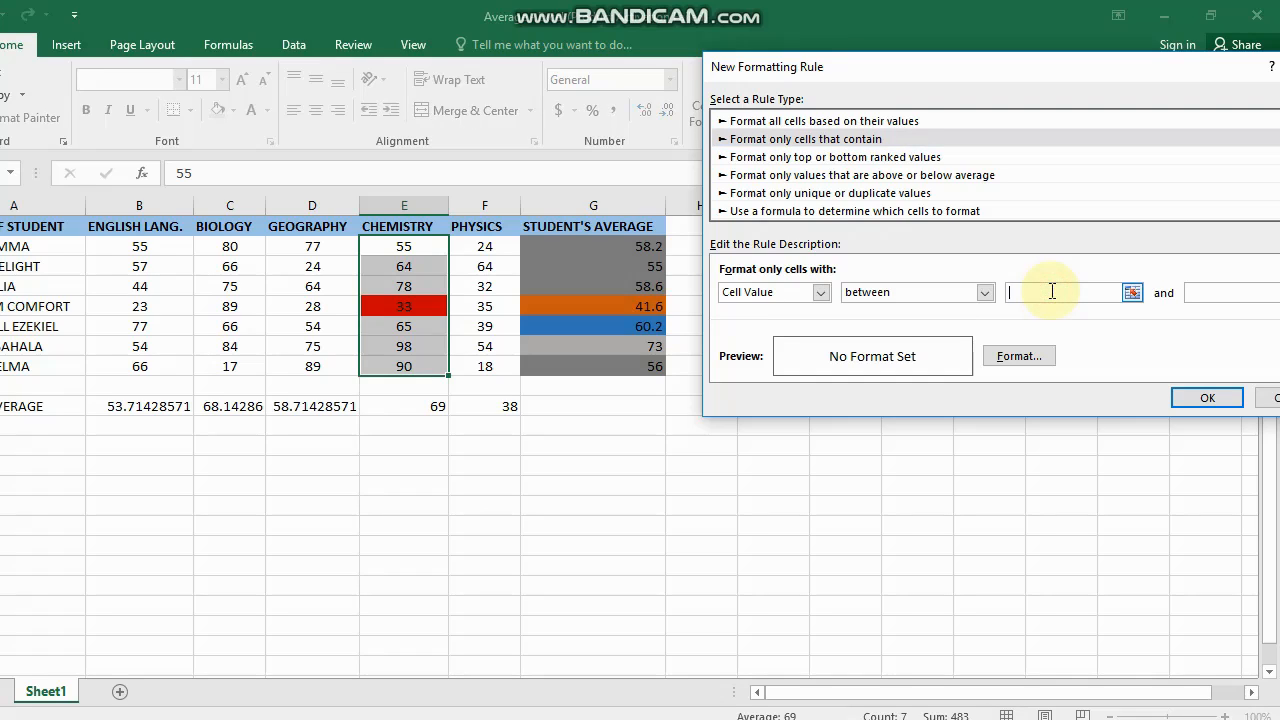
pyautogui.write('50')
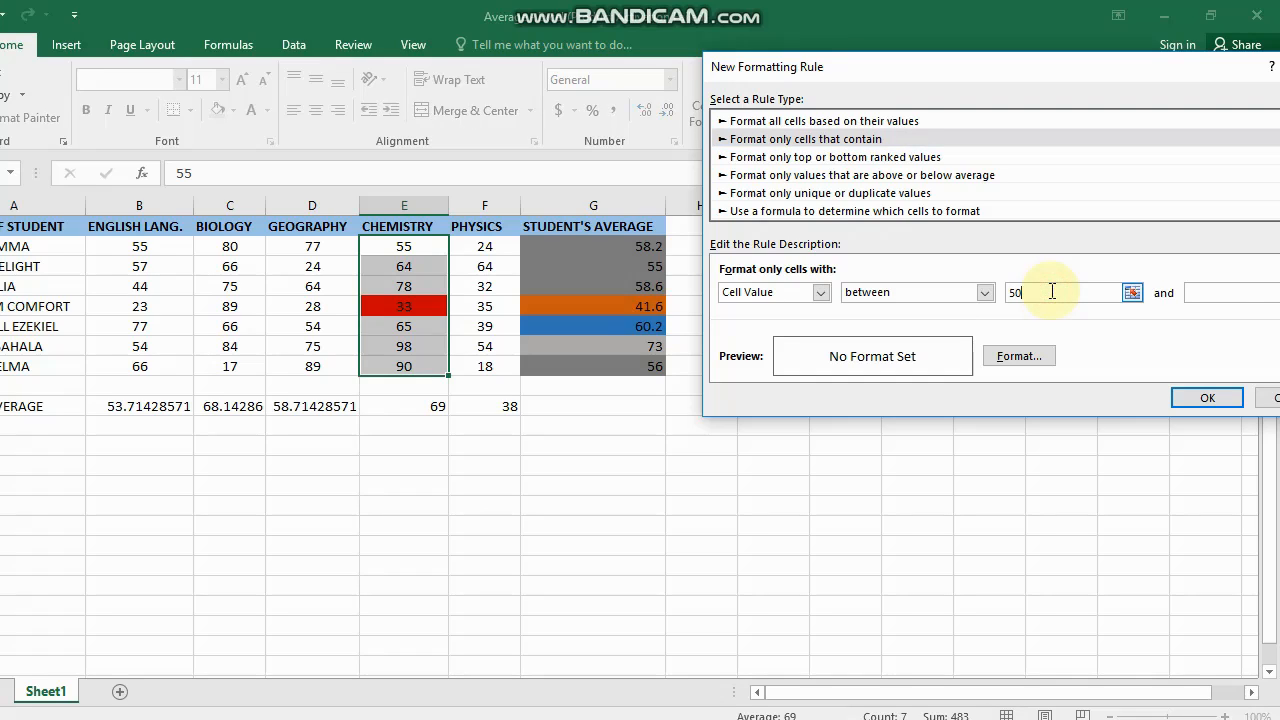
pyautogui.click(1220, 294)
# Give the 50 to 59 rule a light blue fill and add it to the Chemistry rules.
pyautogui.click(1012, 357)
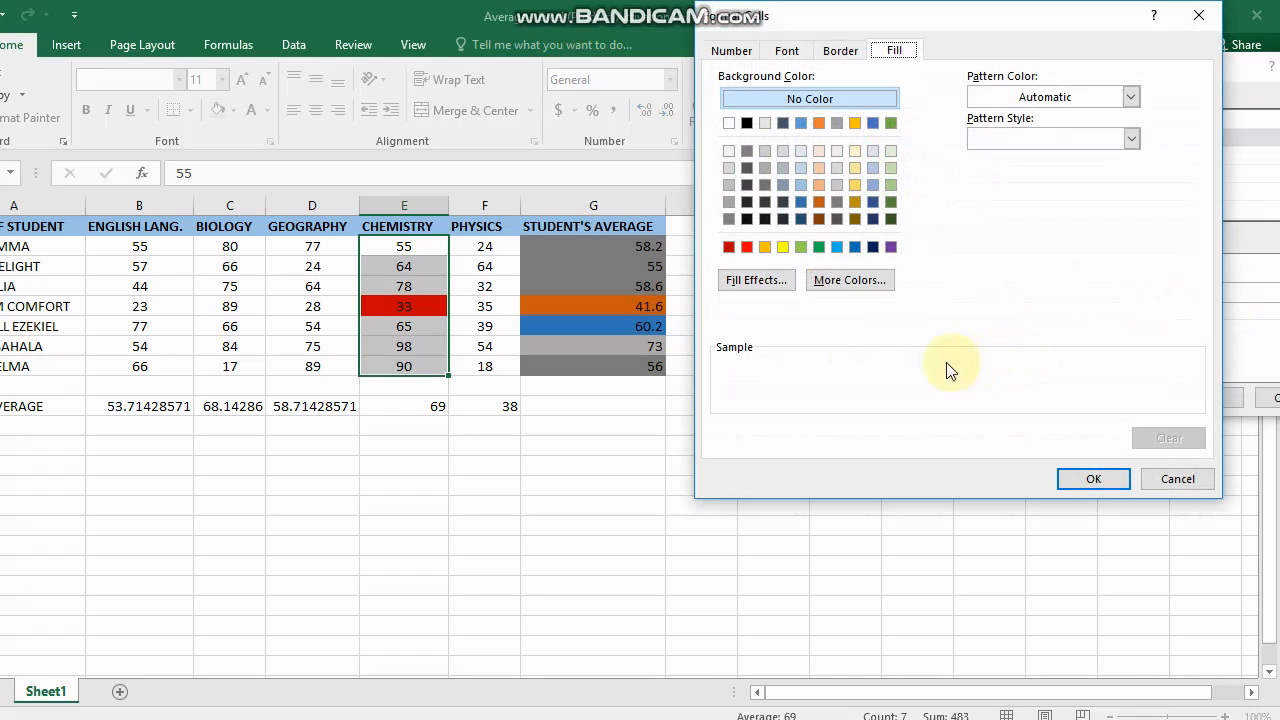
pyautogui.click(841, 248)
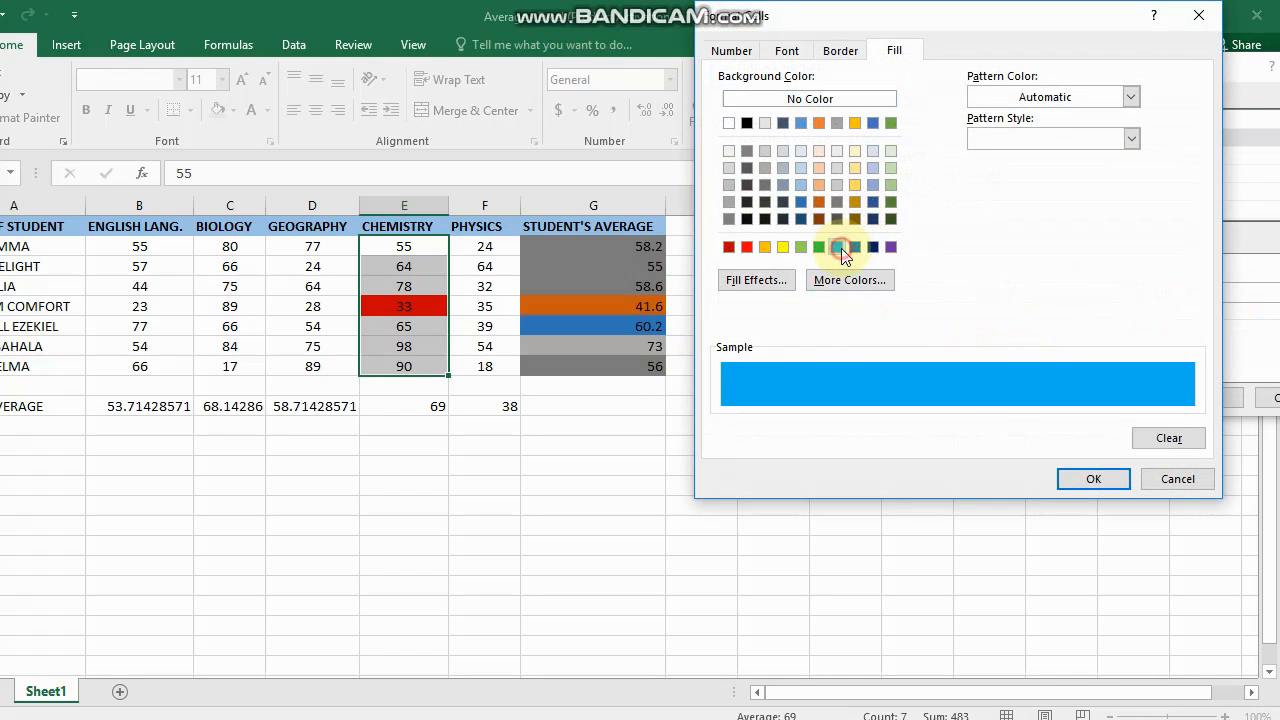
pyautogui.click(1085, 482)
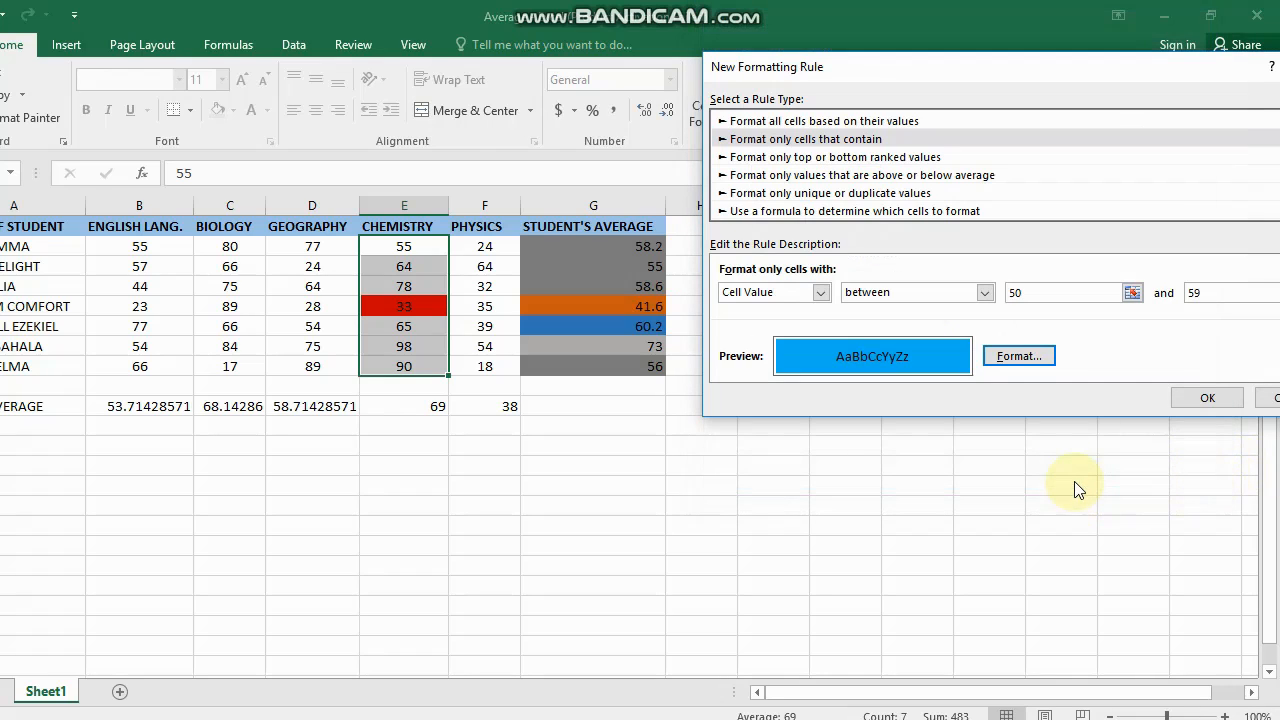
pyautogui.click(1177, 397)
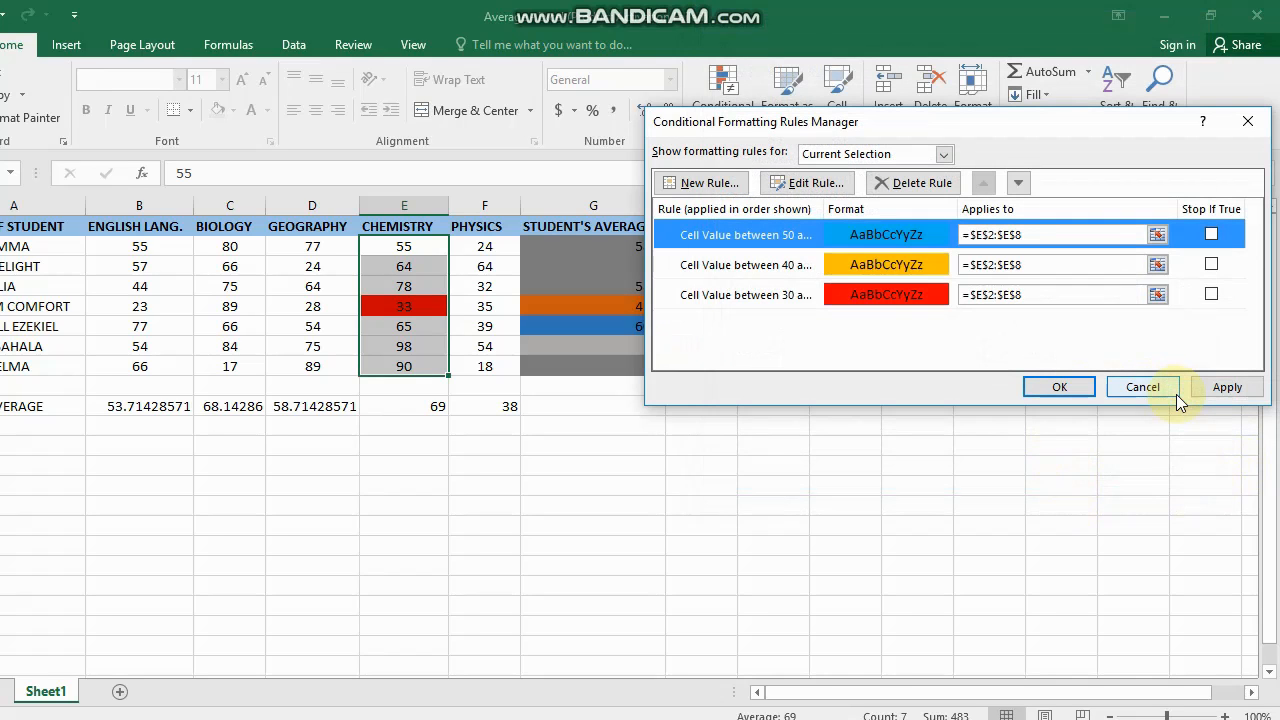
# Create a further "Format only cells that contain" rule for Chemistry, with cell values between 60 and 69.
pyautogui.click(713, 184)
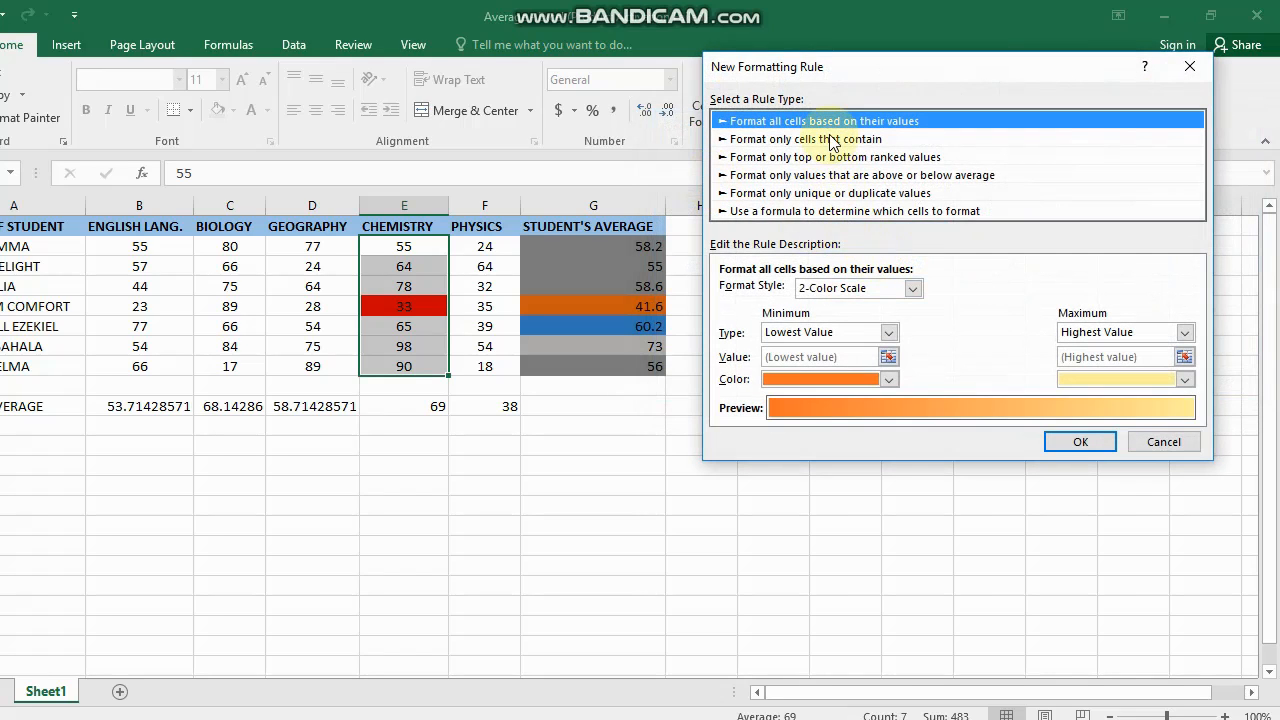
pyautogui.click(830, 141)
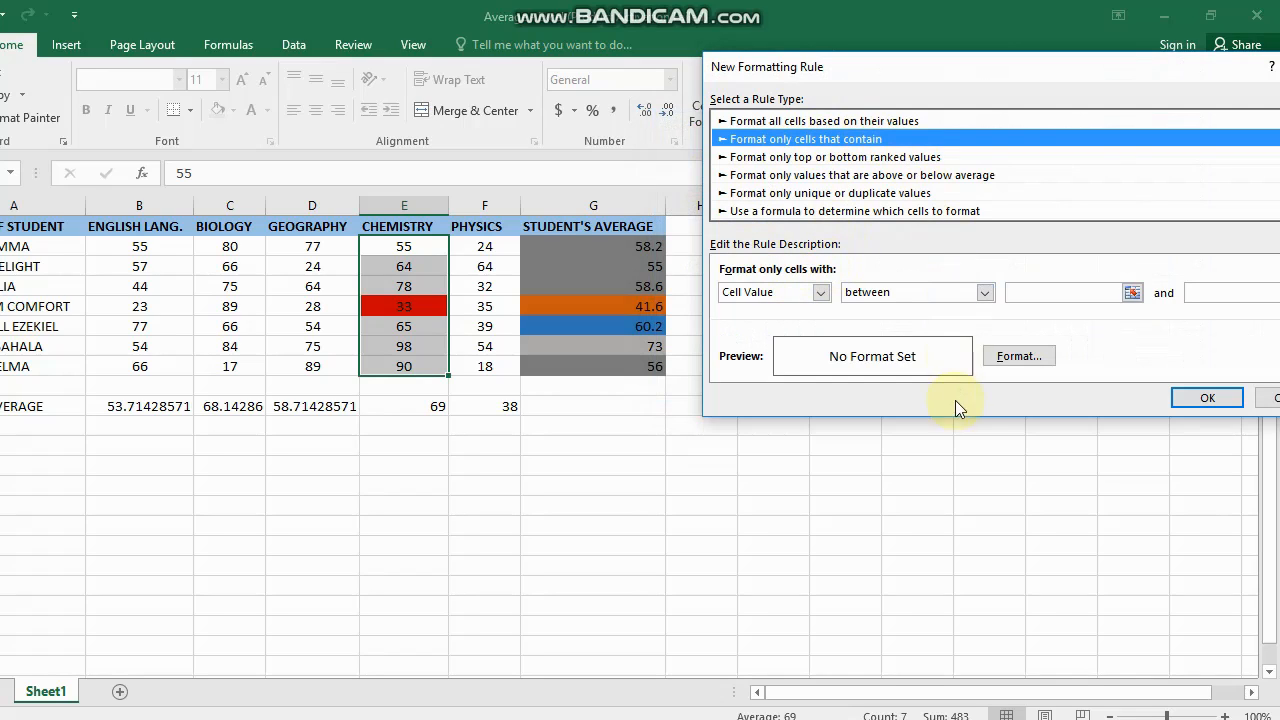
pyautogui.click(1000, 362)
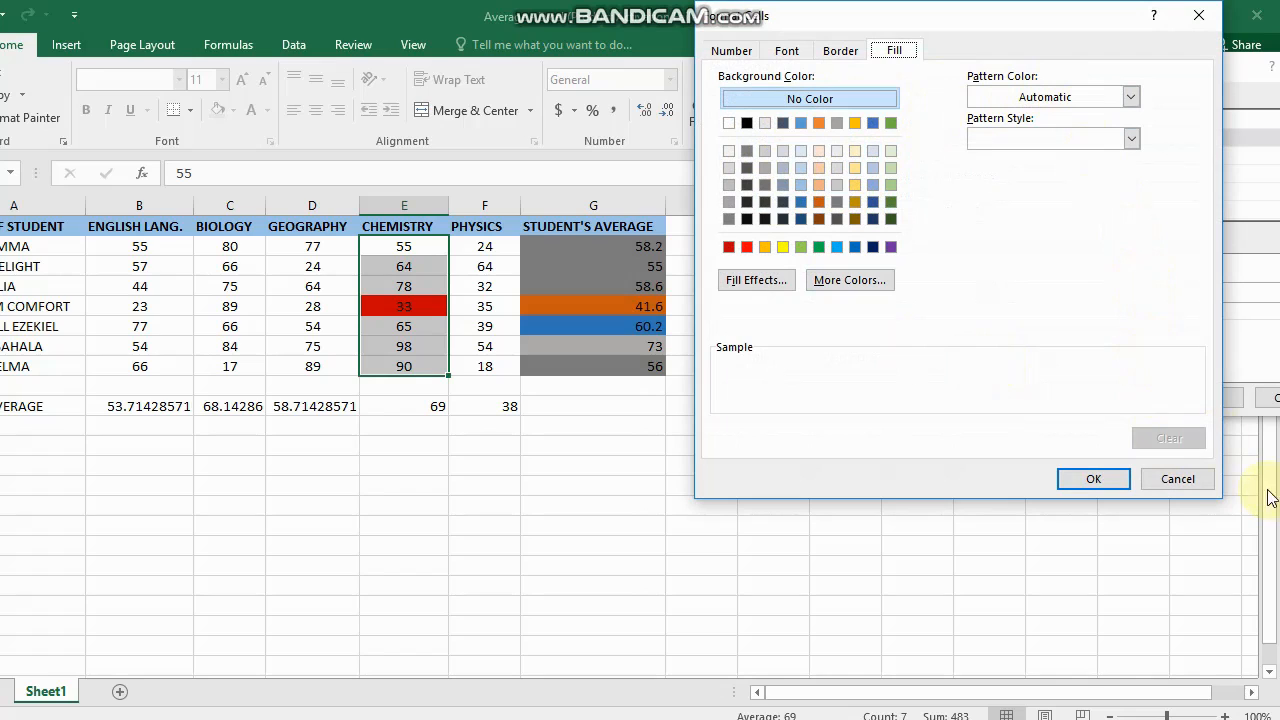
pyautogui.click(1202, 480)
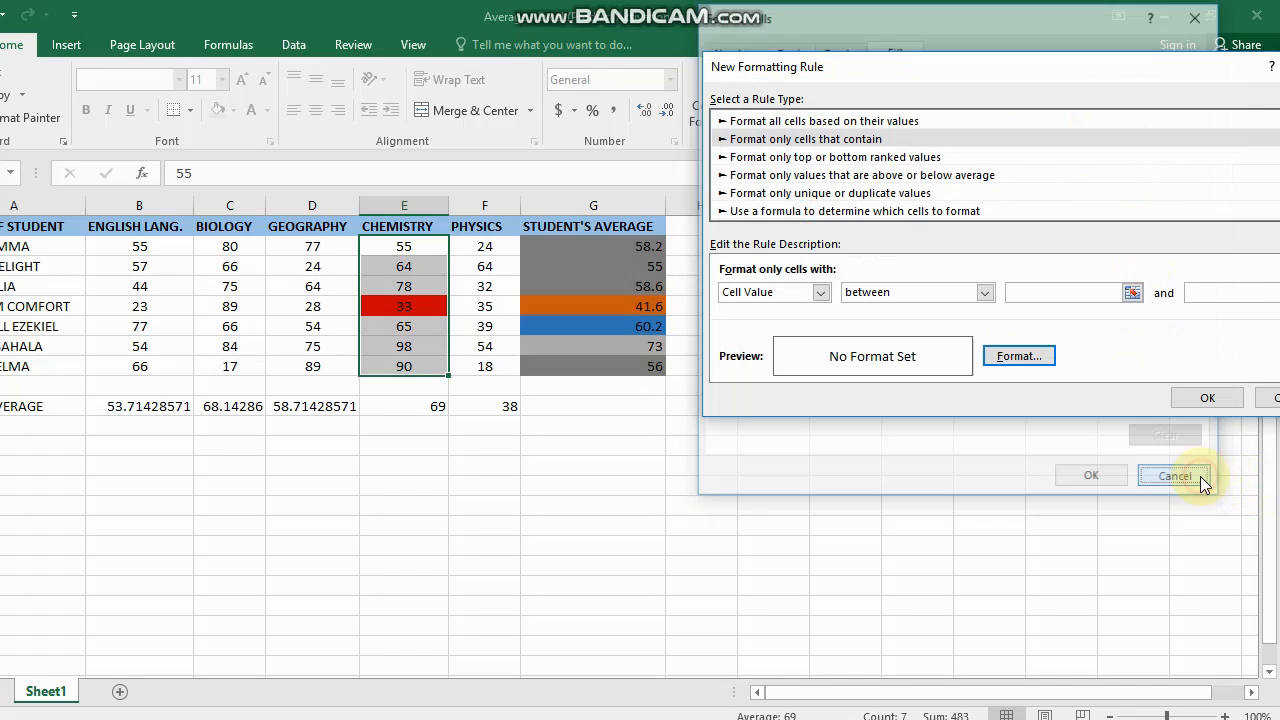
pyautogui.click(772, 139)
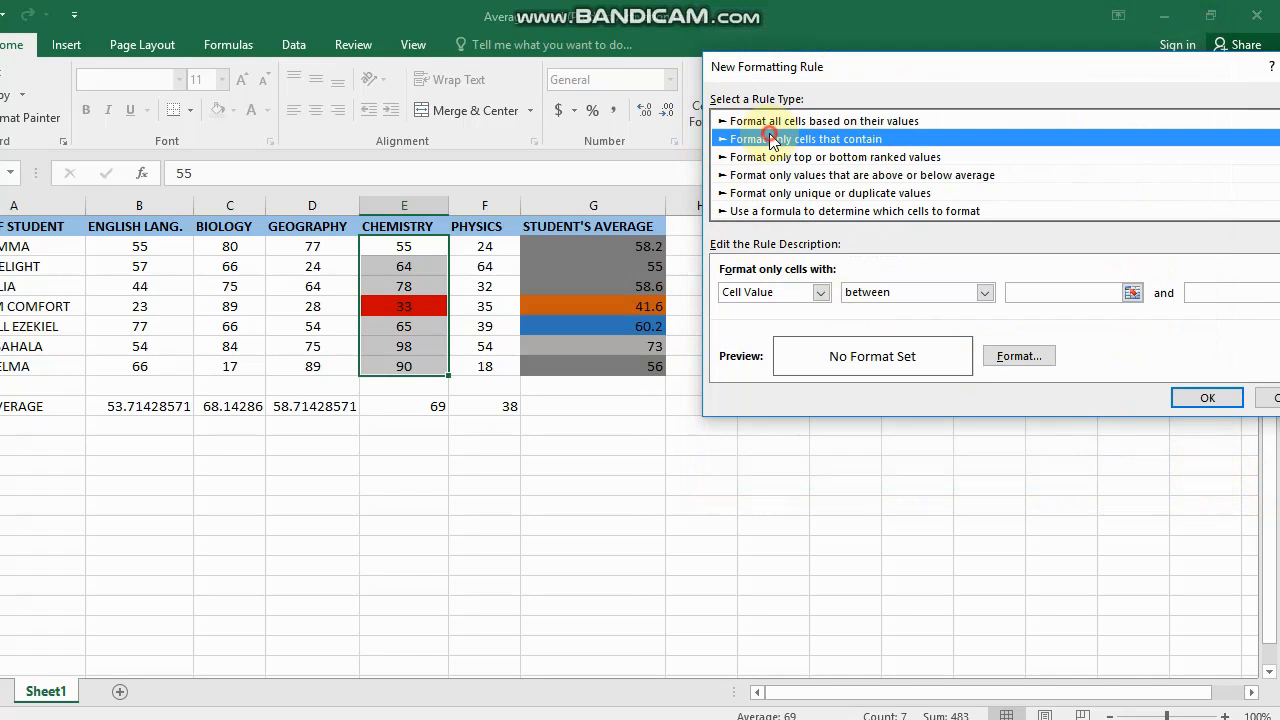
pyautogui.click(1075, 292)
pyautogui.write('60')
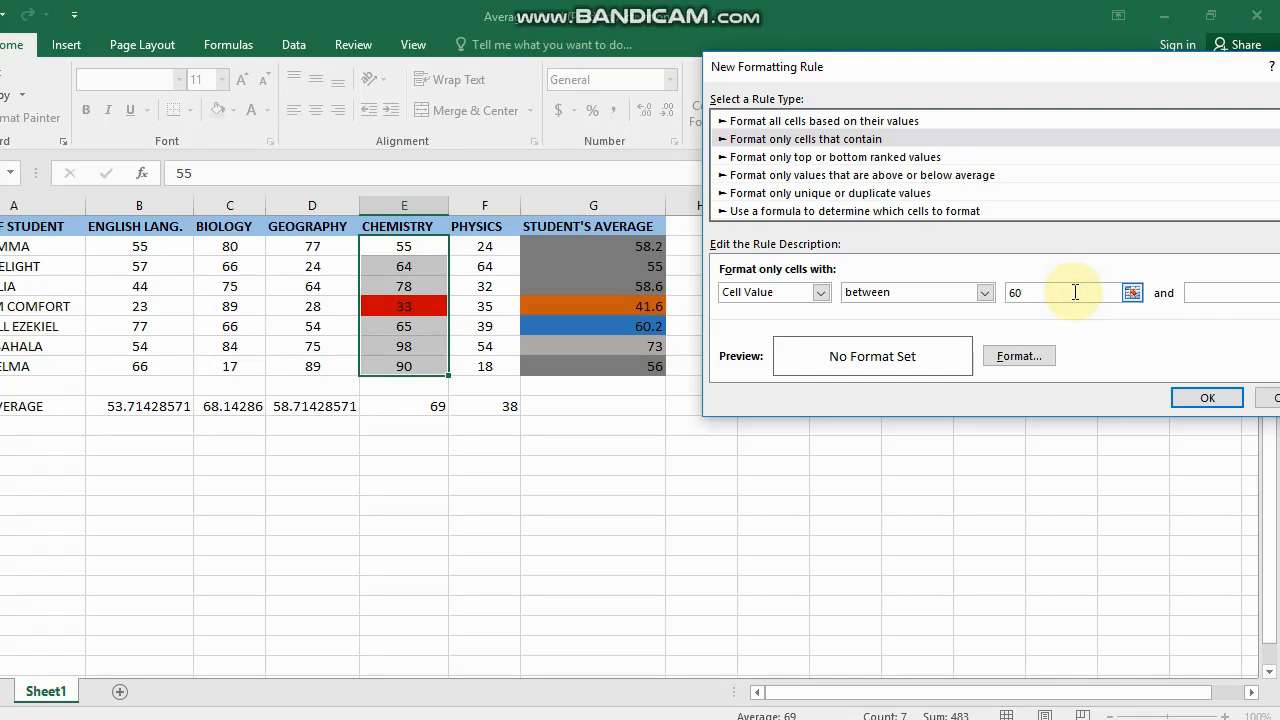
pyautogui.click(1200, 291)
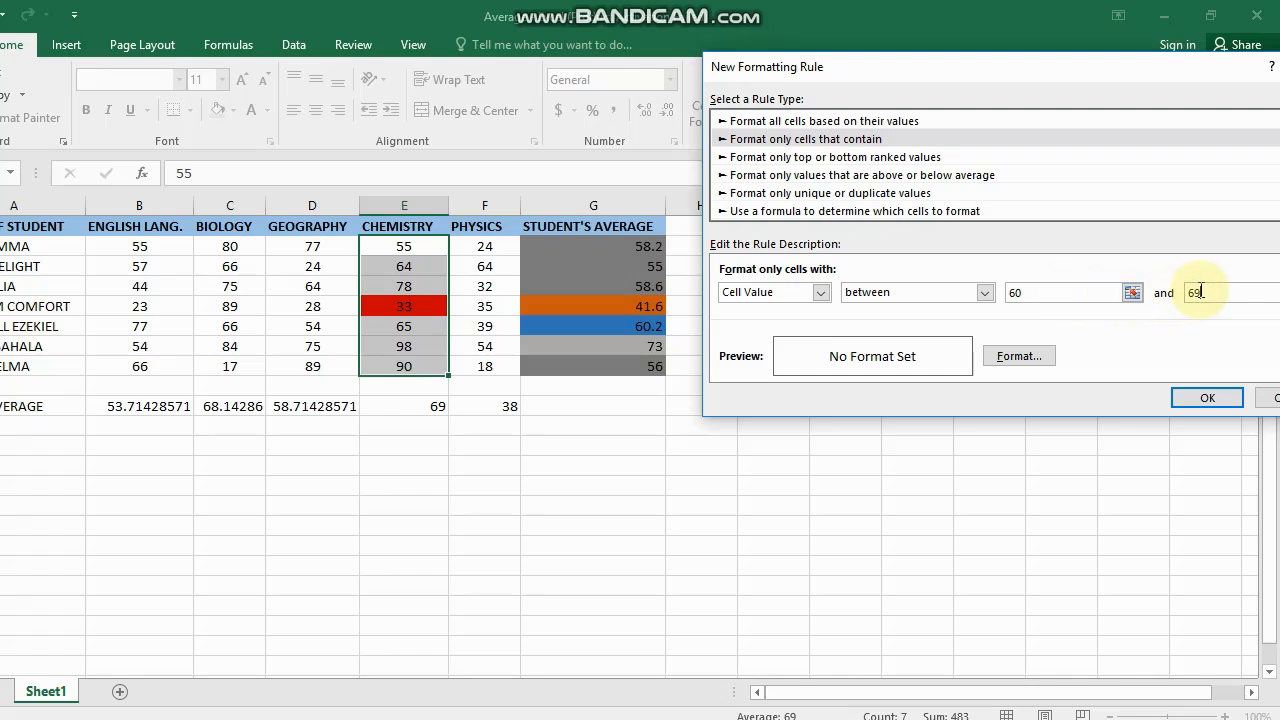
# Give the 60 to 69 rule a light grey fill and add it to the Chemistry rules.
pyautogui.click(1039, 355)
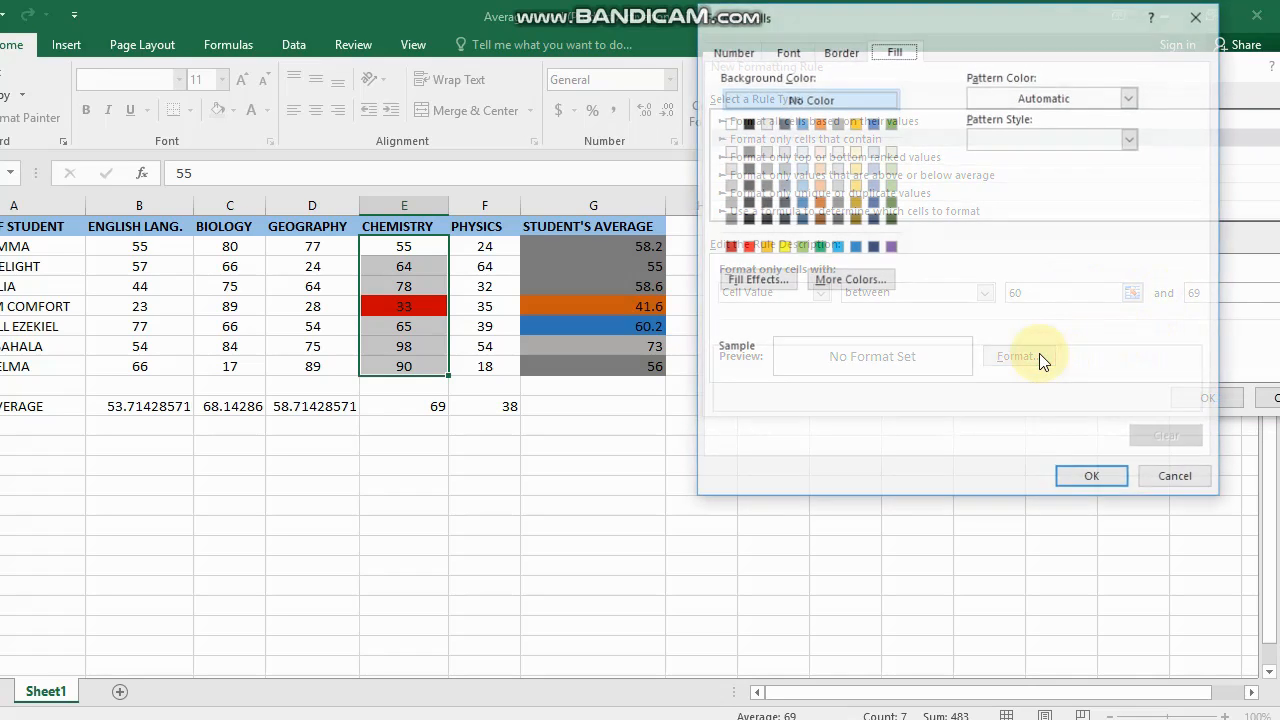
pyautogui.click(838, 184)
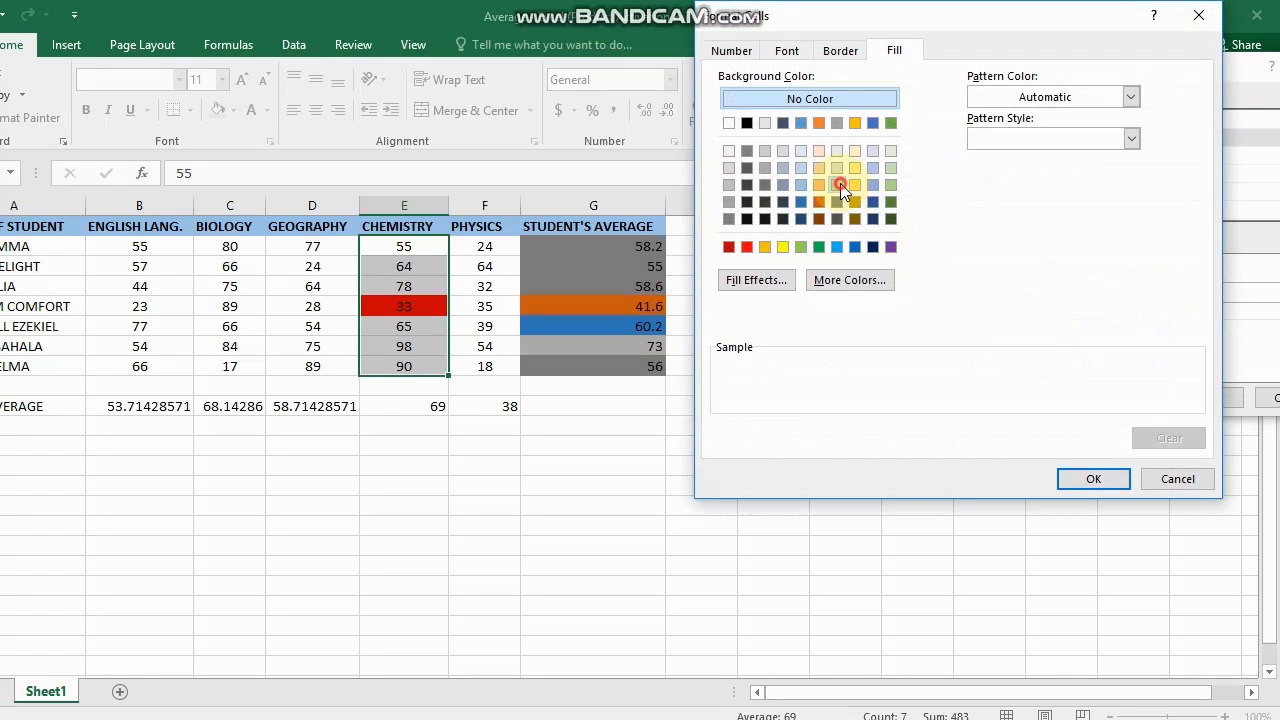
pyautogui.click(1093, 479)
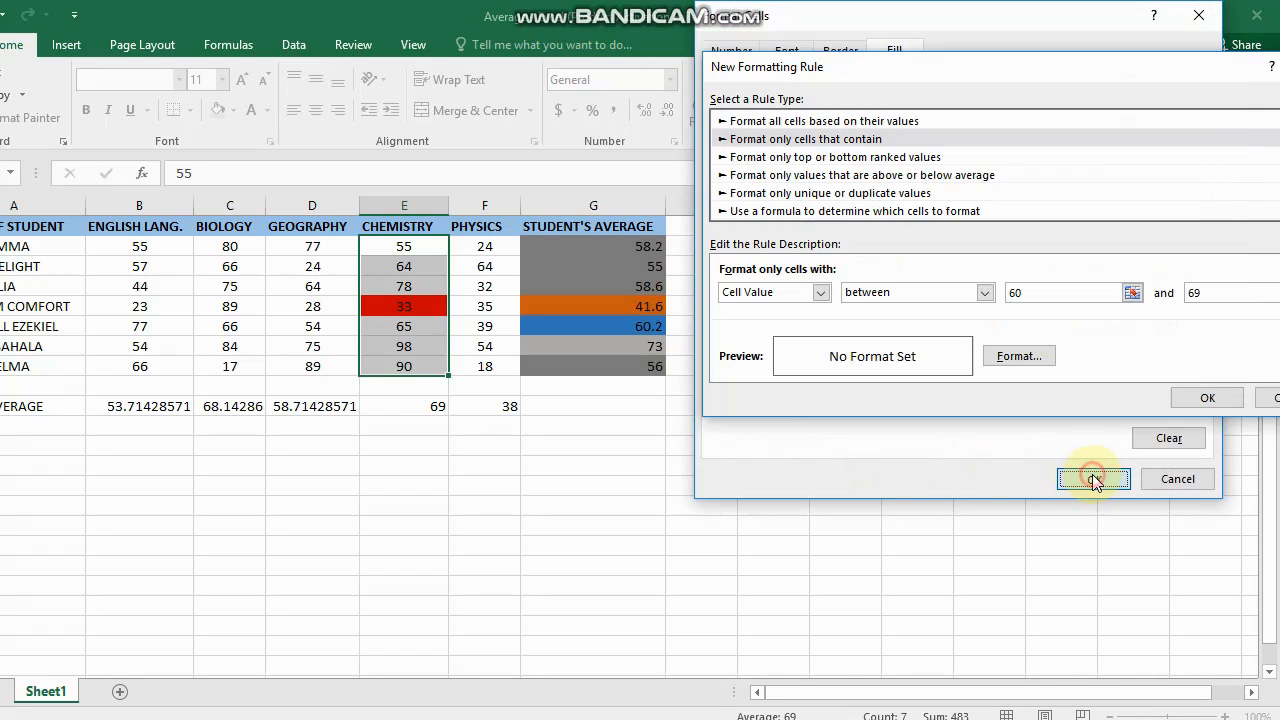
pyautogui.click(1193, 398)
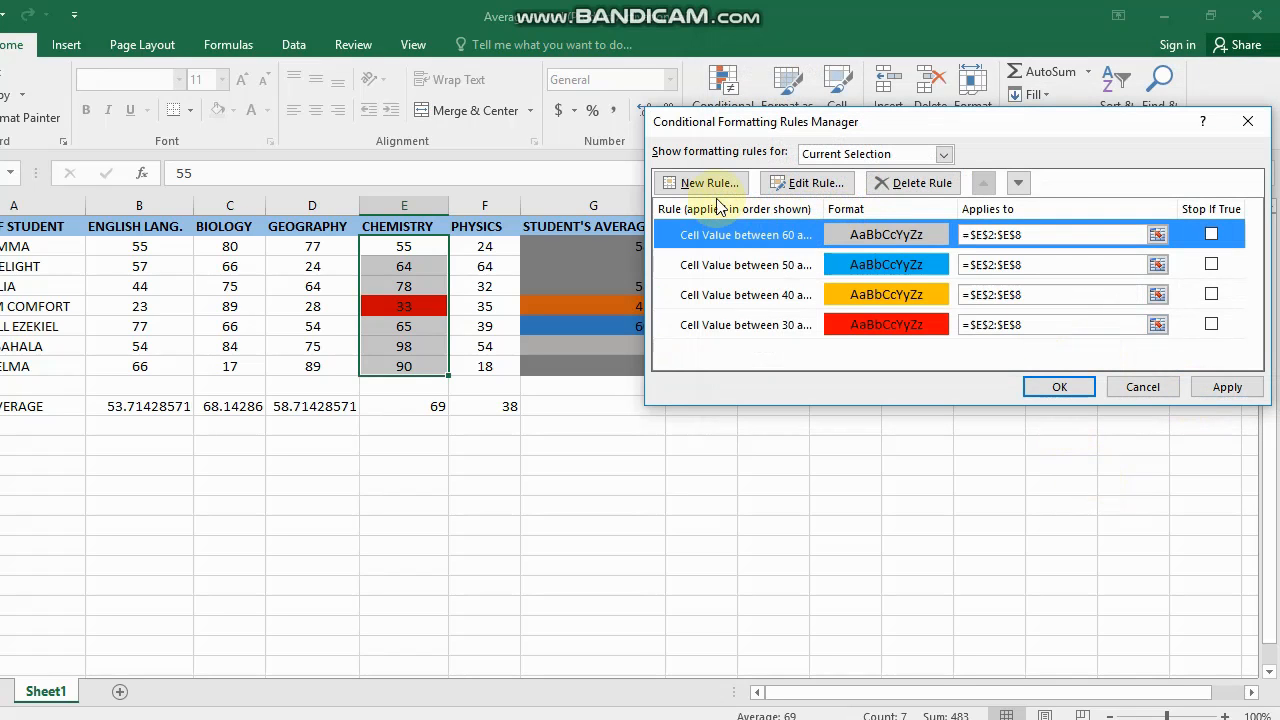
# Start the top-range "Format only cells that contain" rule for Chemistry, with a lower limit of 70, and enter its upper limit.
pyautogui.click(703, 183)
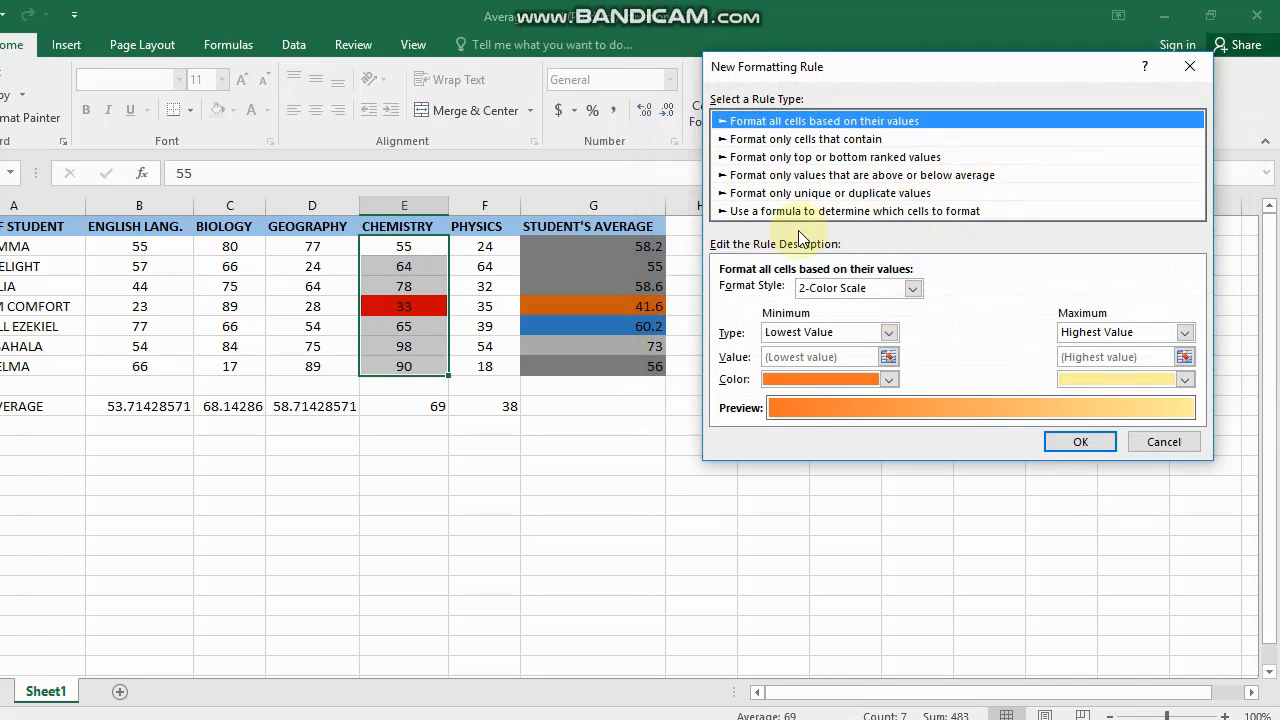
pyautogui.click(799, 141)
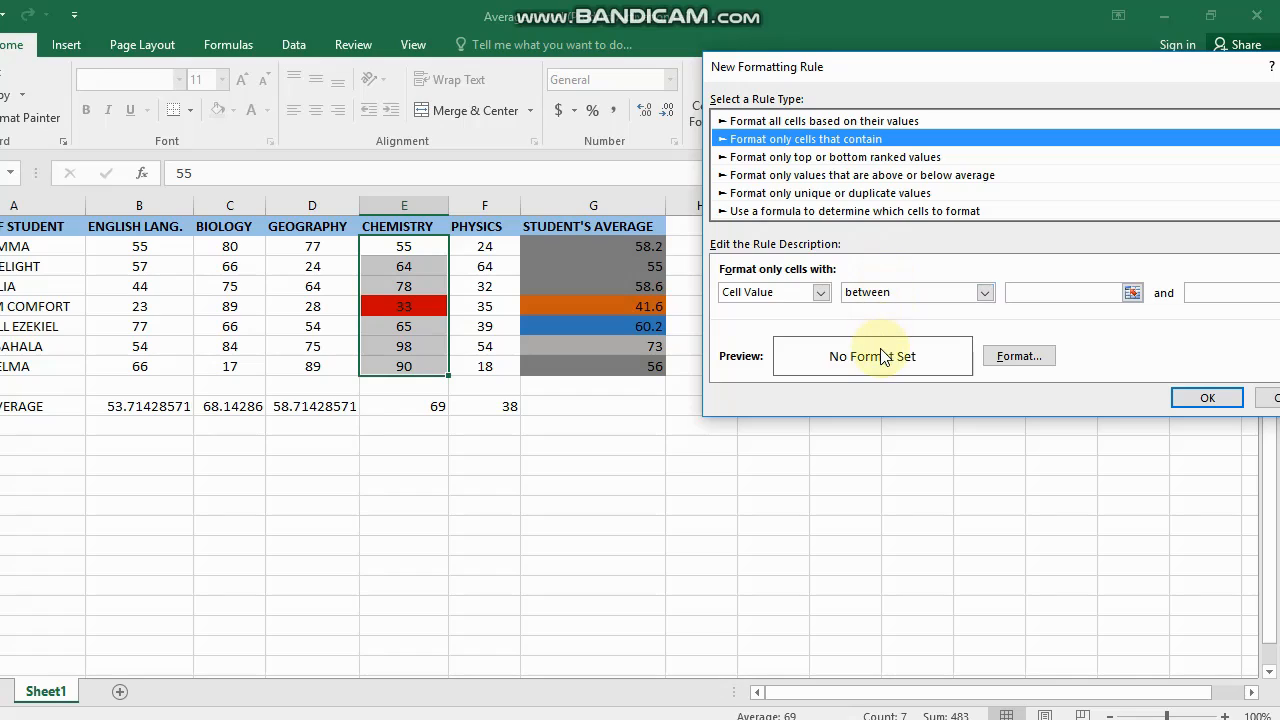
pyautogui.click(1019, 292)
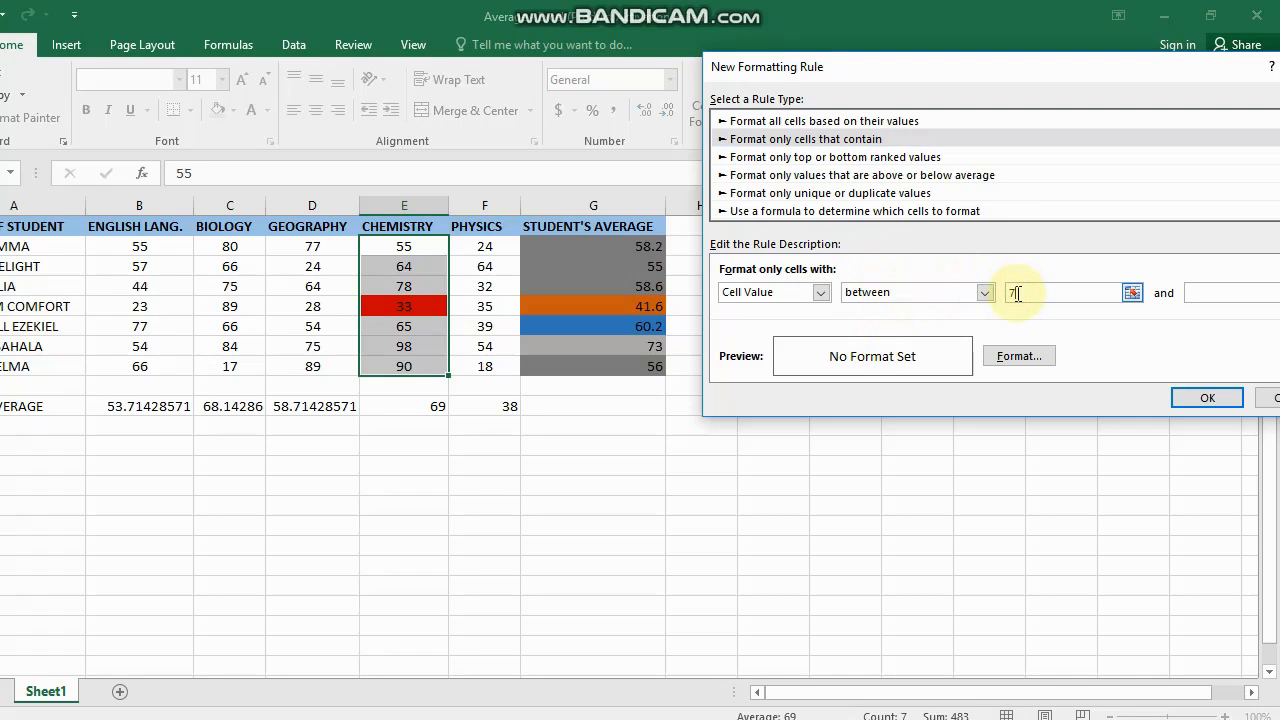
pyautogui.click(1256, 292)
pyautogui.write('11')
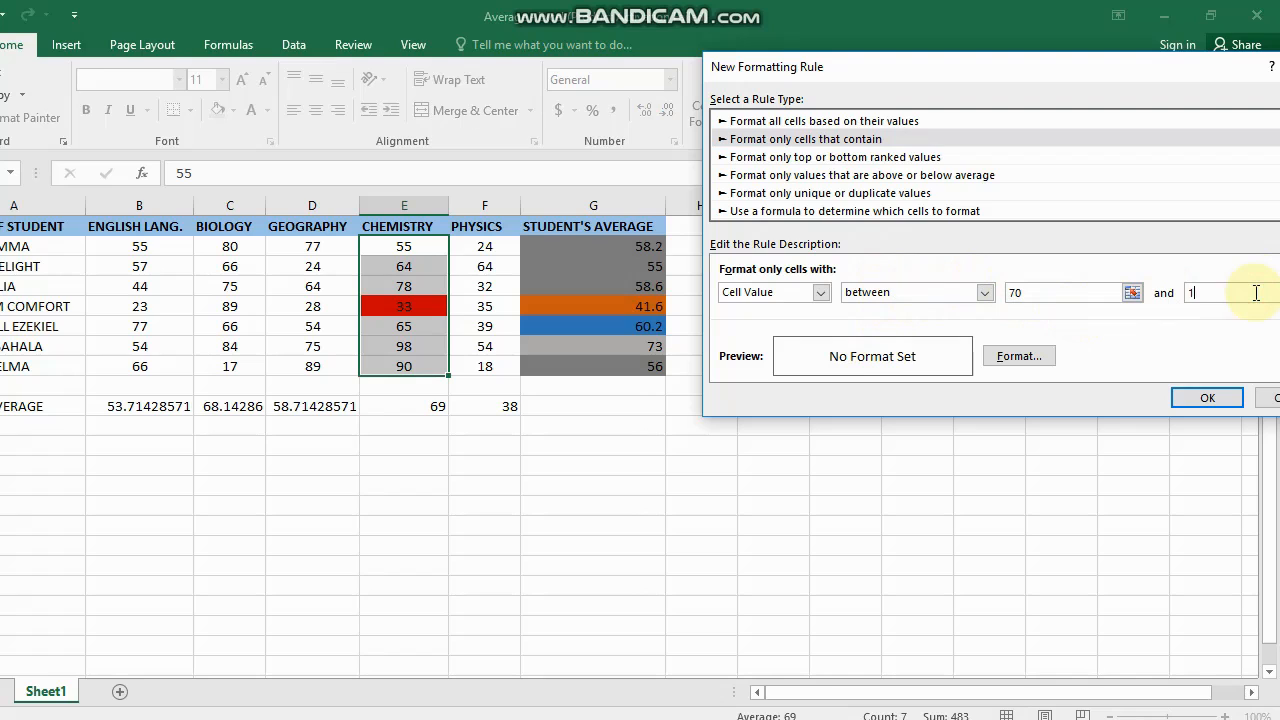
# Choose a light green background fill for the Chemistry rule covering values between 70 and 100.
pyautogui.click(1018, 356)
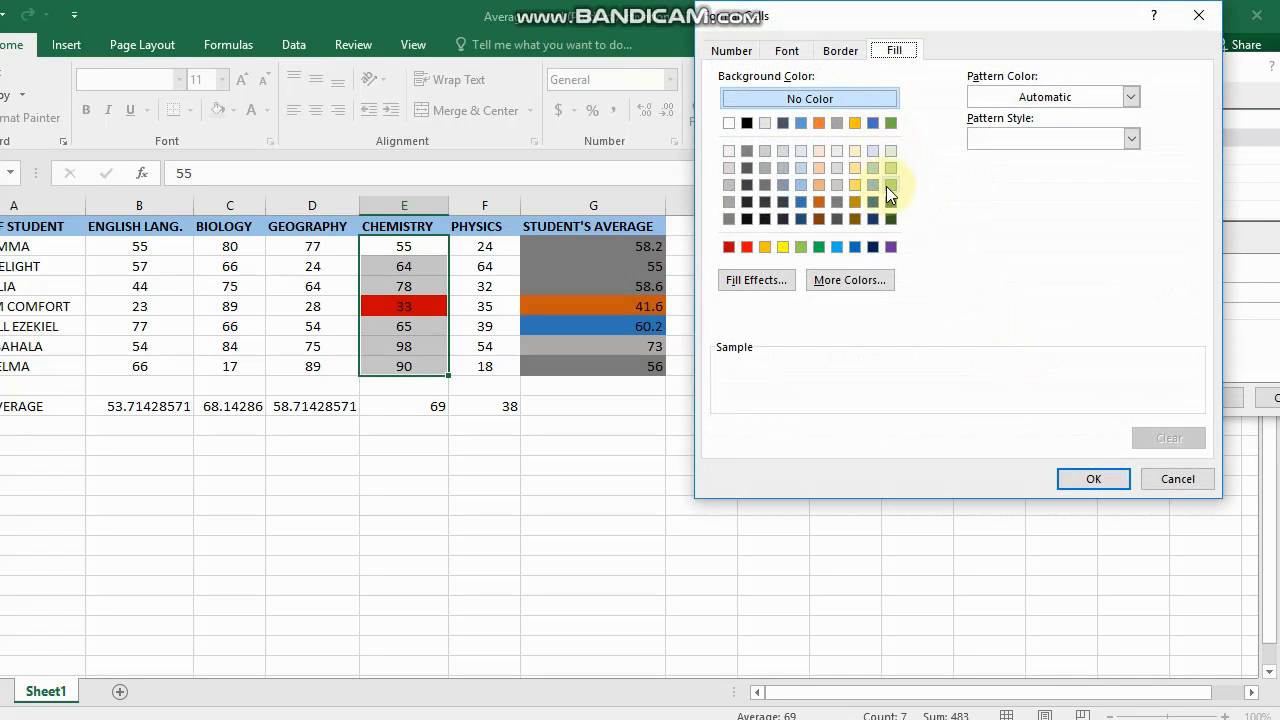
pyautogui.click(887, 183)
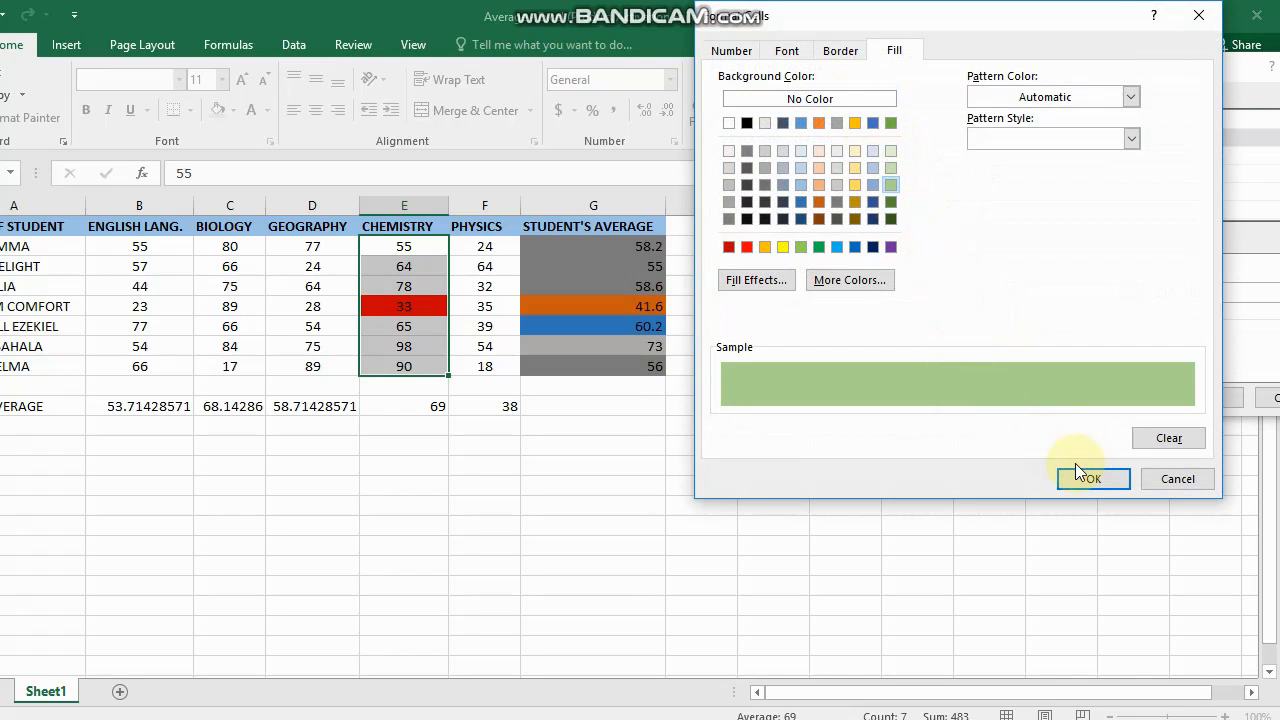
# Look through the border, font and number format options available for the rule, returning to the fill settings.
pyautogui.click(841, 52)
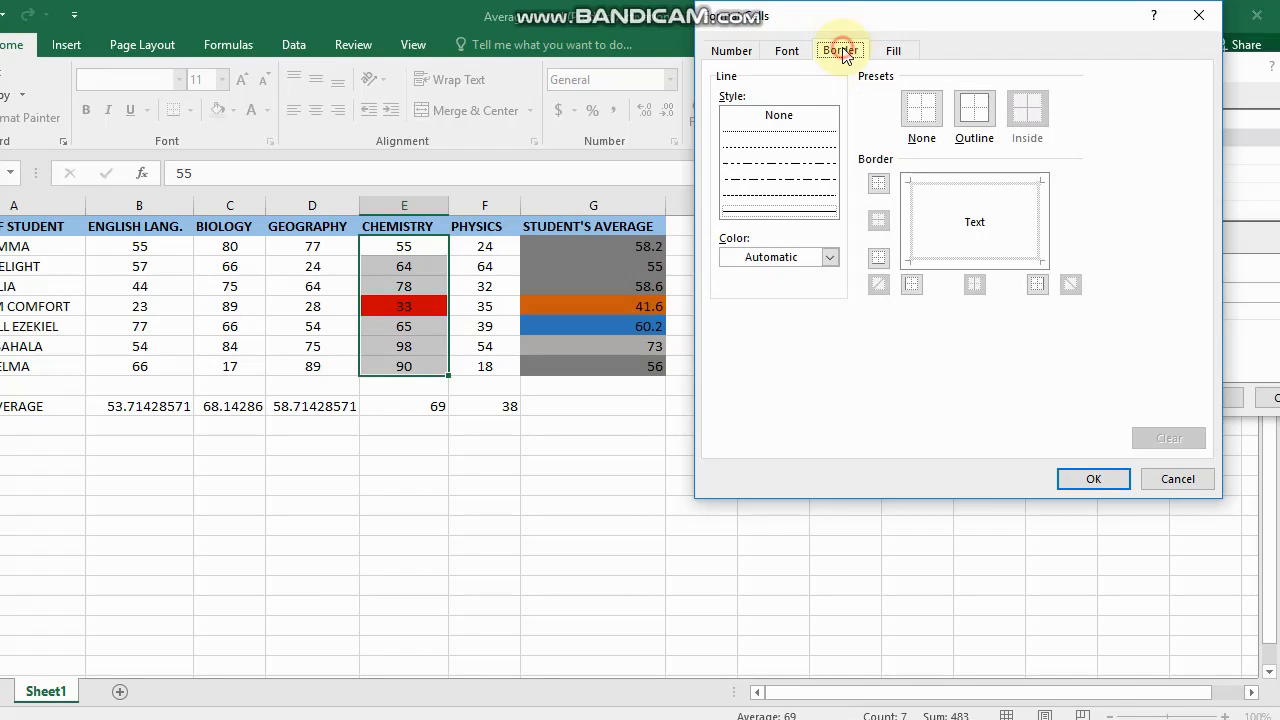
pyautogui.click(787, 51)
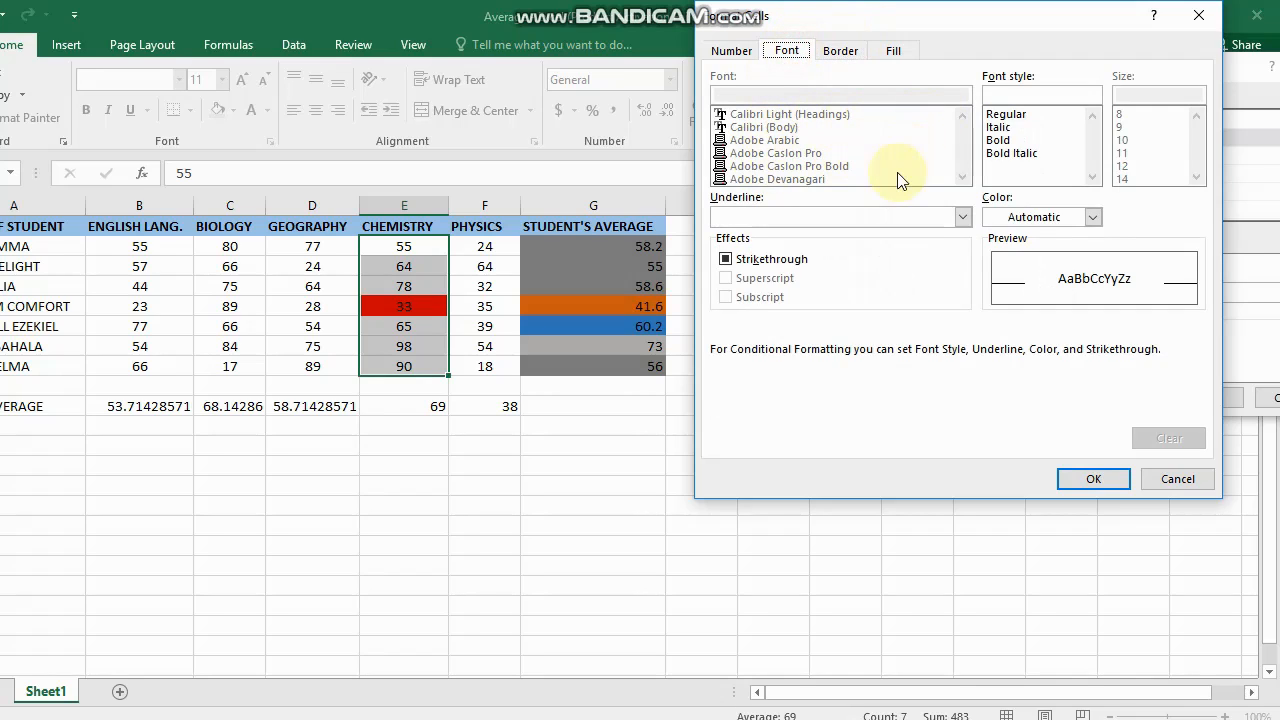
pyautogui.click(735, 55)
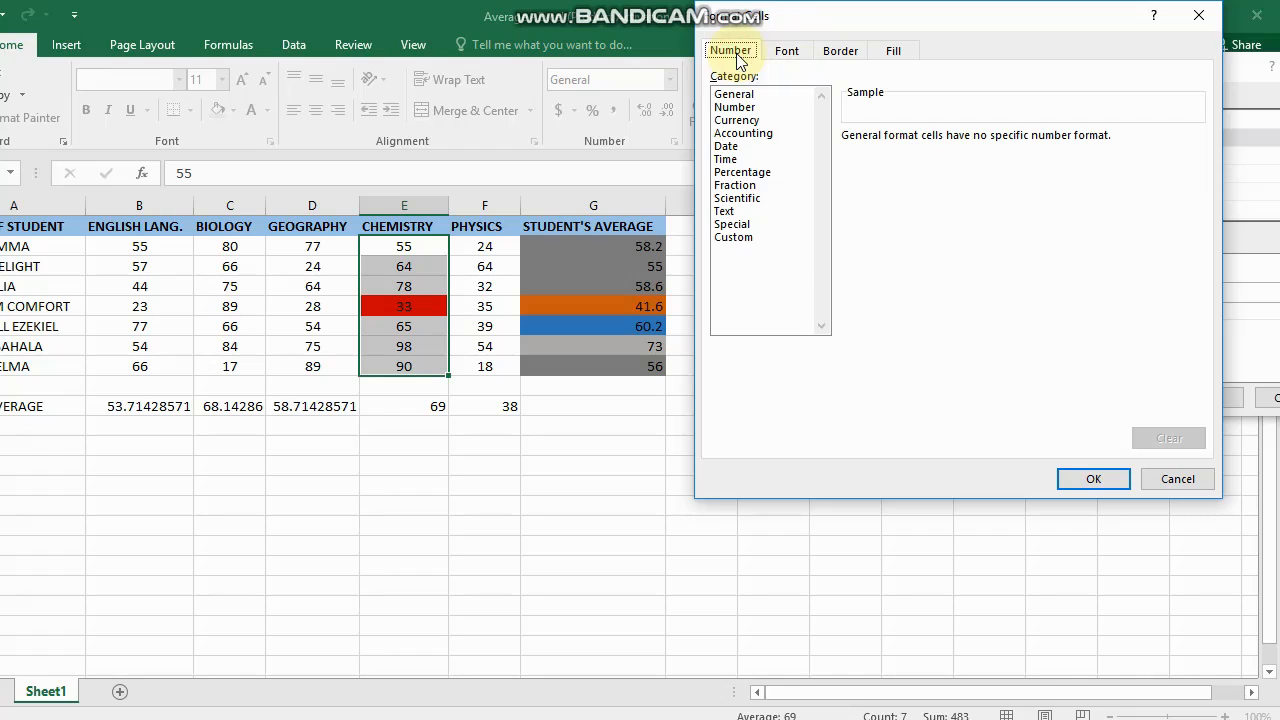
pyautogui.click(787, 51)
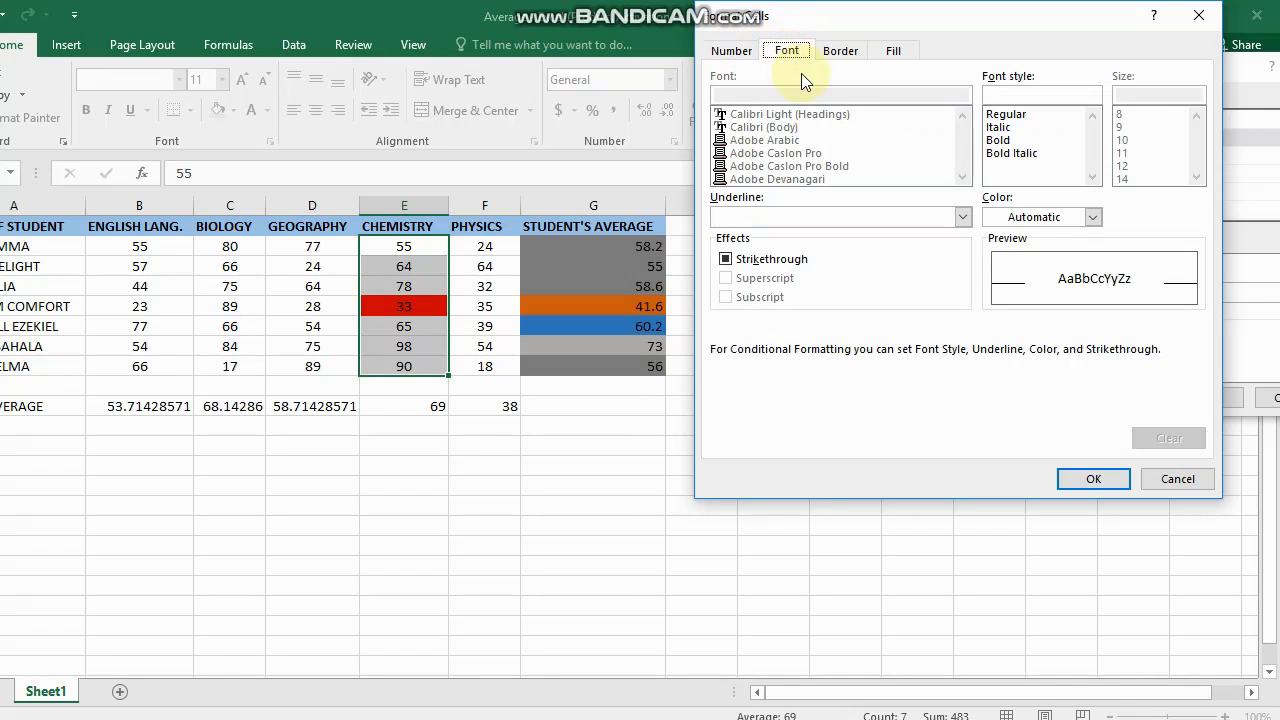
pyautogui.click(733, 55)
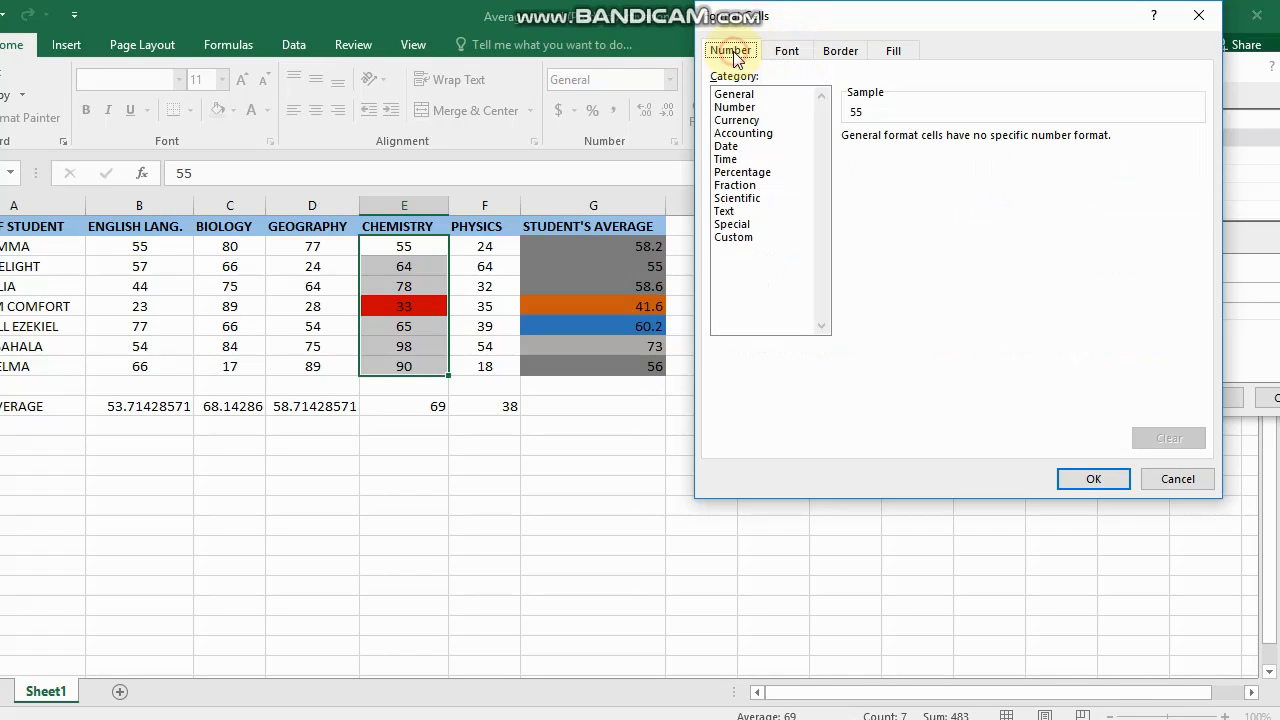
pyautogui.click(848, 50)
pyautogui.click(896, 51)
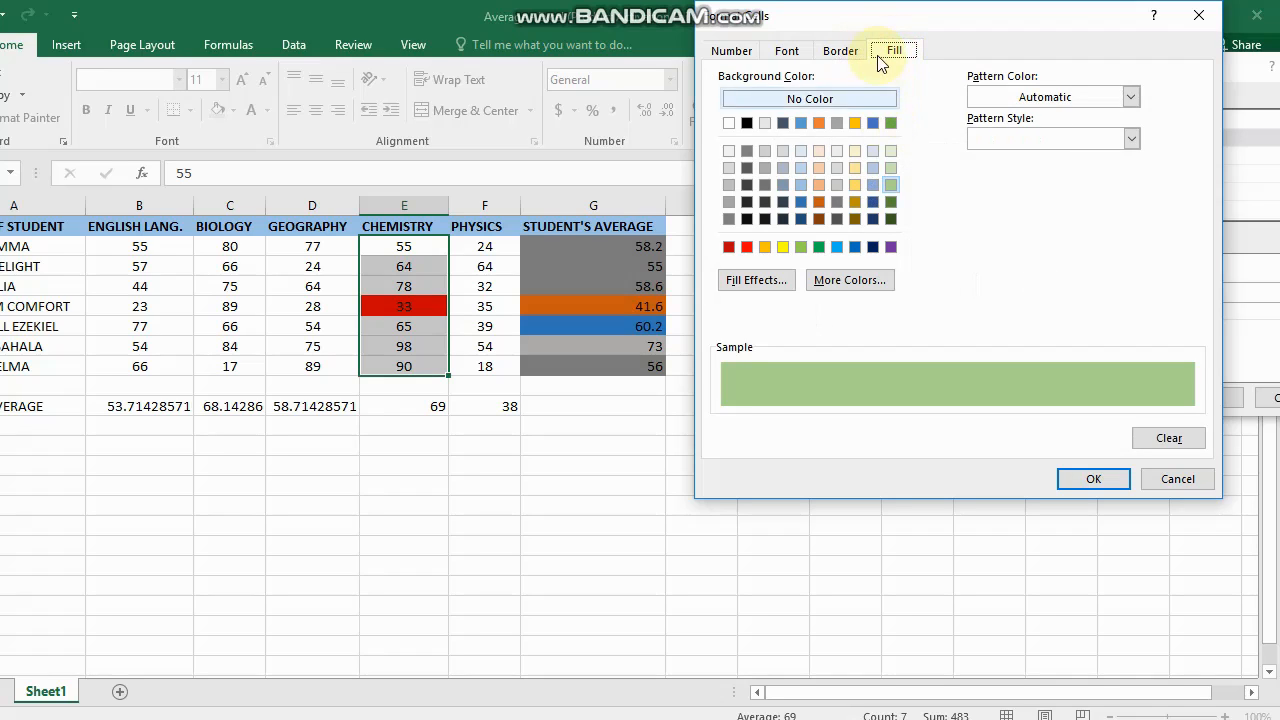
# Accept the green format, add the 70 to 100 rule, and apply the complete rule set to the Chemistry scores.
pyautogui.click(1094, 479)
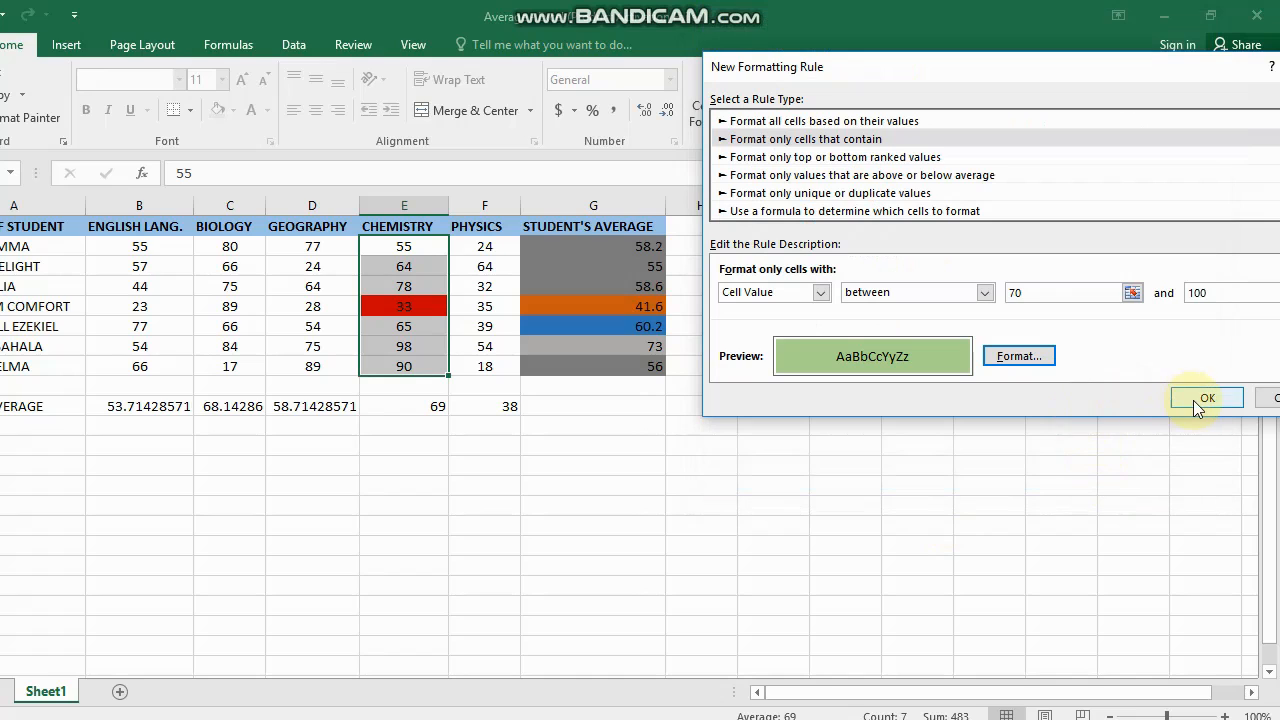
pyautogui.click(1199, 398)
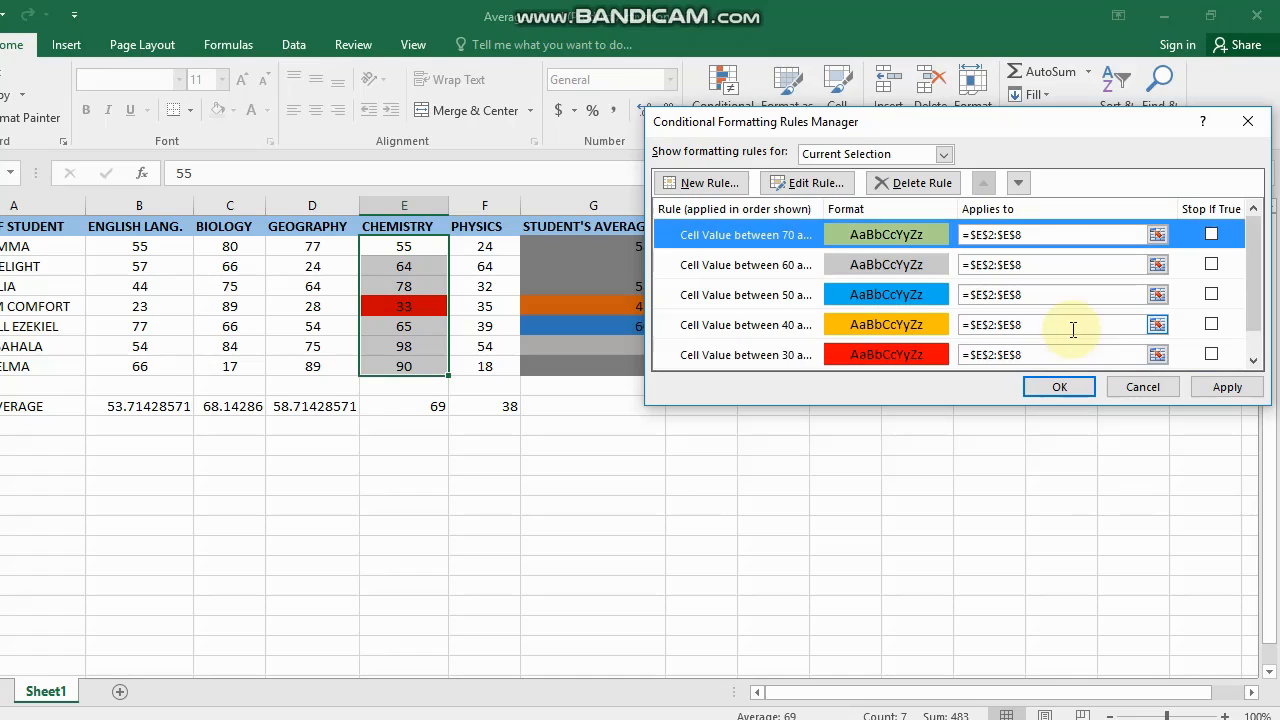
pyautogui.click(1053, 388)
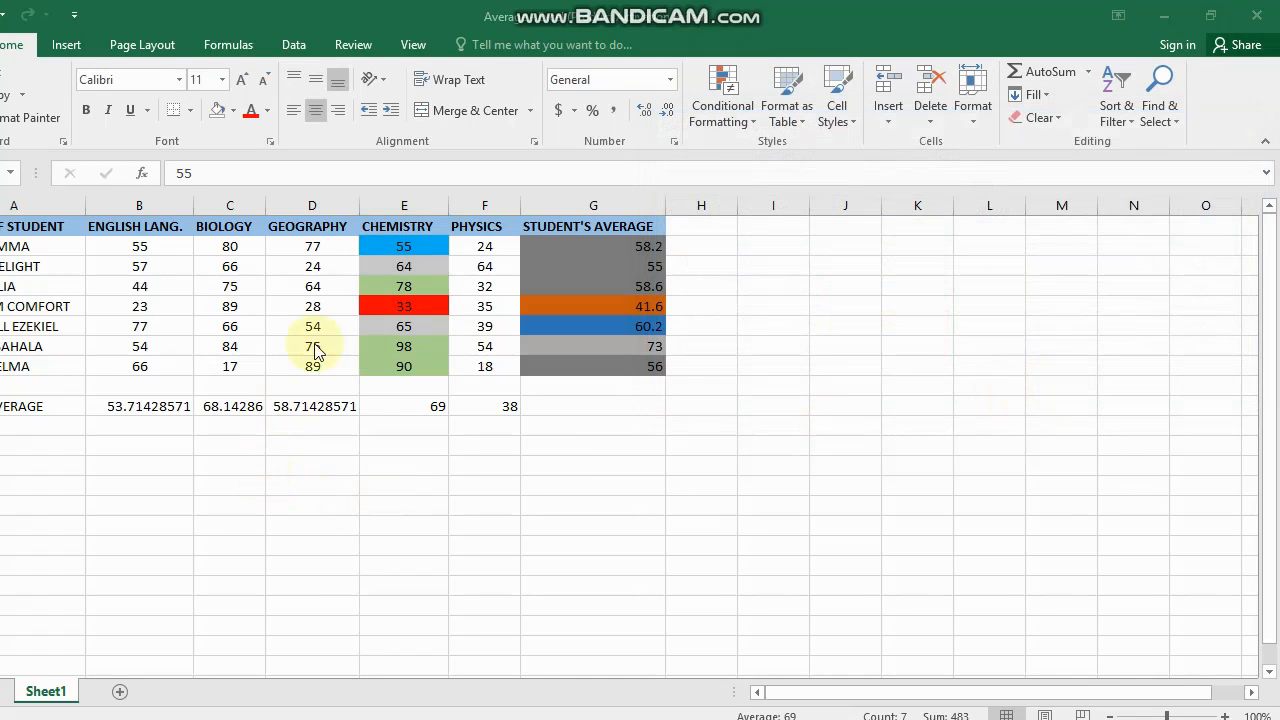